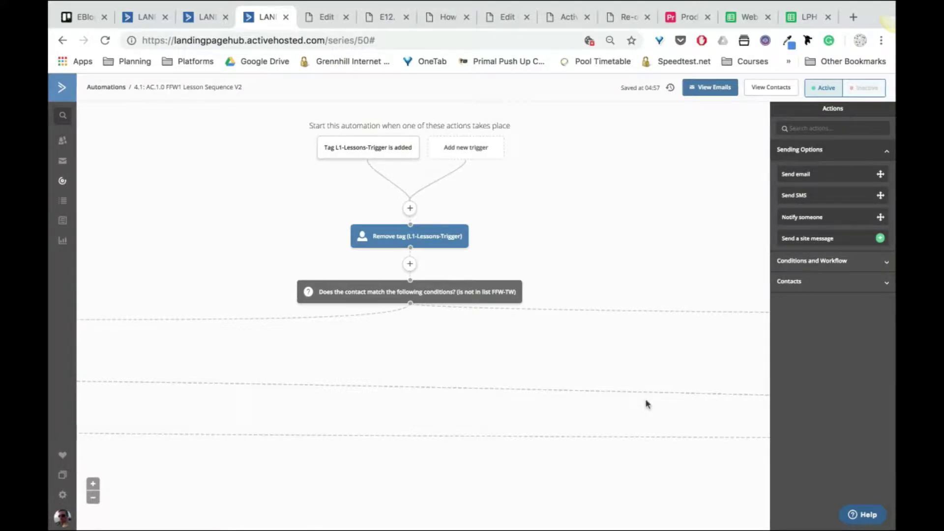
Open the E.1.5.1 Lesson 6 email in the designer from this automation's list of emails.
{"action": "left_click", "coordinate": [698, 91]}
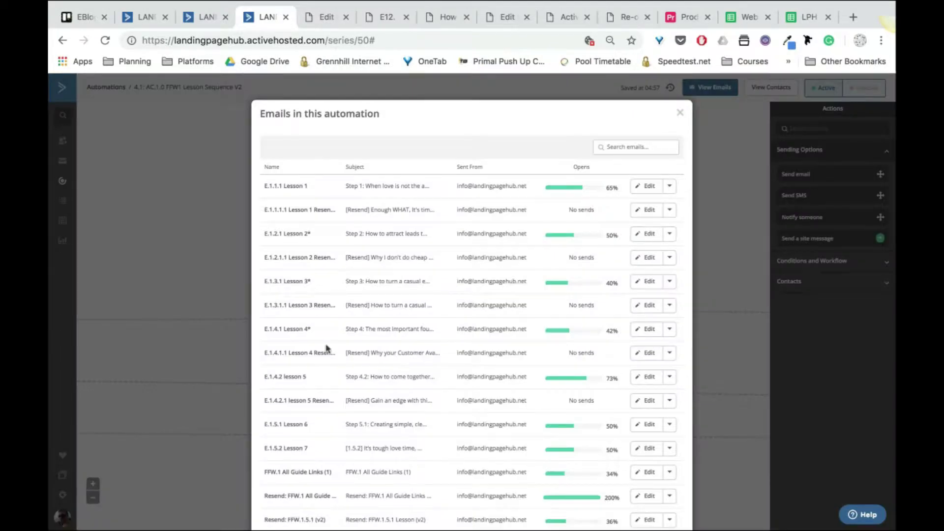
{"action": "scroll", "coordinate": [326, 348], "scroll_direction": "down", "scroll_amount": 2}
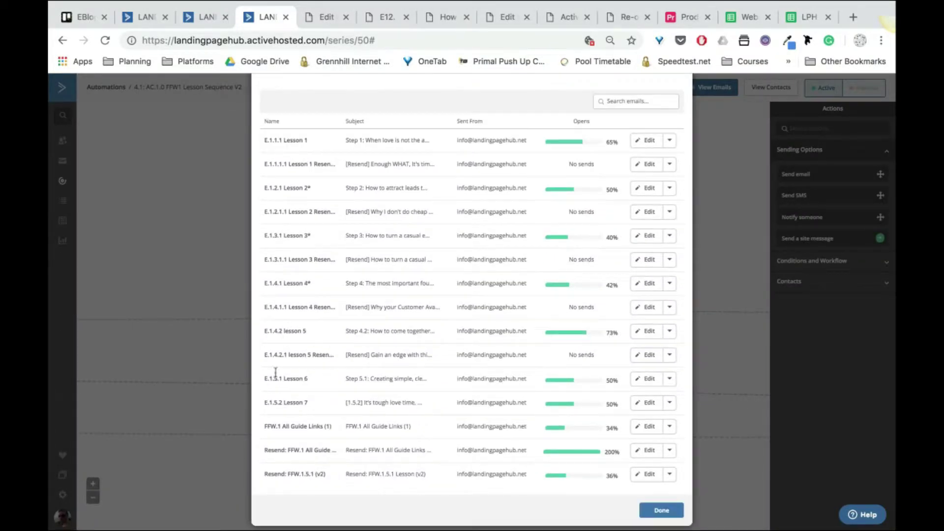
{"action": "left_click", "coordinate": [641, 380]}
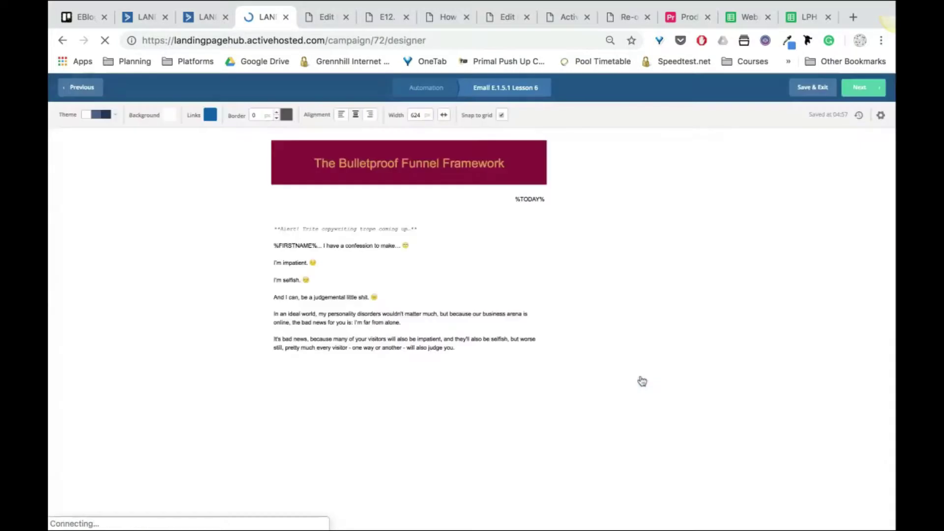
Review the Lesson 6 email's content from the header to the end, and close it to return to the automation.
{"action": "scroll", "coordinate": [502, 334], "scroll_direction": "down", "scroll_amount": 2}
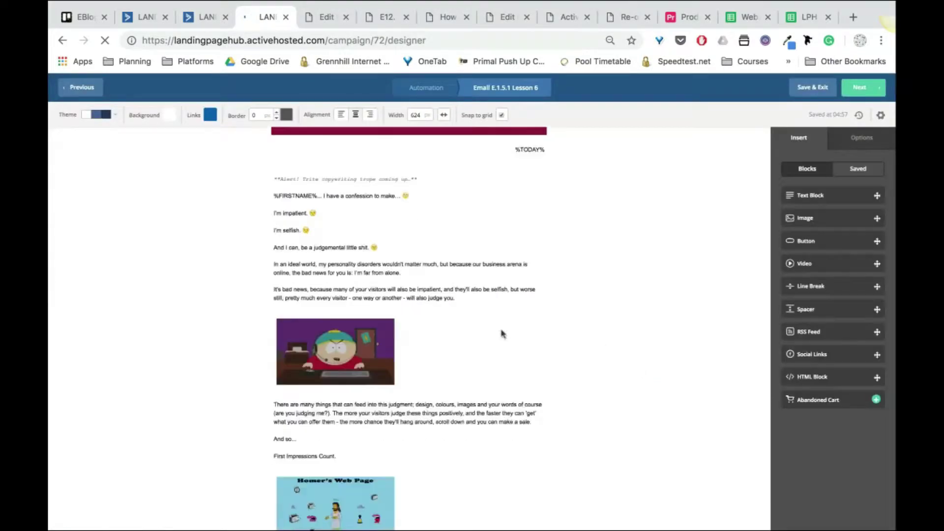
{"action": "scroll", "coordinate": [503, 334], "scroll_direction": "down", "scroll_amount": 4}
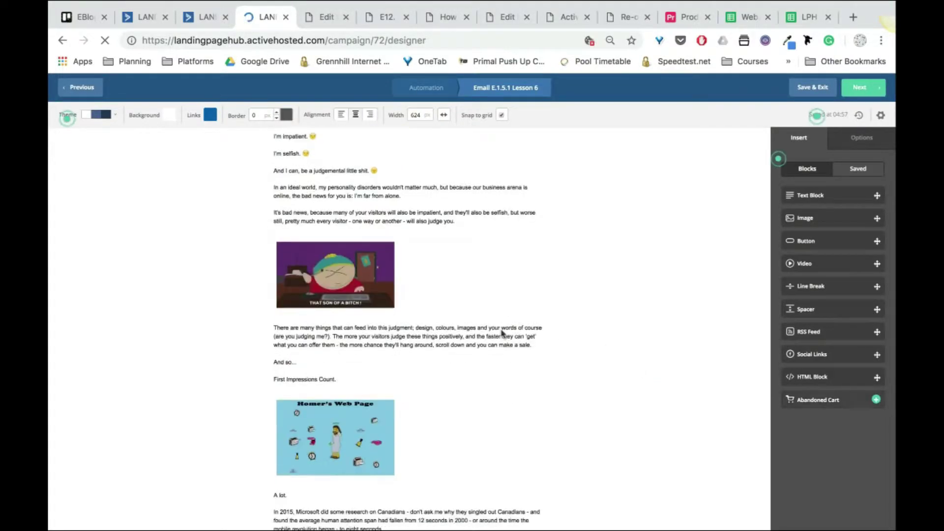
{"action": "scroll", "coordinate": [502, 334], "scroll_direction": "down", "scroll_amount": 5}
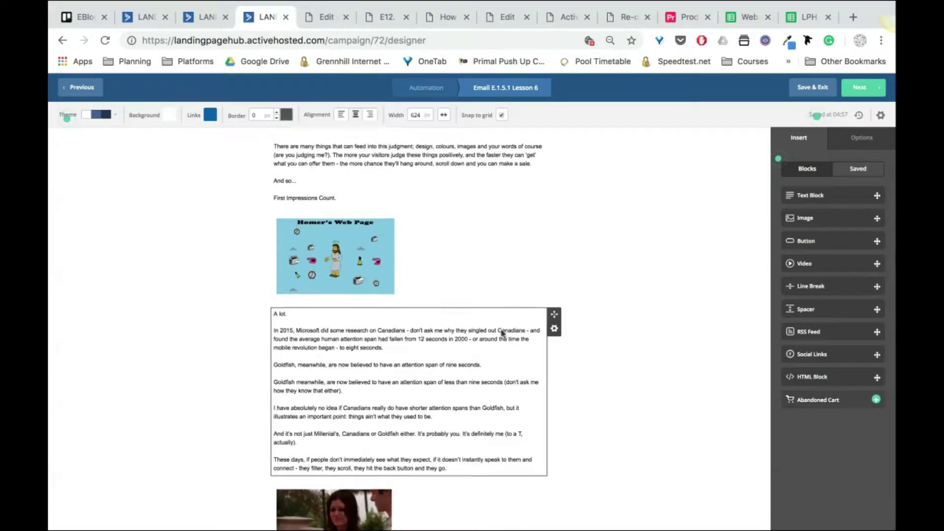
{"action": "scroll", "coordinate": [502, 334], "scroll_direction": "down", "scroll_amount": 8}
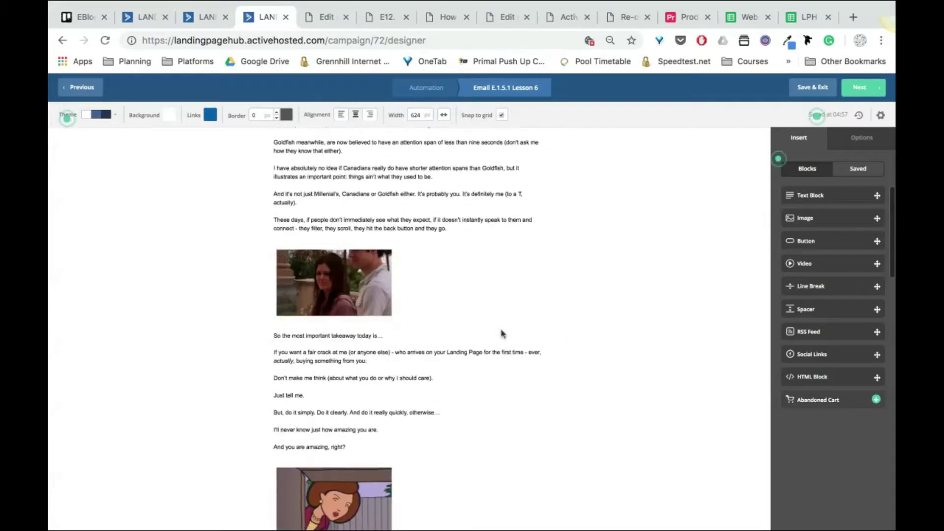
{"action": "scroll", "coordinate": [502, 334], "scroll_direction": "down", "scroll_amount": 8}
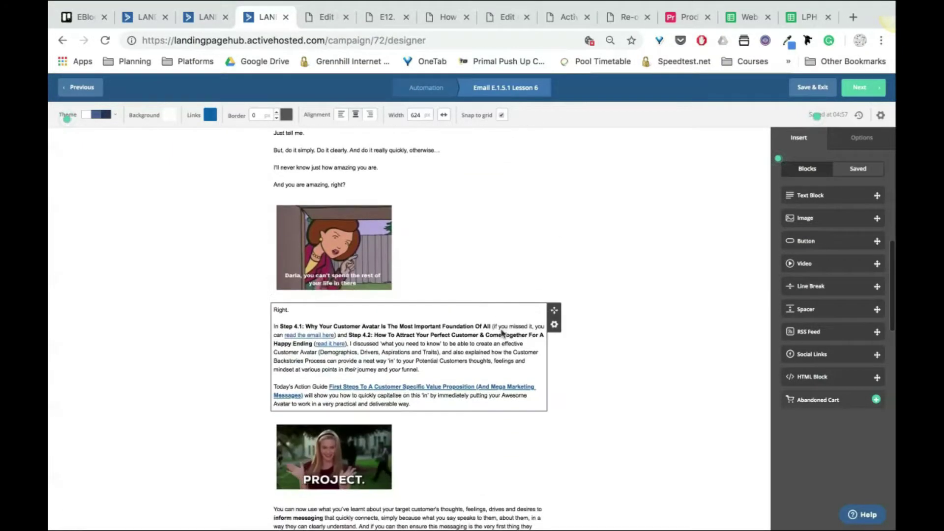
{"action": "scroll", "coordinate": [502, 334], "scroll_direction": "down", "scroll_amount": 8}
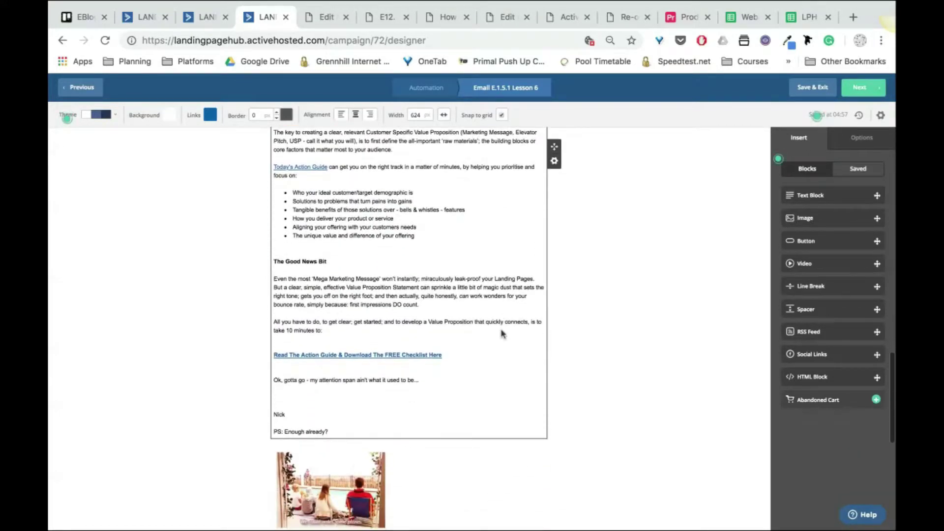
{"action": "scroll", "coordinate": [502, 333], "scroll_direction": "down", "scroll_amount": 4}
{"action": "scroll", "coordinate": [502, 334], "scroll_direction": "down", "scroll_amount": 6}
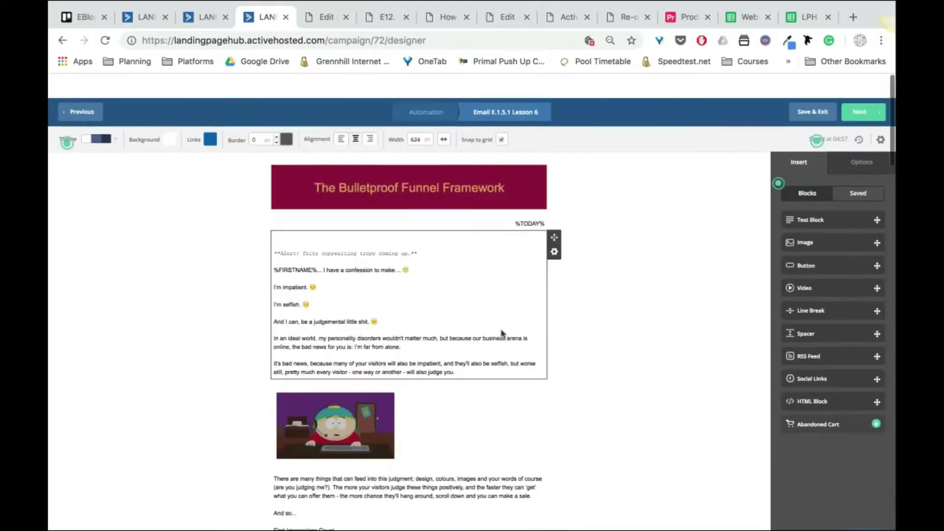
{"action": "key", "text": "ctrl+w"}
Switch the "Resend: FFW.1.5.1 (v2)" send action's email to E.1.5.1 Lesson 6, and open a copy of that email for editing.
{"action": "scroll", "coordinate": [514, 304], "scroll_direction": "down", "scroll_amount": 5}
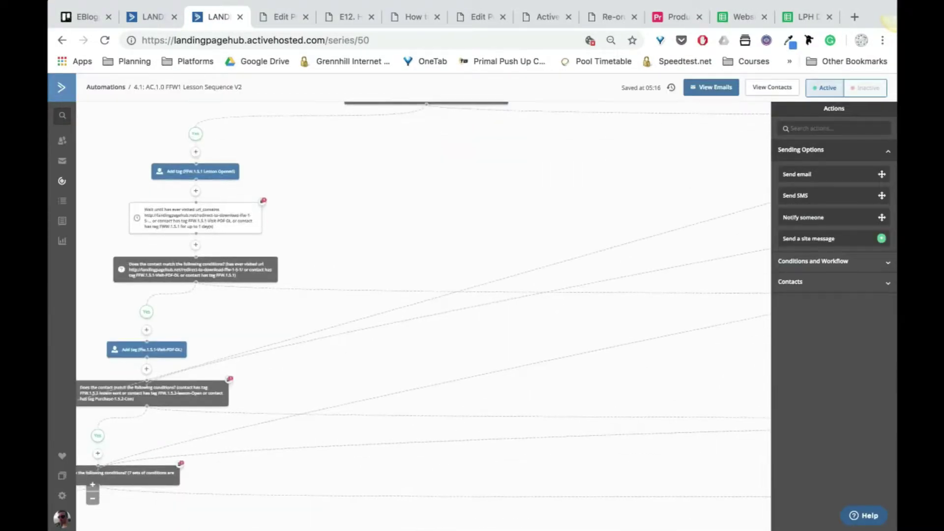
{"action": "scroll", "coordinate": [423, 315], "scroll_direction": "down", "scroll_amount": 10}
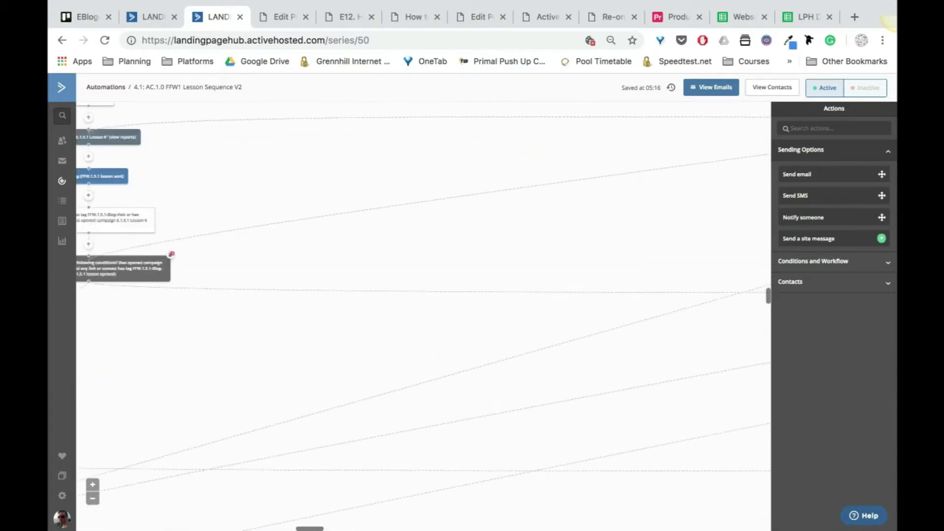
{"action": "scroll", "coordinate": [424, 317], "scroll_direction": "down", "scroll_amount": 10}
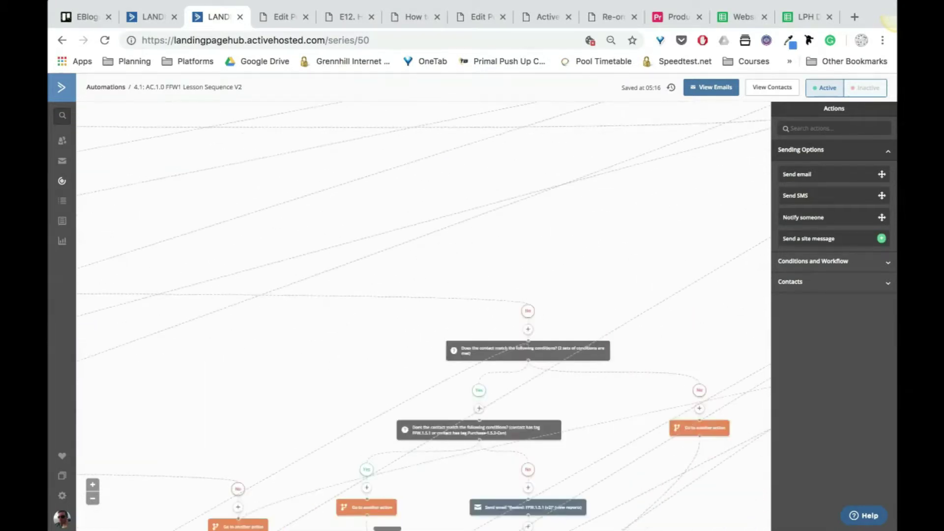
{"action": "scroll", "coordinate": [424, 318], "scroll_direction": "down", "scroll_amount": 2}
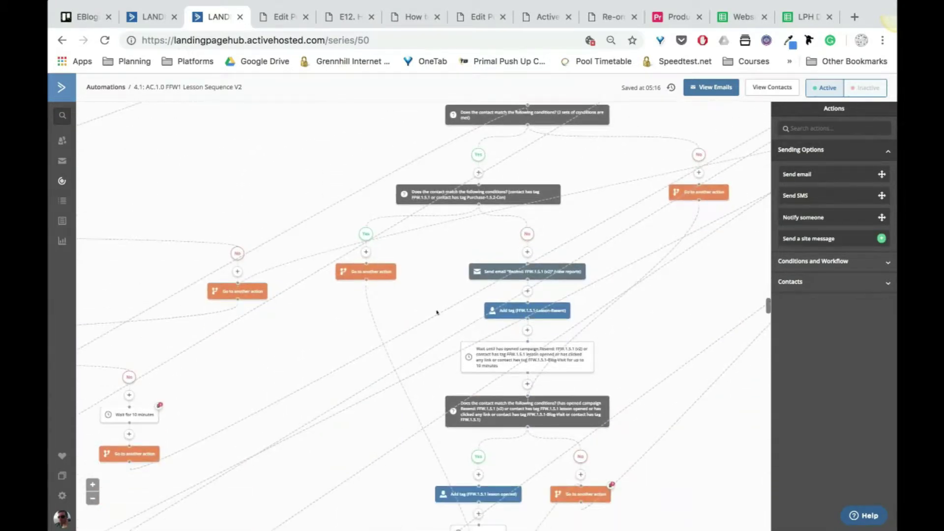
{"action": "scroll", "coordinate": [436, 311], "scroll_direction": "down", "scroll_amount": 4}
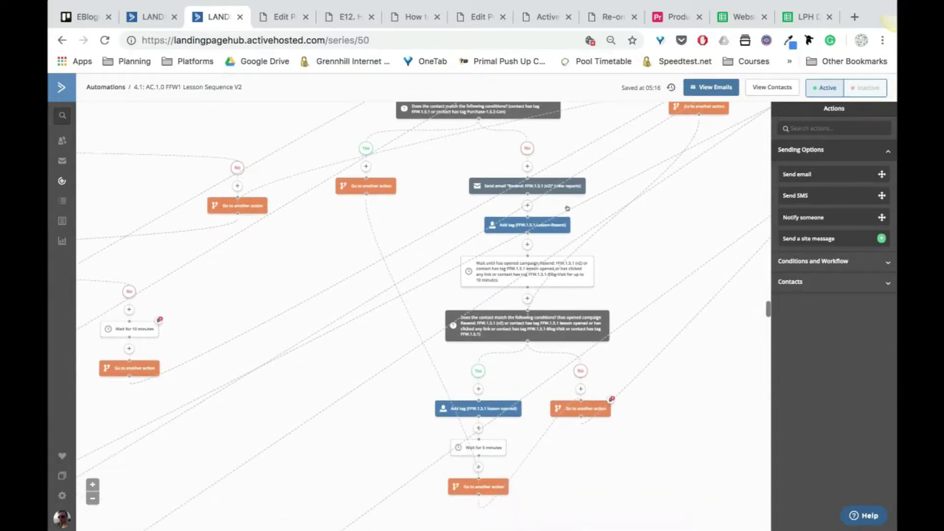
{"action": "mouse_move", "coordinate": [514, 187]}
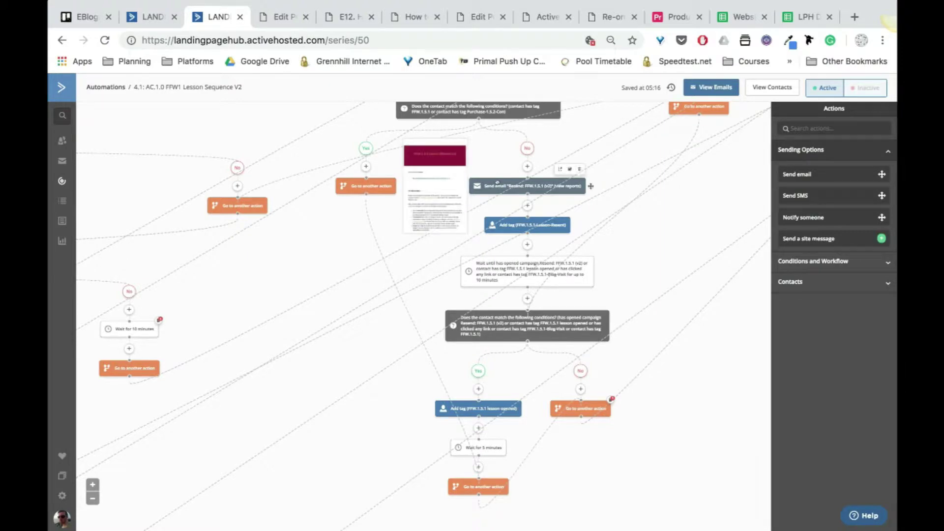
{"action": "left_click", "coordinate": [497, 183]}
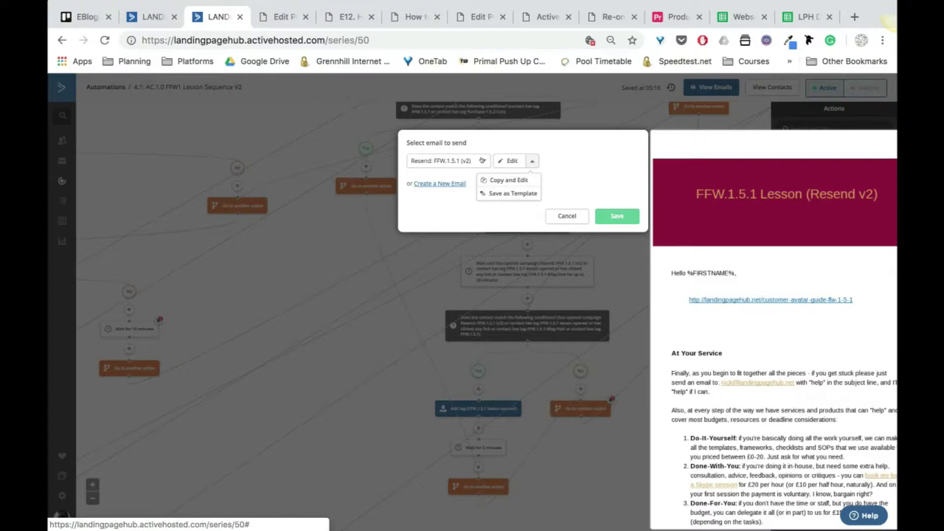
{"action": "left_click", "coordinate": [482, 160]}
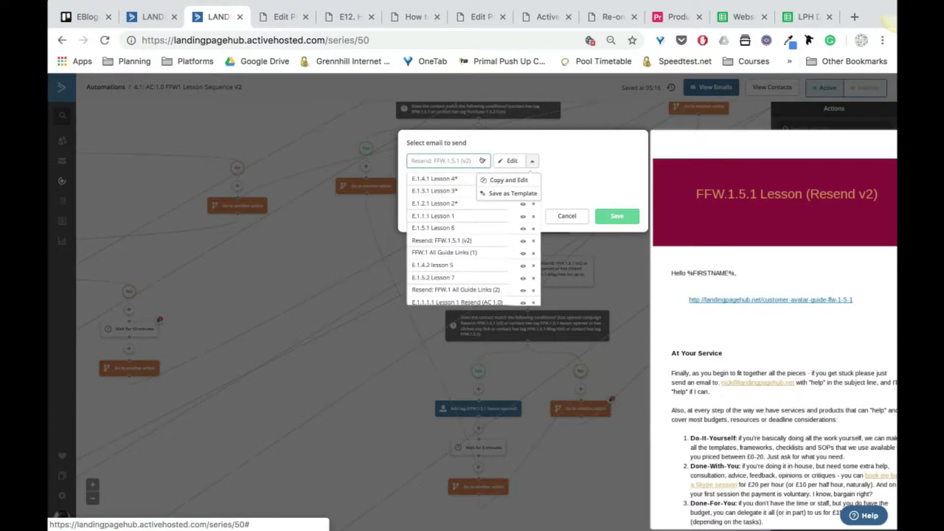
{"action": "left_click", "coordinate": [437, 228]}
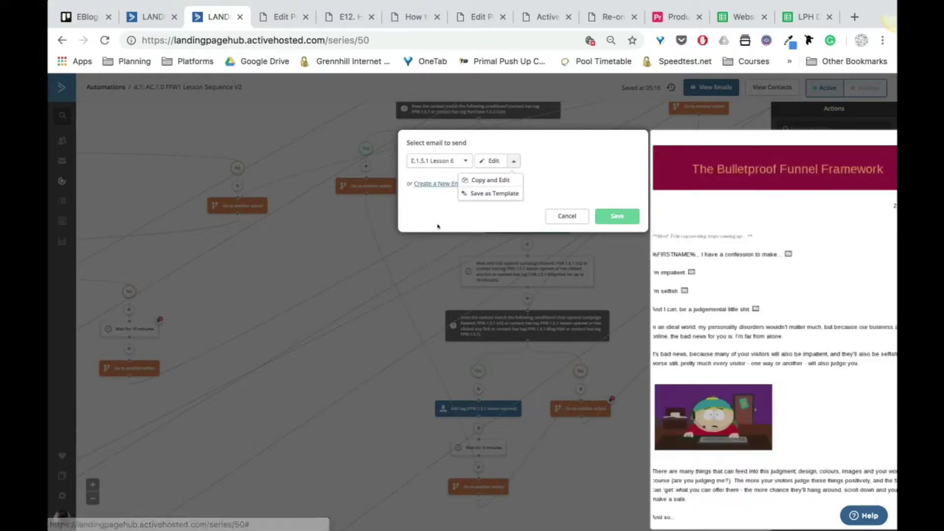
{"action": "left_click", "coordinate": [487, 180]}
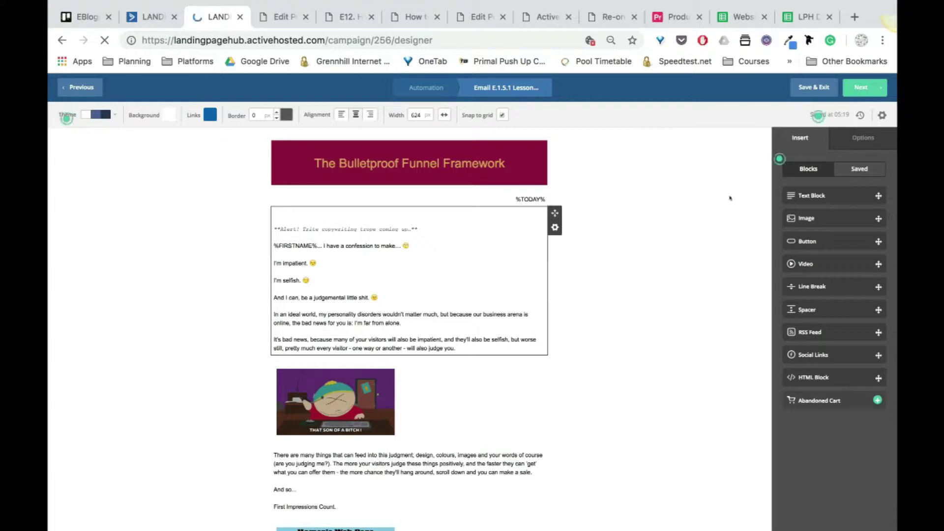
Insert the saved Resend Header block between the Bulletproof Funnel Framework banner and the date line.
{"action": "scroll", "coordinate": [609, 392], "scroll_direction": "down", "scroll_amount": 15}
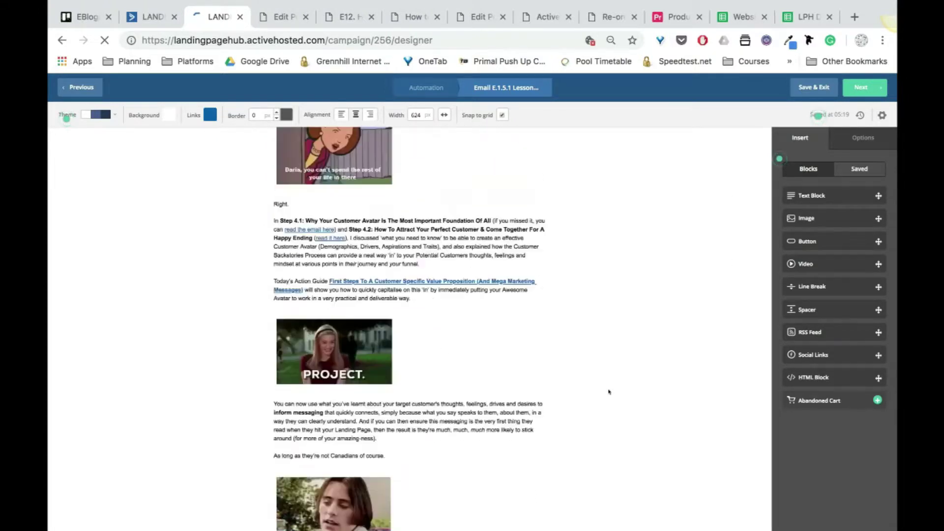
{"action": "scroll", "coordinate": [609, 392], "scroll_direction": "down", "scroll_amount": 5}
{"action": "scroll", "coordinate": [609, 392], "scroll_direction": "up", "scroll_amount": 15}
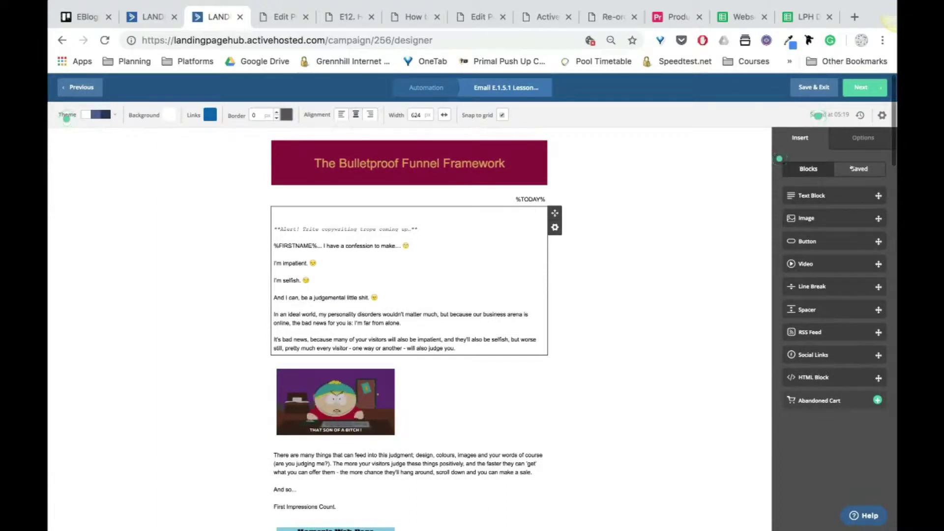
{"action": "left_click", "coordinate": [860, 168]}
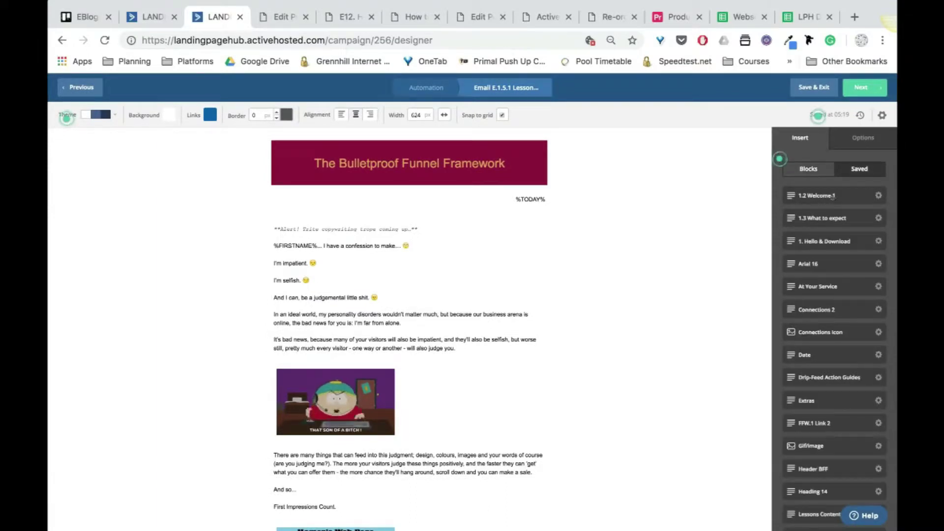
{"action": "scroll", "coordinate": [822, 295], "scroll_direction": "down", "scroll_amount": 3}
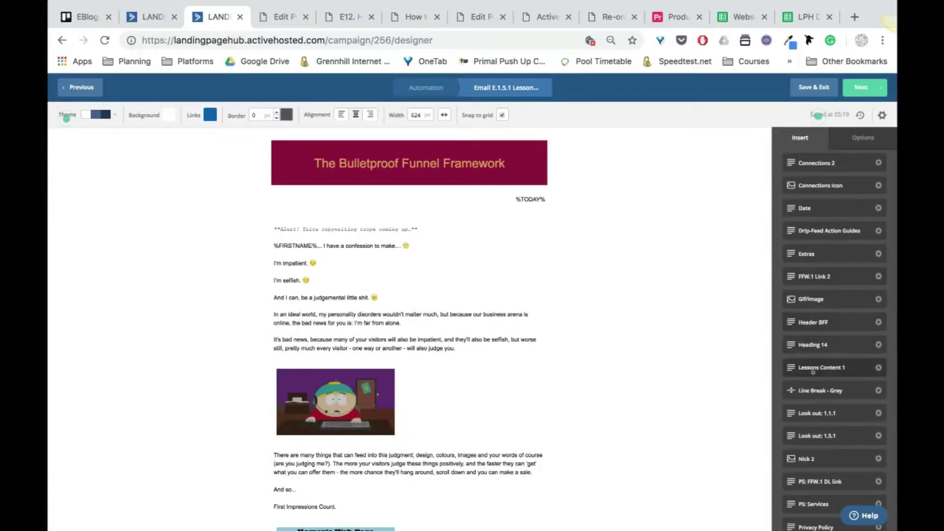
{"action": "scroll", "coordinate": [813, 372], "scroll_direction": "down", "scroll_amount": 3}
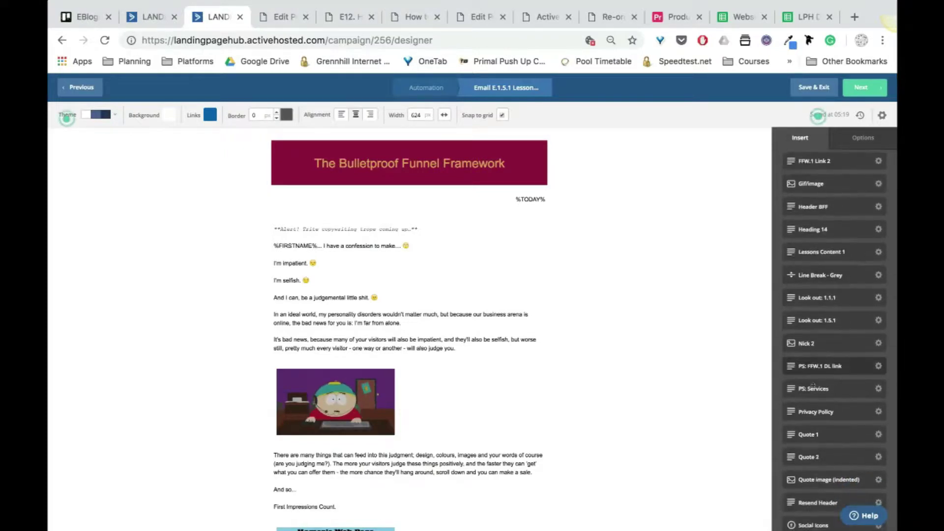
{"action": "scroll", "coordinate": [812, 354], "scroll_direction": "down", "scroll_amount": 3}
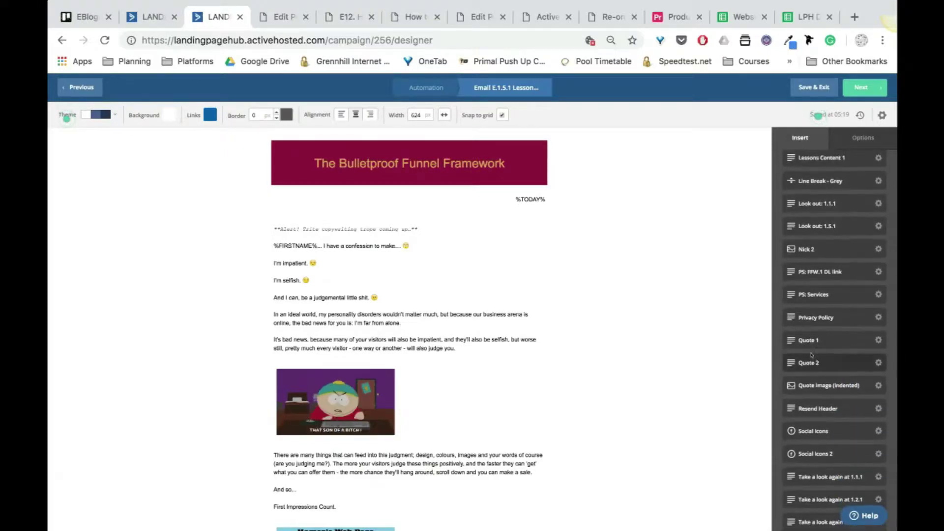
{"action": "scroll", "coordinate": [812, 355], "scroll_direction": "down", "scroll_amount": 2}
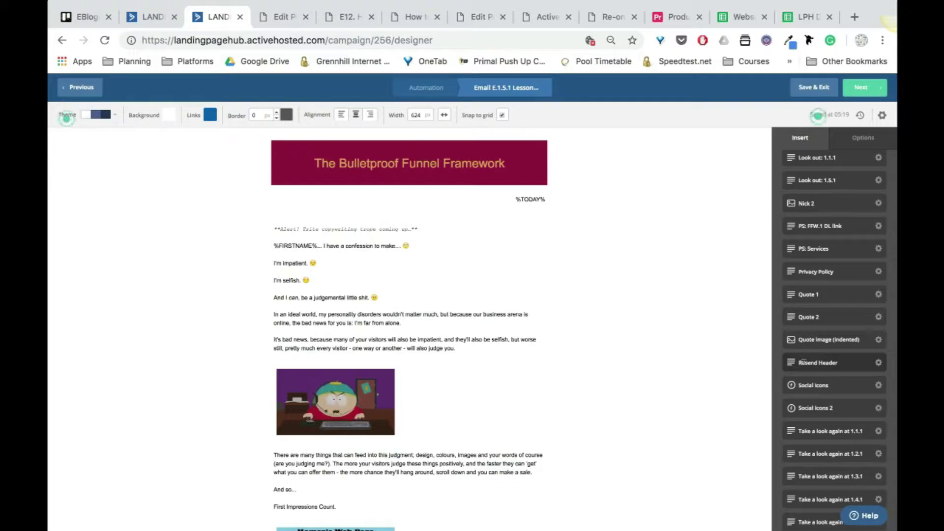
{"action": "left_click_drag", "start_coordinate": [816, 362], "coordinate": [401, 187]}
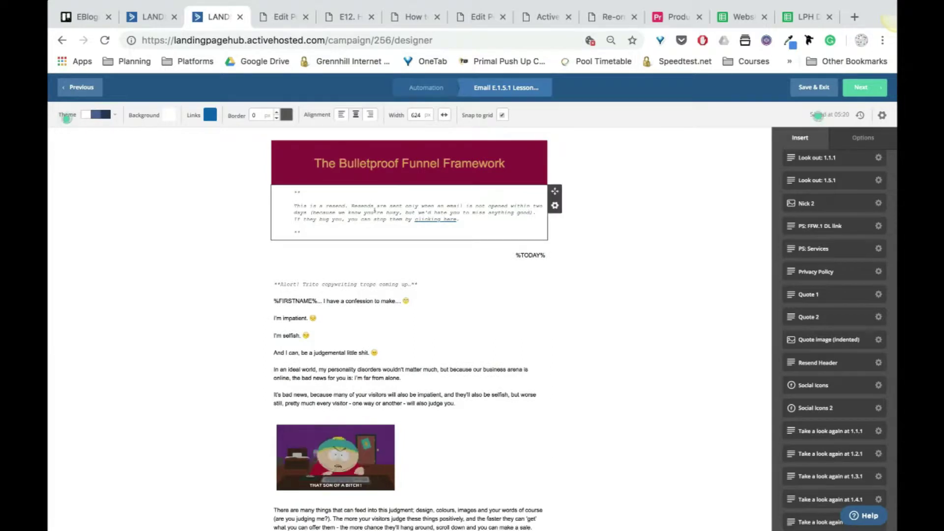
Insert the saved Unsubscribe + Stop Resends block directly below the social icons at the end of the email.
{"action": "scroll", "coordinate": [581, 358], "scroll_direction": "down", "scroll_amount": 15}
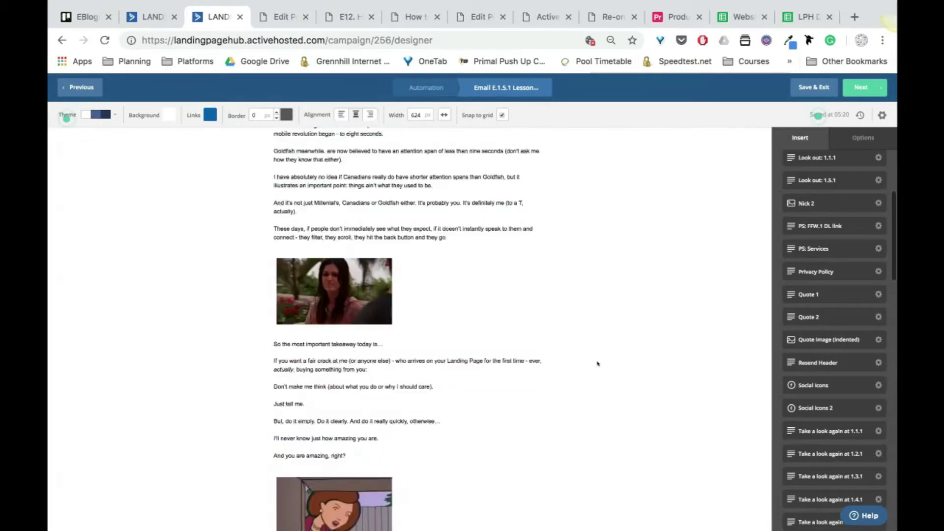
{"action": "scroll", "coordinate": [596, 363], "scroll_direction": "down", "scroll_amount": 20}
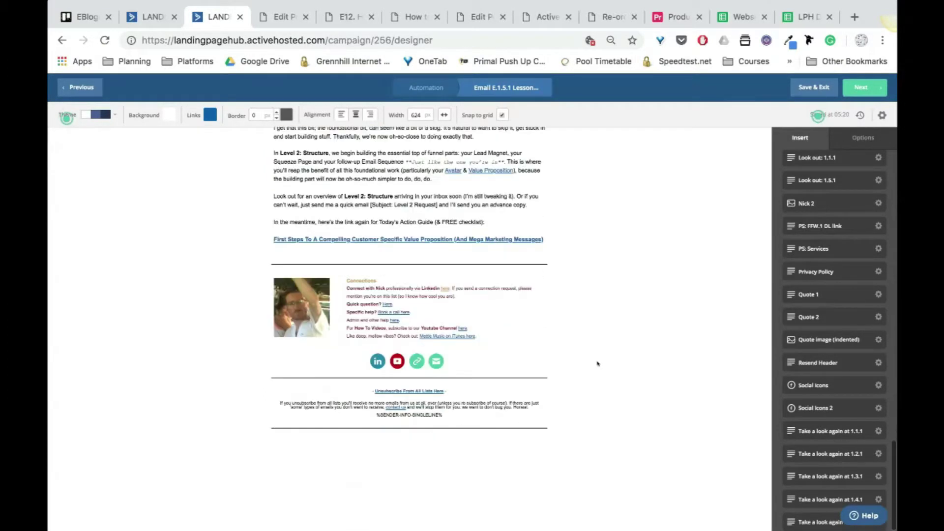
{"action": "scroll", "coordinate": [831, 443], "scroll_direction": "down", "scroll_amount": 4}
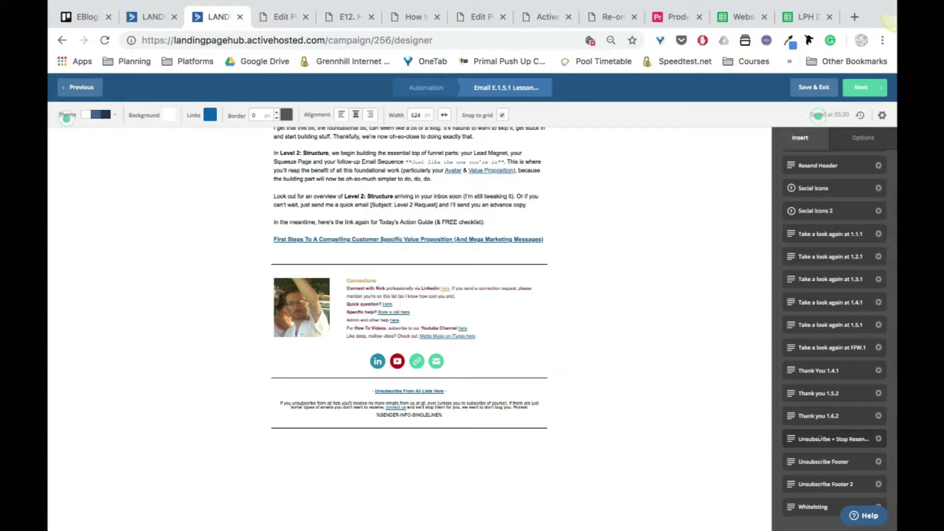
{"action": "left_click_drag", "start_coordinate": [821, 438], "coordinate": [415, 372]}
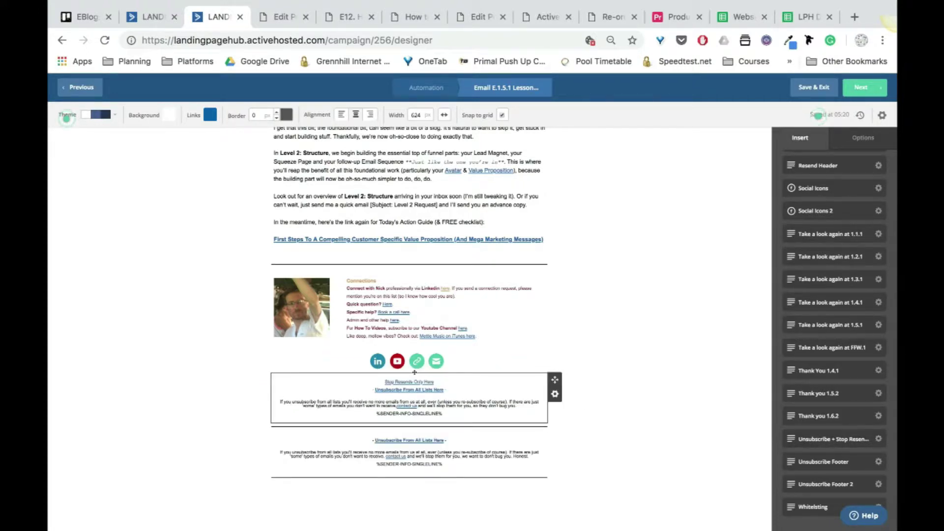
Delete the old unsubscribe block at the end of the email, and move a divider line between the social icons and the new unsubscribe block.
{"action": "left_click", "coordinate": [512, 443]}
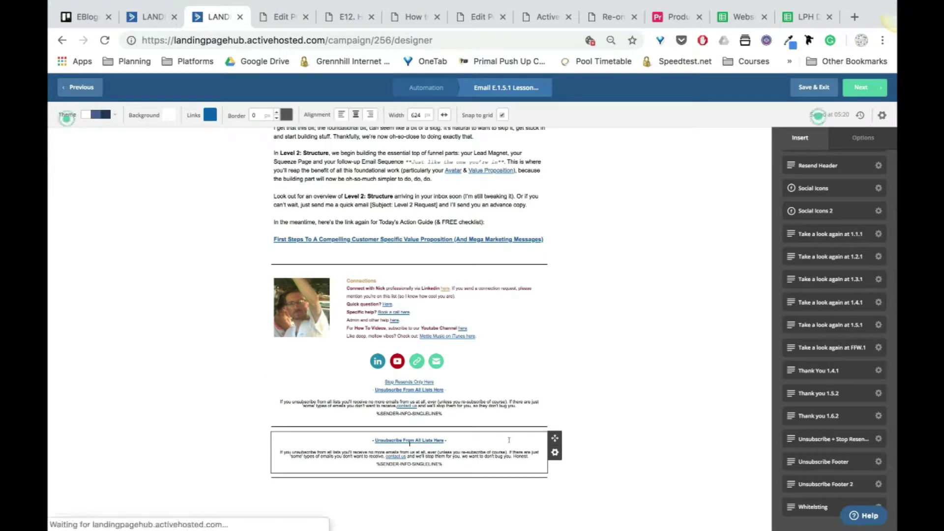
{"action": "left_click", "coordinate": [555, 452]}
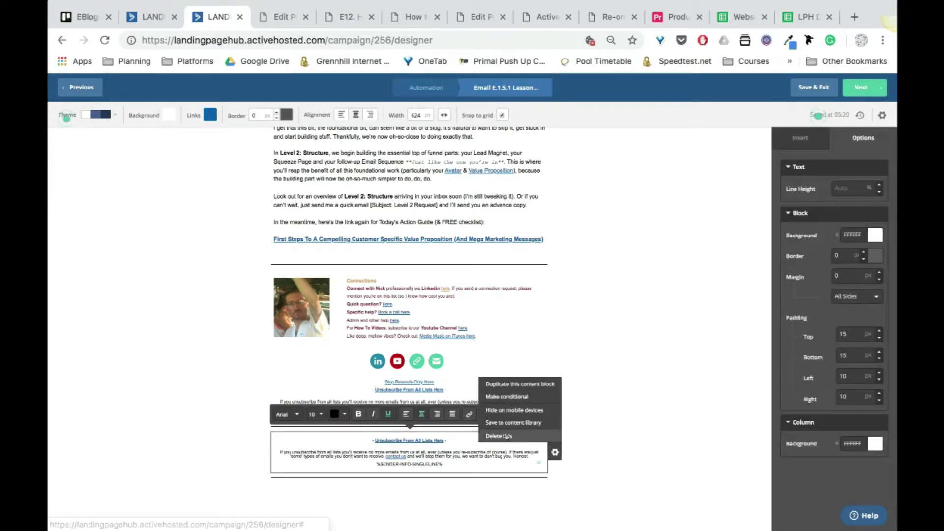
{"action": "left_click", "coordinate": [516, 435]}
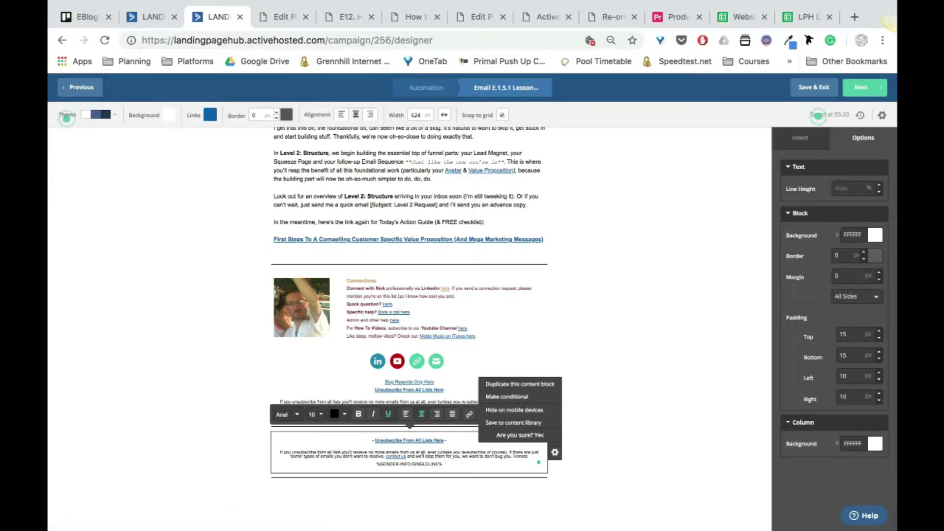
{"action": "left_click", "coordinate": [539, 436]}
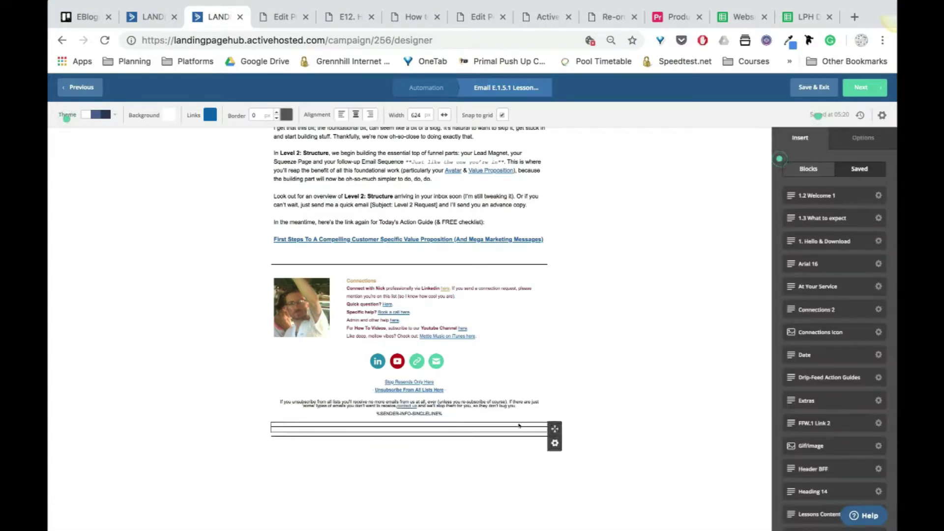
{"action": "left_click_drag", "start_coordinate": [554, 427], "coordinate": [452, 372]}
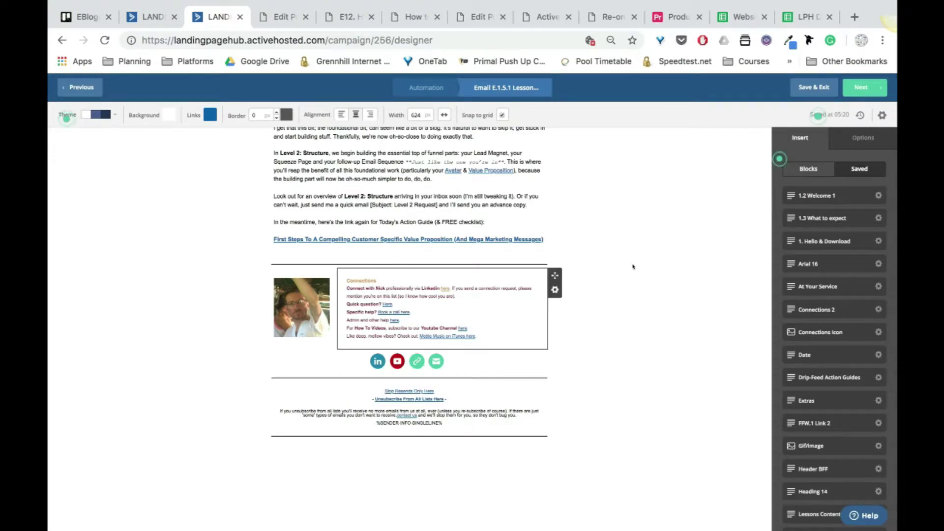
Check the edited email back up to its resend header, and proceed to the campaign summary.
{"action": "scroll", "coordinate": [633, 267], "scroll_direction": "up", "scroll_amount": 20}
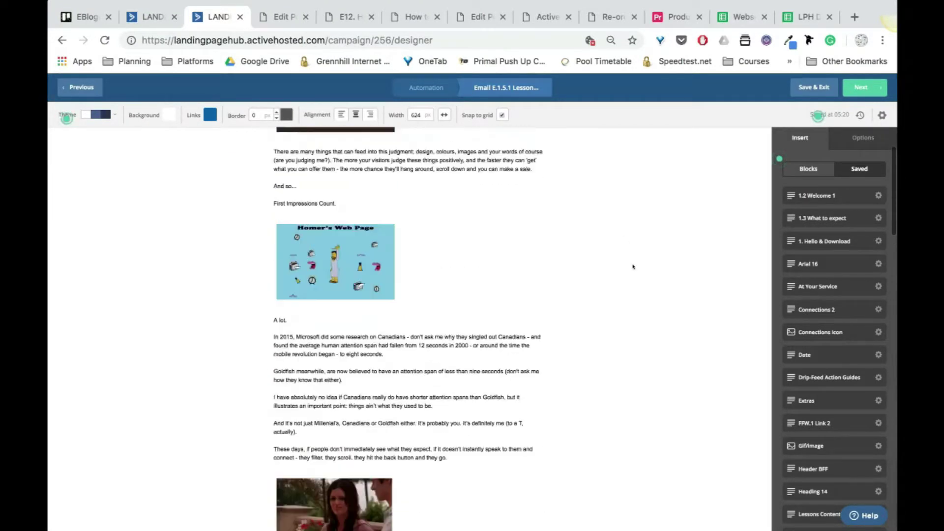
{"action": "scroll", "coordinate": [633, 267], "scroll_direction": "up", "scroll_amount": 8}
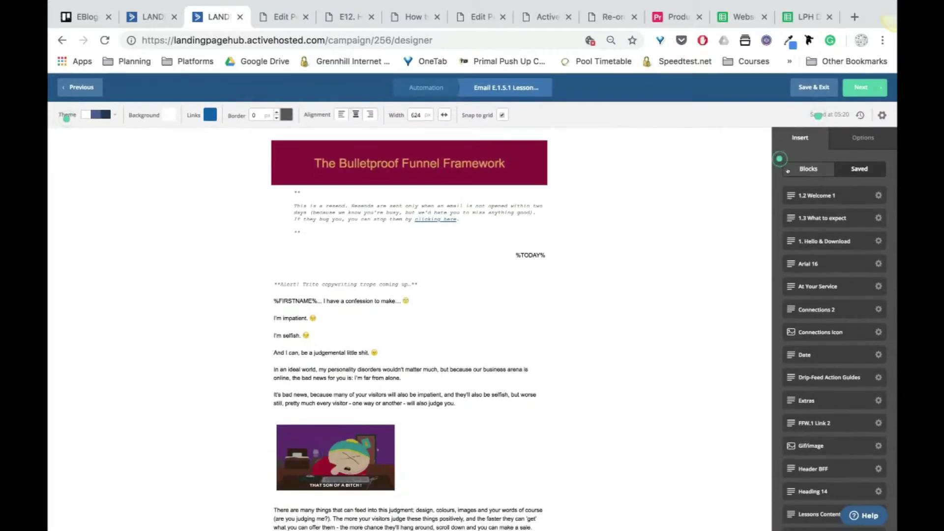
{"action": "left_click", "coordinate": [857, 87]}
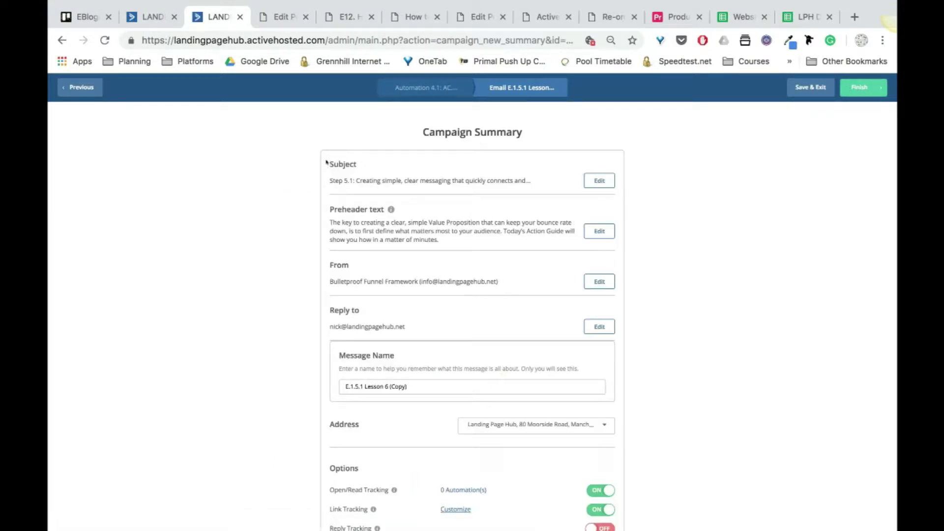
Prefix the email's subject line with "[Resend]" followed by a space.
{"action": "left_click_drag", "start_coordinate": [326, 162], "coordinate": [369, 164]}
{"action": "left_click", "coordinate": [596, 180]}
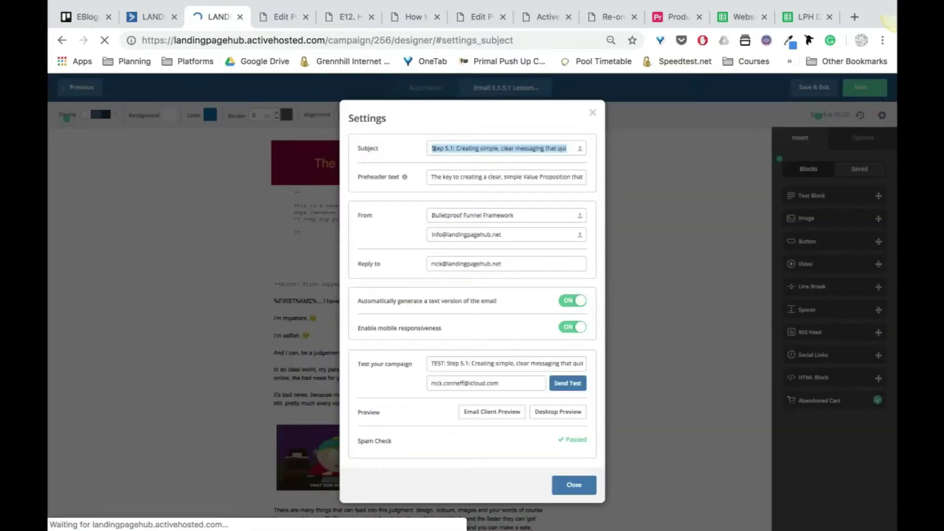
{"action": "left_click", "coordinate": [431, 148]}
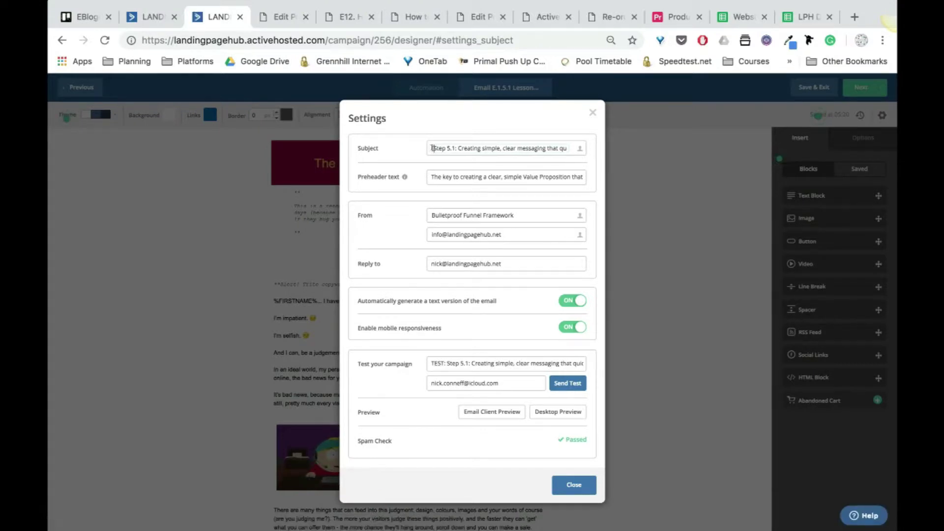
{"action": "type", "text": "RTesne"}
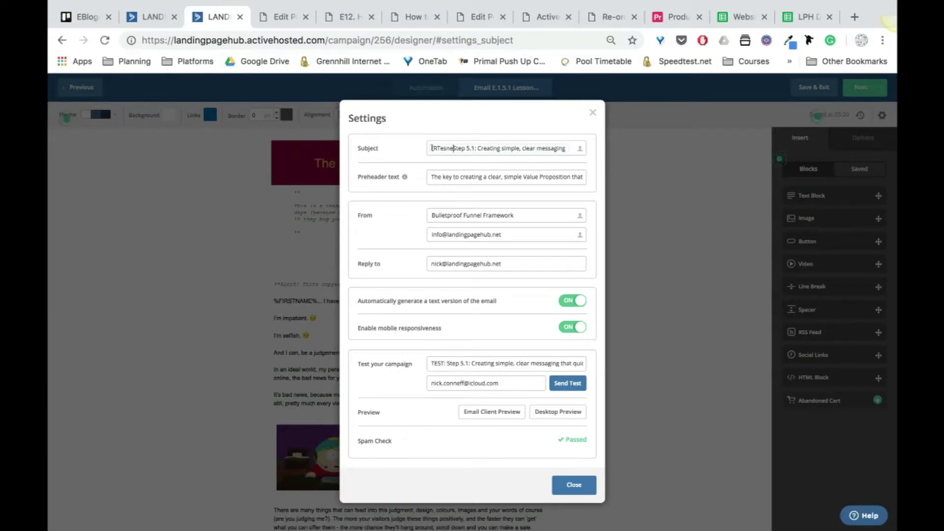
{"action": "key", "text": "BackSpace"}
{"action": "key", "text": "BackSpace"}
{"action": "key", "text": "BackSpace"}
{"action": "key", "text": "BackSpace"}
{"action": "key", "text": "BackSpace"}
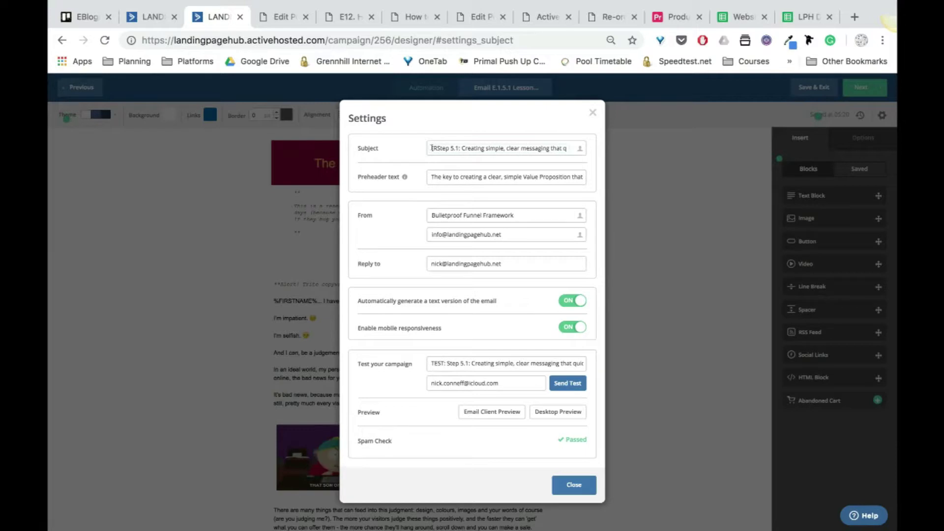
{"action": "type", "text": "e"}
{"action": "key", "text": "BackSpace"}
{"action": "key", "text": "BackSpace"}
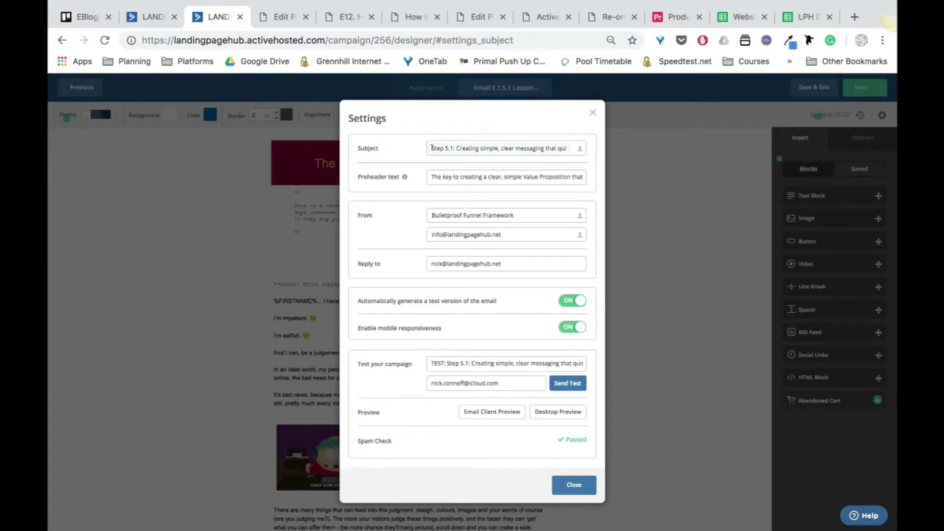
{"action": "type", "text": "[Resend]"}
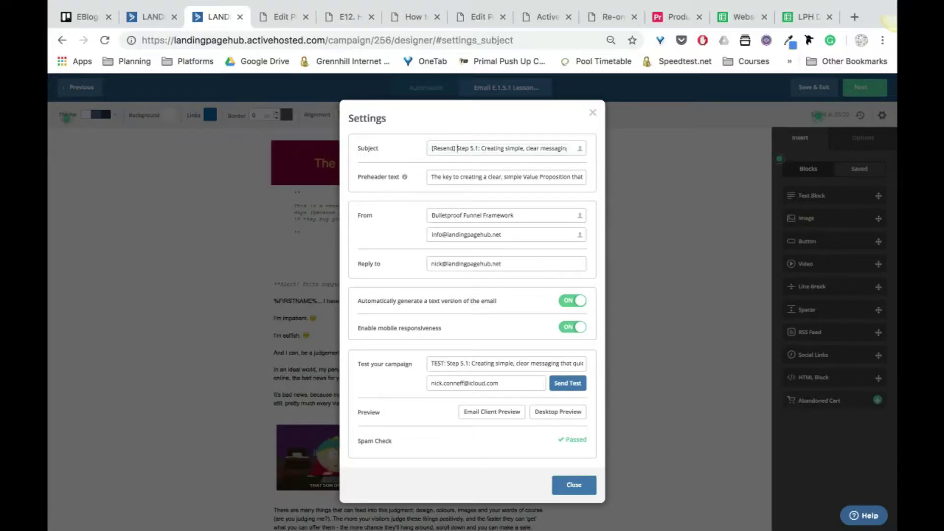
In the Airtable Email Content table, copy "The Problem With Millennials, Goldfish, and Canadians..." from the Subject Lines cell of record E.1.5.1.
{"action": "left_click", "coordinate": [674, 16]}
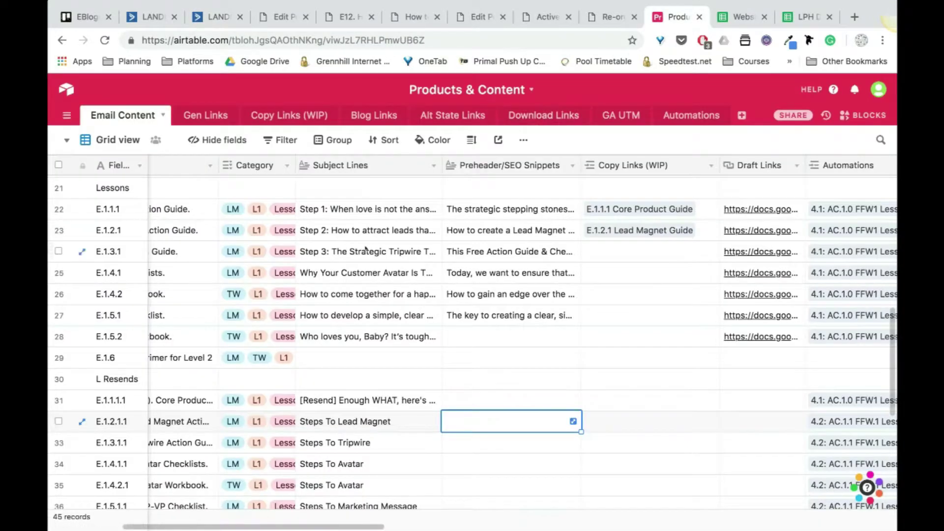
{"action": "double_click", "coordinate": [314, 317]}
{"action": "scroll", "coordinate": [312, 339], "scroll_direction": "up", "scroll_amount": 5}
{"action": "scroll", "coordinate": [313, 339], "scroll_direction": "up", "scroll_amount": 1}
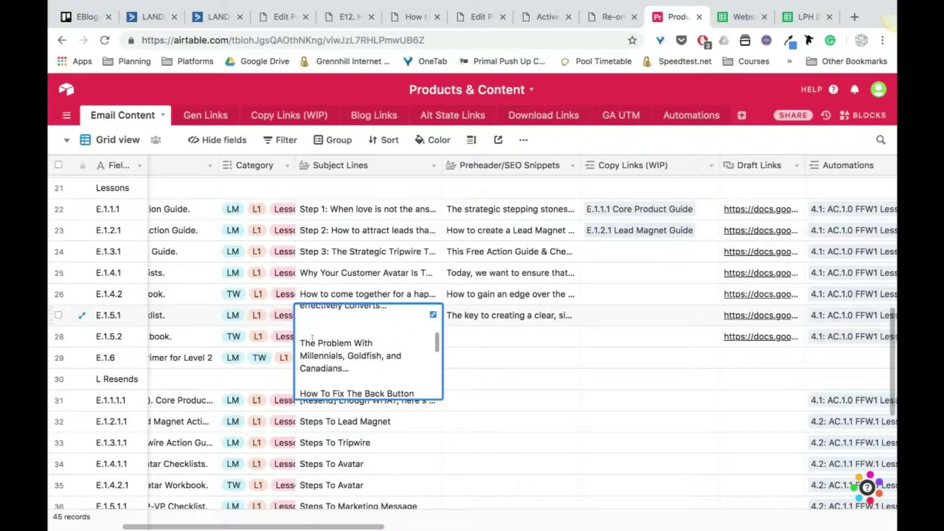
{"action": "left_click_drag", "start_coordinate": [347, 368], "coordinate": [299, 343]}
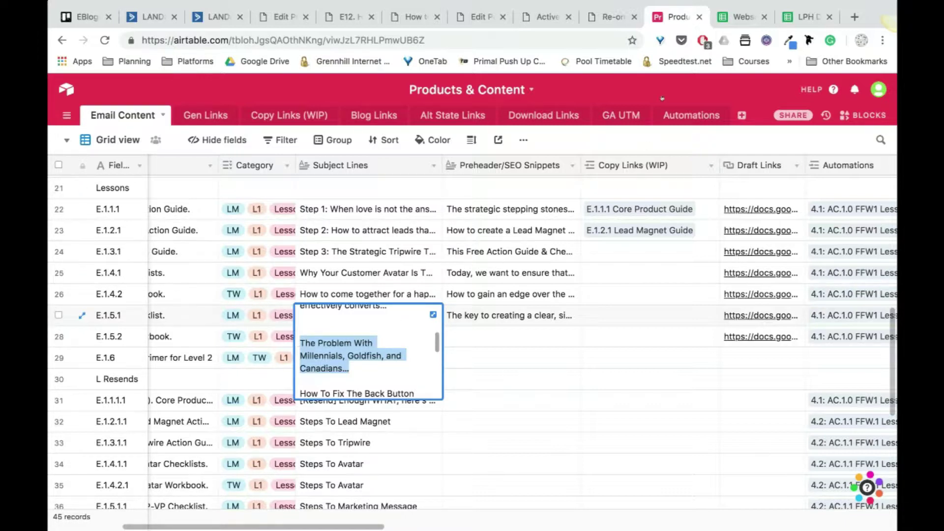
Back in the email's settings, replace the subject text after "[Resend]" with "The Problem With Millennials, Goldfish, and Canadians...".
{"action": "left_click", "coordinate": [215, 17]}
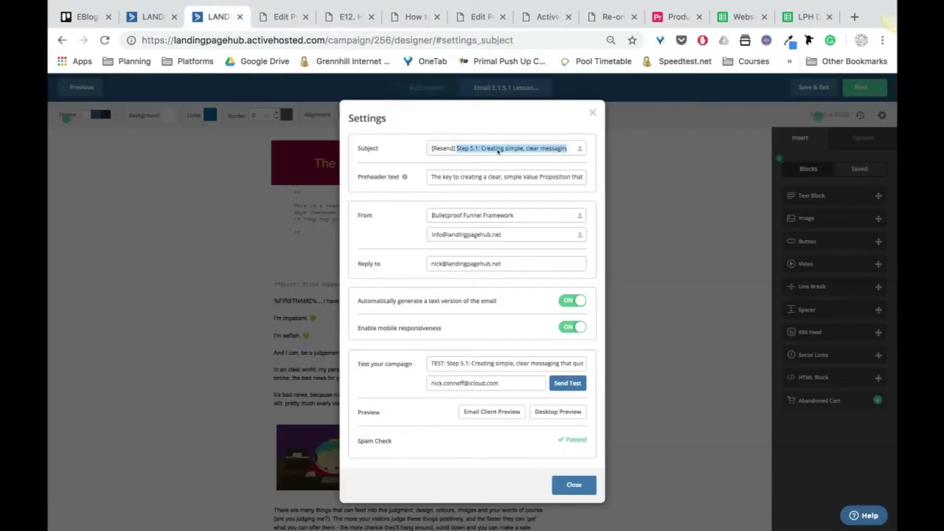
{"action": "left_click", "coordinate": [450, 177]}
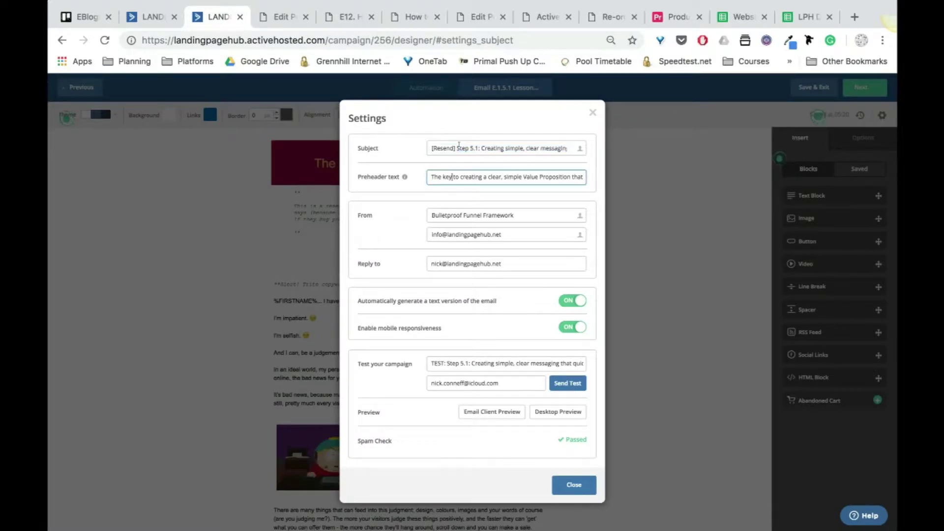
{"action": "left_click_drag", "start_coordinate": [457, 146], "coordinate": [646, 154]}
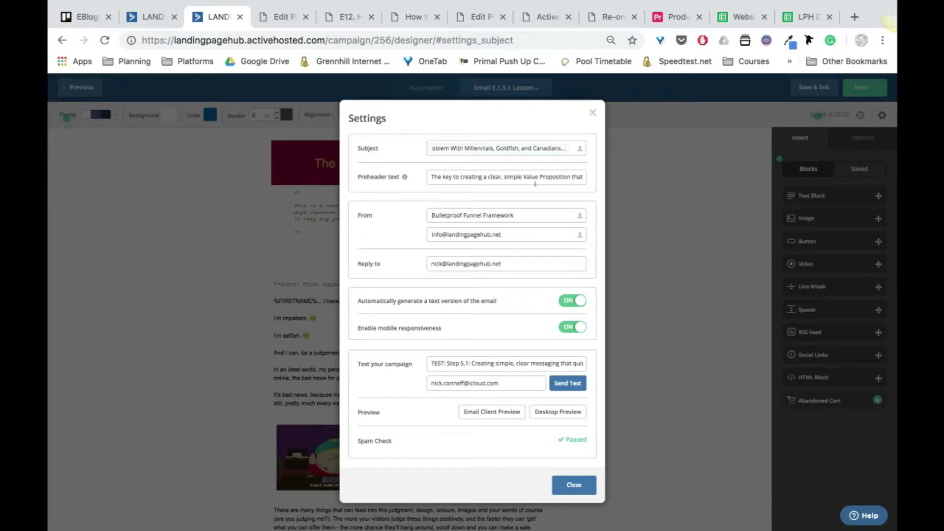
{"action": "left_click", "coordinate": [423, 183]}
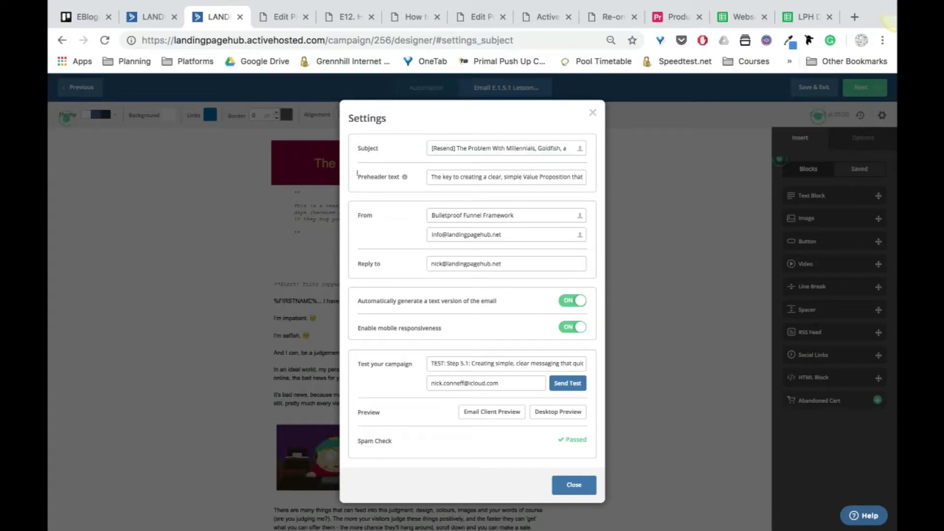
Compare the Airtable preheader snippets for E.1.5.1, and copy the first one, starting "The key to creating a clear, simple Value Proposition".
{"action": "left_click_drag", "start_coordinate": [356, 176], "coordinate": [398, 174]}
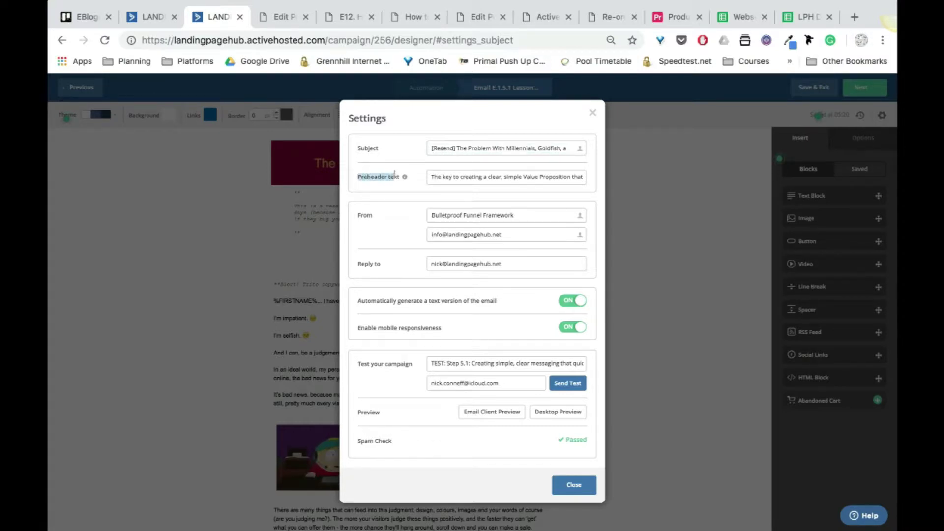
{"action": "left_click", "coordinate": [668, 20]}
{"action": "left_click", "coordinate": [492, 358]}
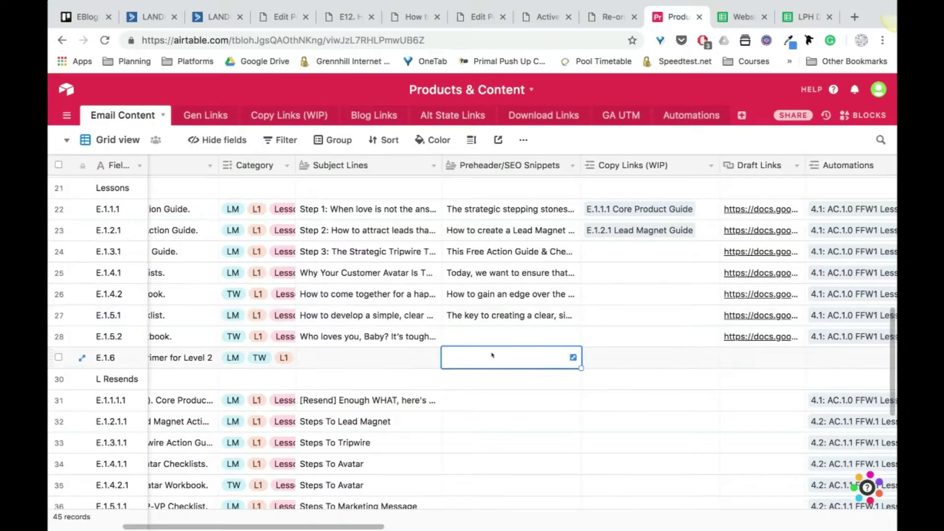
{"action": "left_click", "coordinate": [477, 316]}
{"action": "left_click", "coordinate": [477, 316]}
{"action": "scroll", "coordinate": [475, 325], "scroll_direction": "up", "scroll_amount": 5}
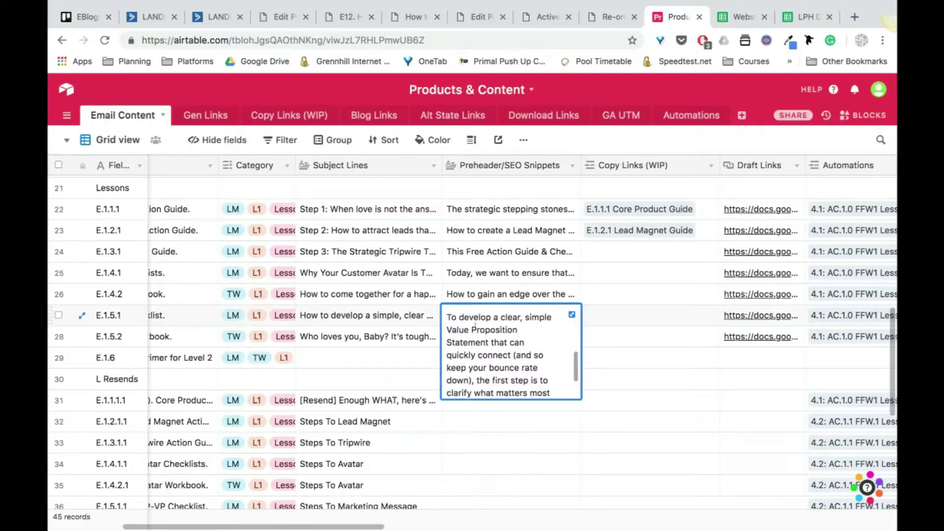
{"action": "scroll", "coordinate": [475, 326], "scroll_direction": "up", "scroll_amount": 2}
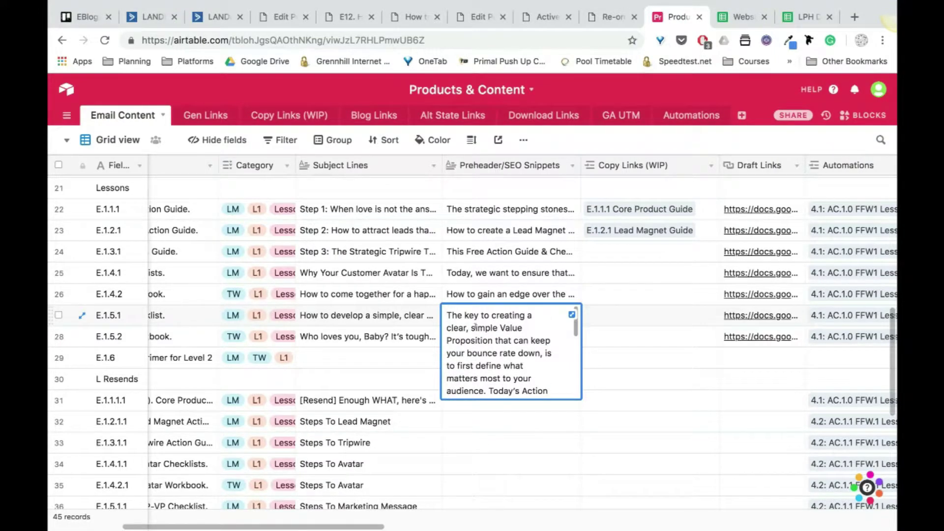
{"action": "scroll", "coordinate": [475, 327], "scroll_direction": "down", "scroll_amount": 4}
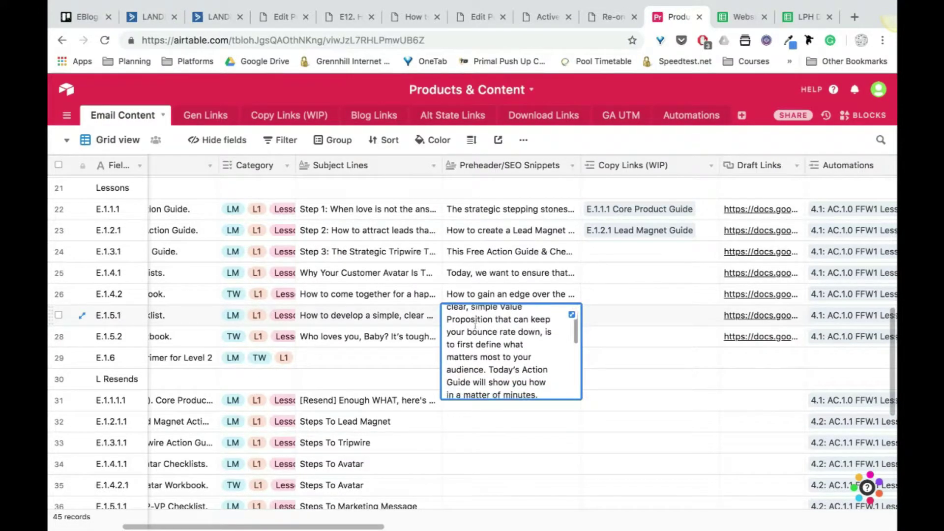
{"action": "scroll", "coordinate": [475, 324], "scroll_direction": "down", "scroll_amount": 5}
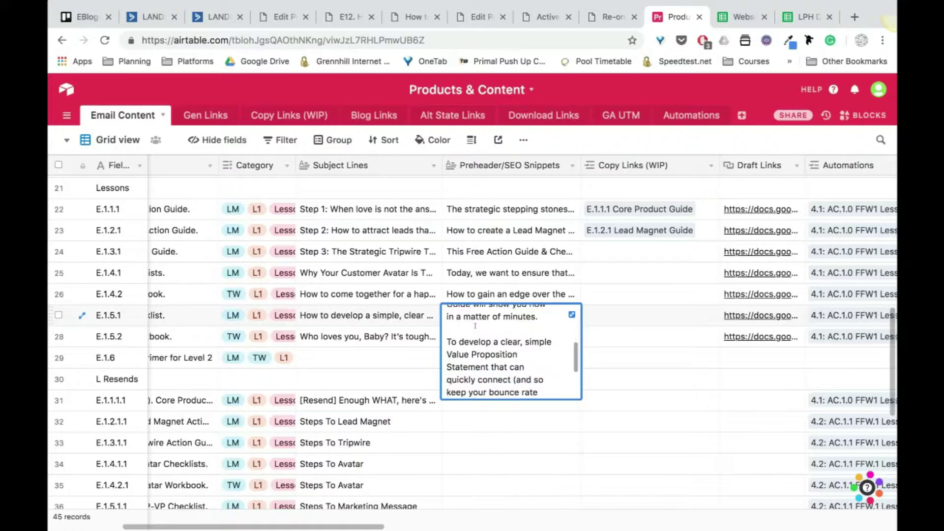
{"action": "scroll", "coordinate": [476, 325], "scroll_direction": "down", "scroll_amount": 3}
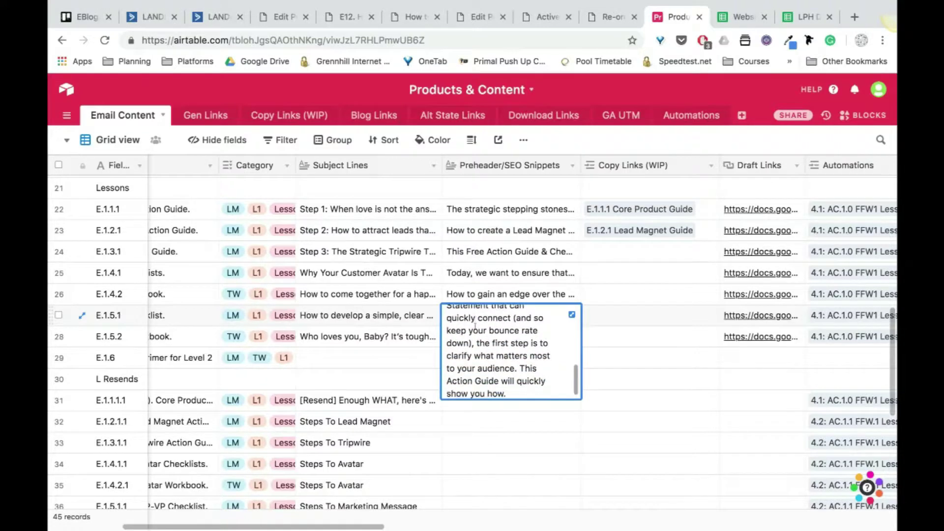
{"action": "scroll", "coordinate": [475, 325], "scroll_direction": "up", "scroll_amount": 4}
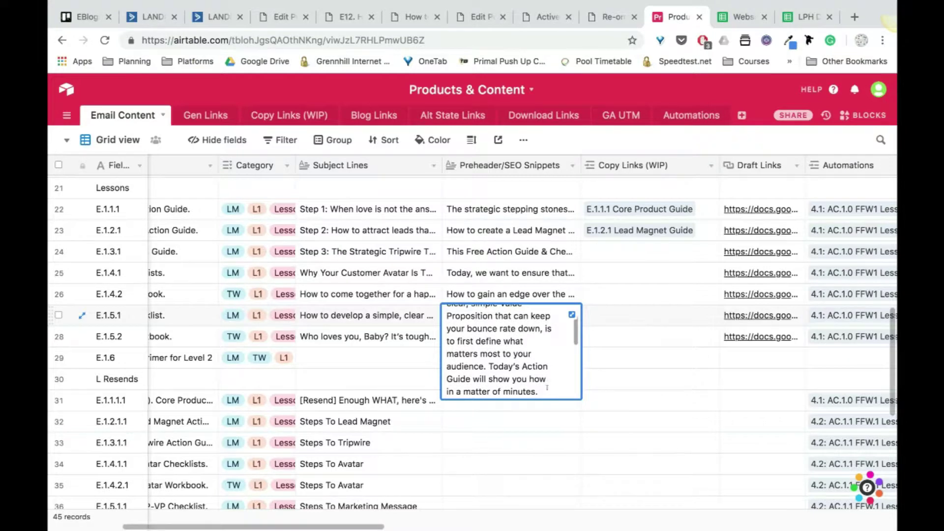
{"action": "left_click_drag", "start_coordinate": [548, 383], "coordinate": [441, 289]}
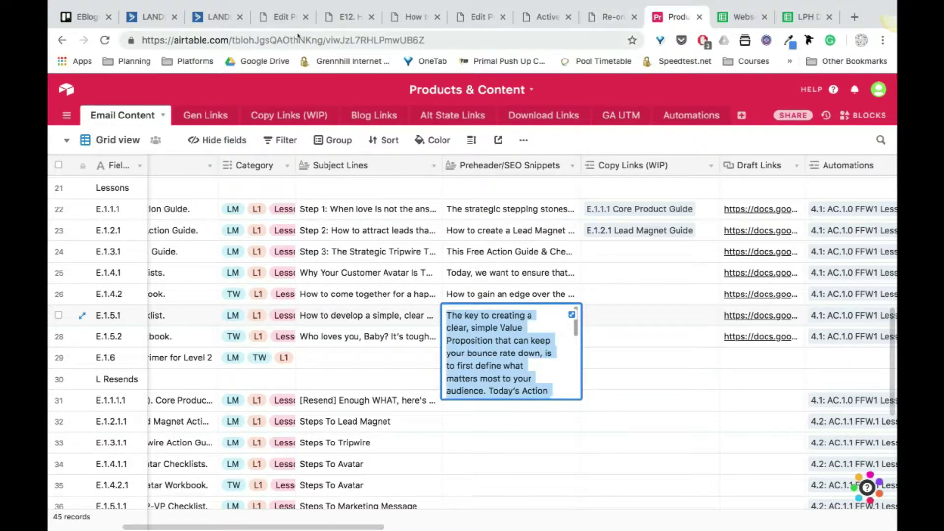
Back in the email's settings, replace the whole preheader text with the copied Value Proposition snippet.
{"action": "left_click", "coordinate": [216, 16]}
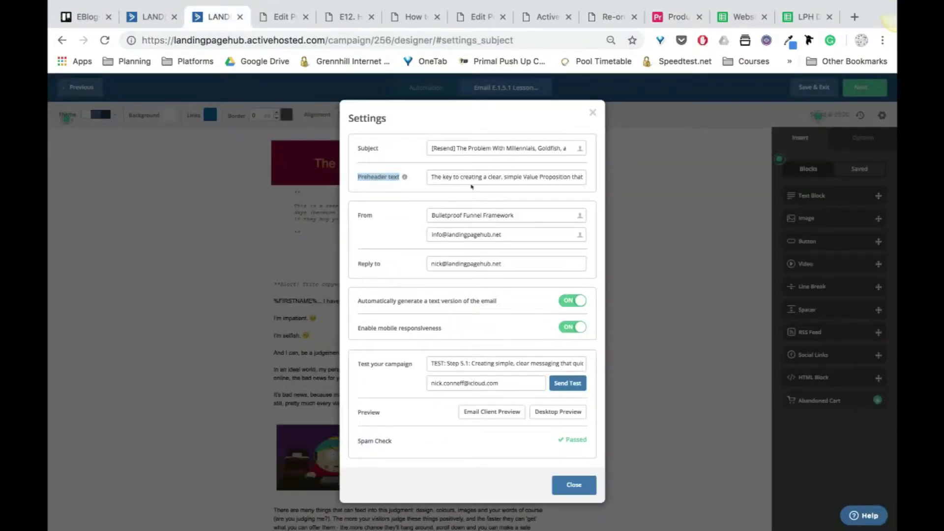
{"action": "left_click", "coordinate": [485, 177]}
{"action": "left_click_drag", "start_coordinate": [431, 177], "coordinate": [644, 187]}
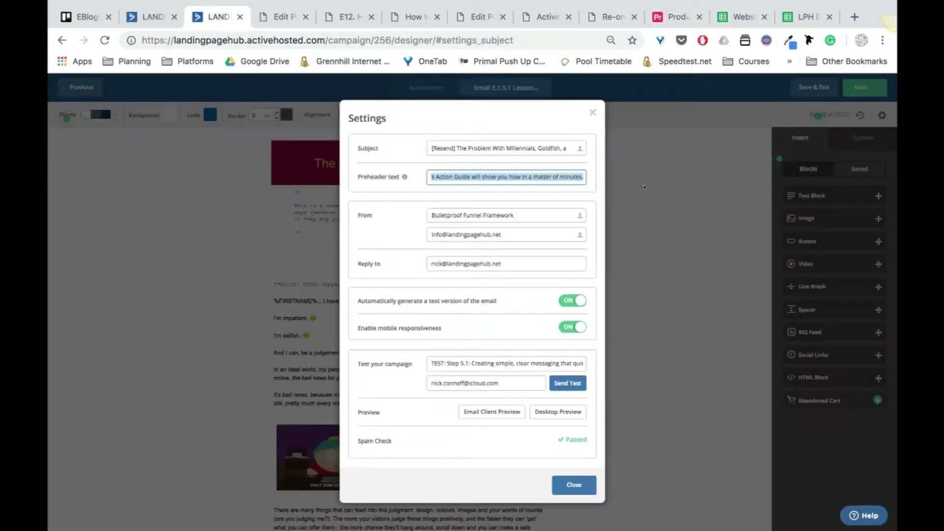
{"action": "left_click", "coordinate": [583, 177]}
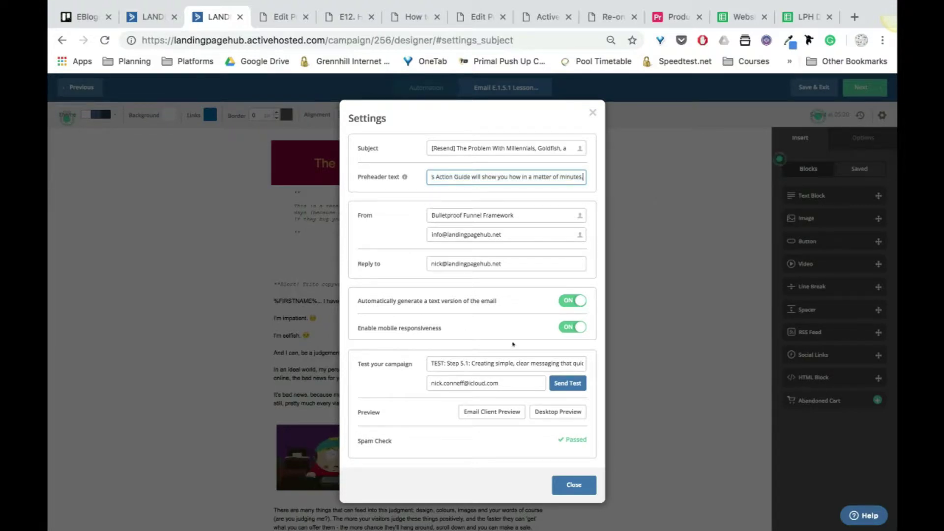
Copy the complete subject line, "[Resend] The Problem With Millennials, Goldfish, and Canadians...", from the email's settings.
{"action": "left_click", "coordinate": [432, 148]}
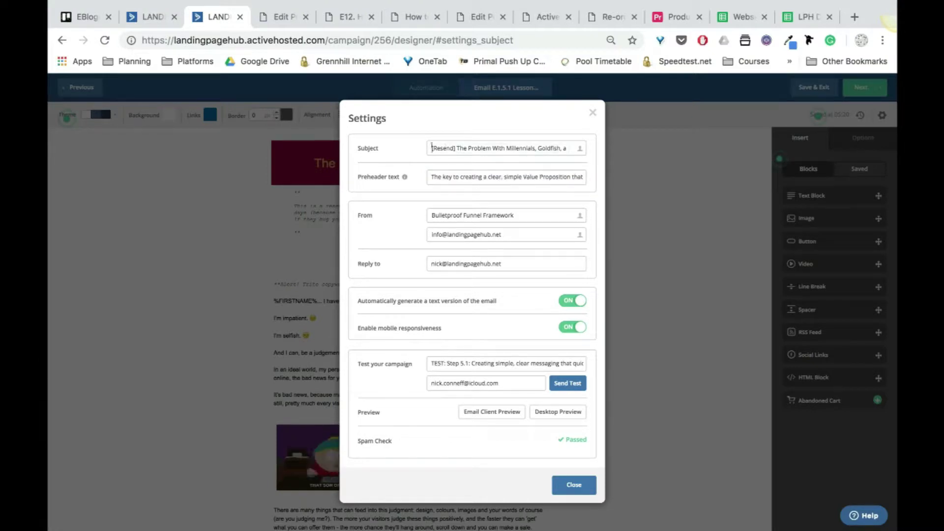
{"action": "left_click_drag", "start_coordinate": [432, 148], "coordinate": [619, 154]}
{"action": "key", "text": "ctrl+c"}
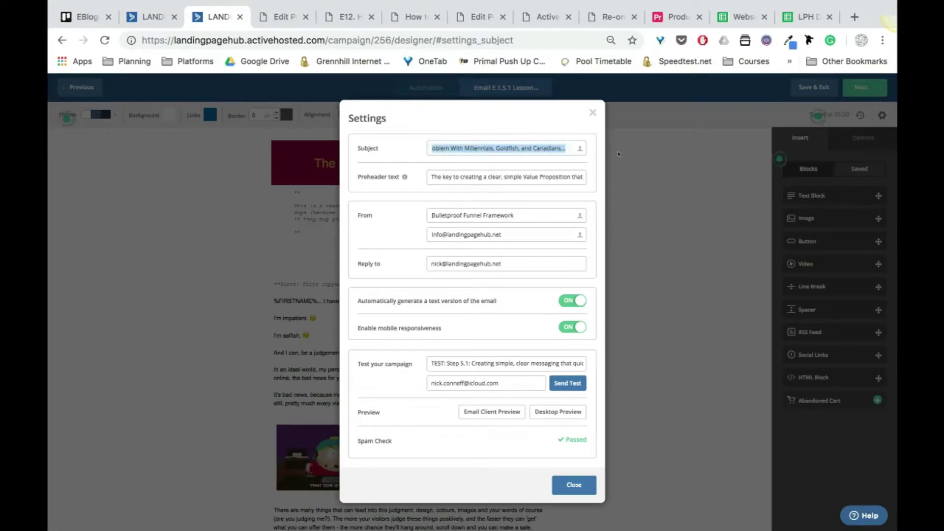
Replace the test campaign's subject text after "TEST:" with the copied resend subject line, and close the email's settings.
{"action": "left_click", "coordinate": [448, 363]}
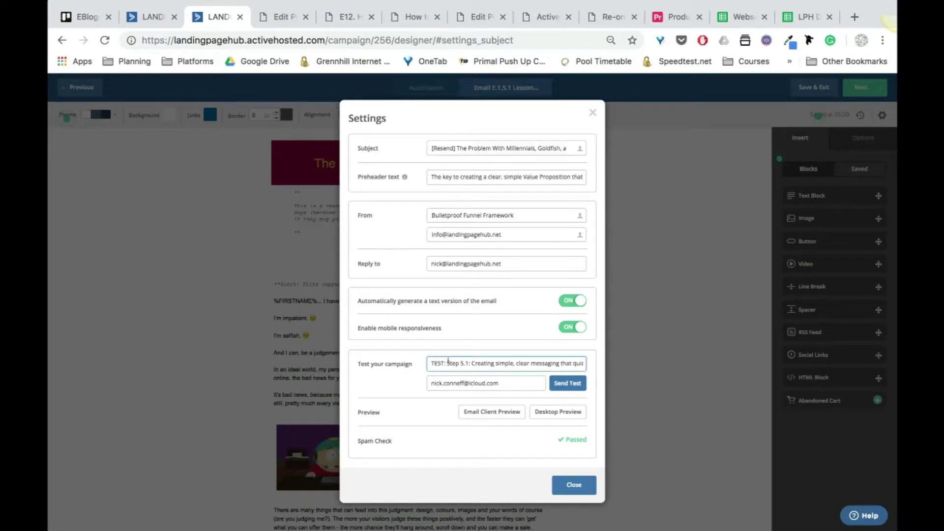
{"action": "left_click_drag", "start_coordinate": [447, 363], "coordinate": [624, 369]}
{"action": "key", "text": "ctrl+v"}
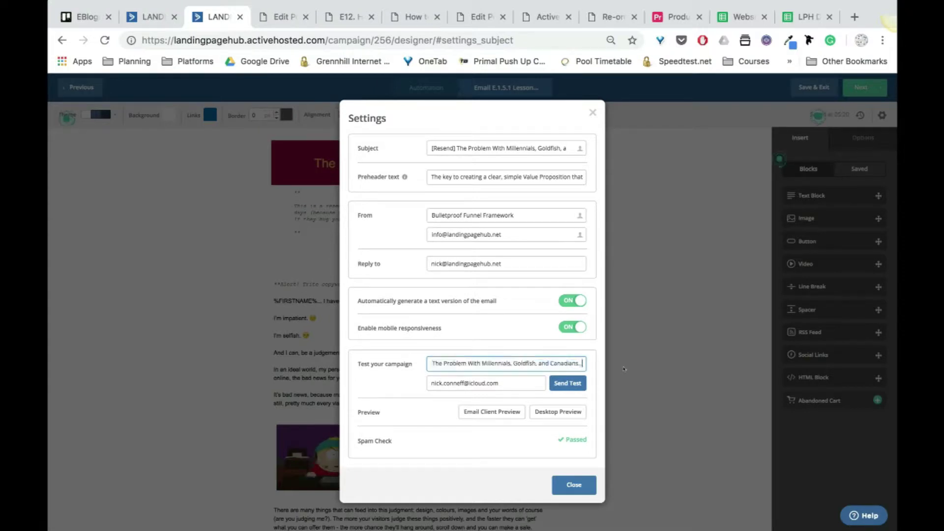
{"action": "left_click", "coordinate": [495, 441]}
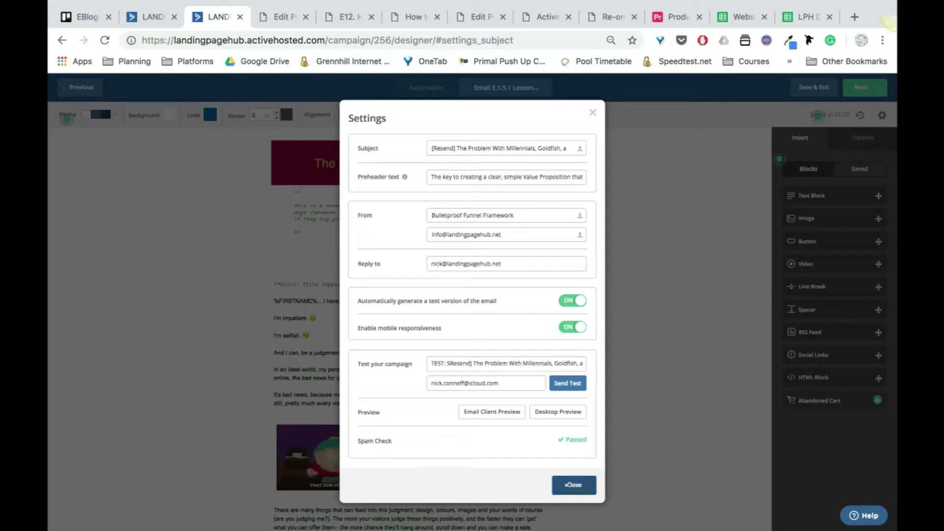
{"action": "left_click", "coordinate": [572, 485]}
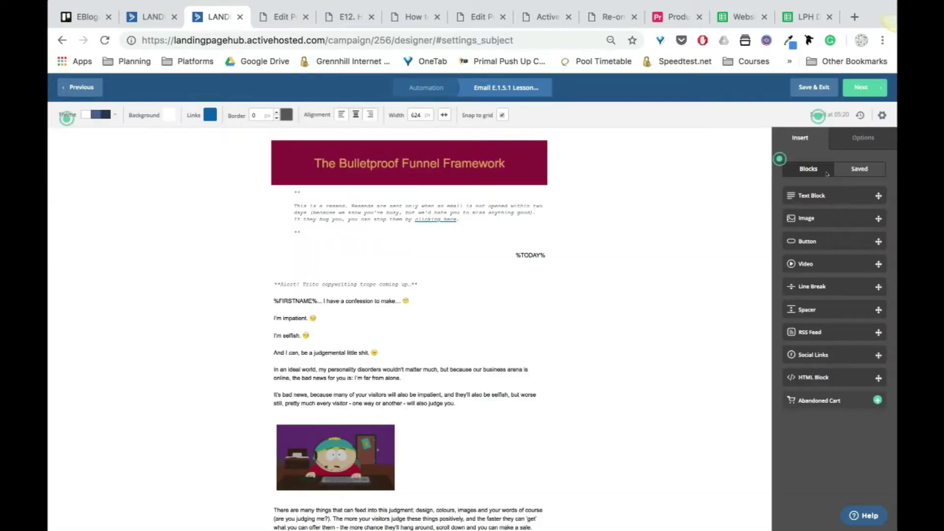
Continue to the campaign summary and rename the message as "E.1.5.1. 1 Lesson 6 Resend (AC.1.0)".
{"action": "left_click", "coordinate": [860, 88]}
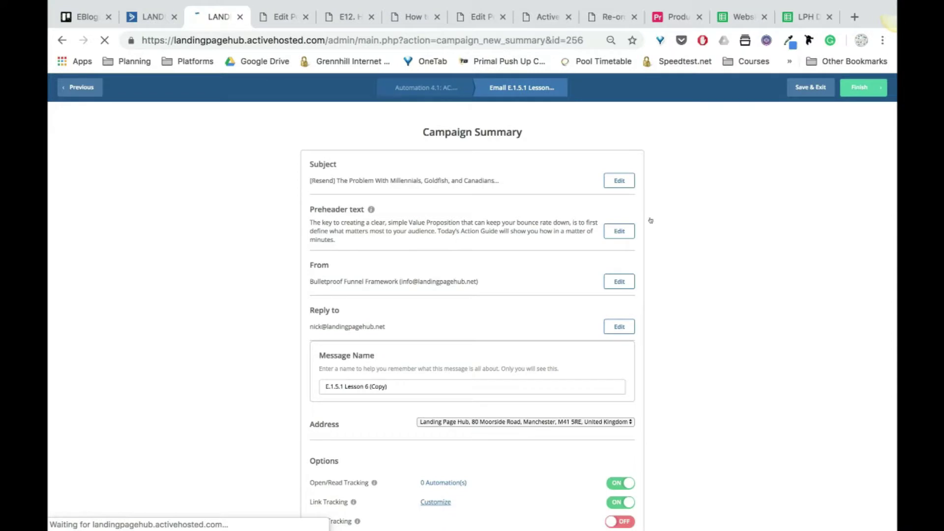
{"action": "left_click_drag", "start_coordinate": [339, 353], "coordinate": [395, 355]}
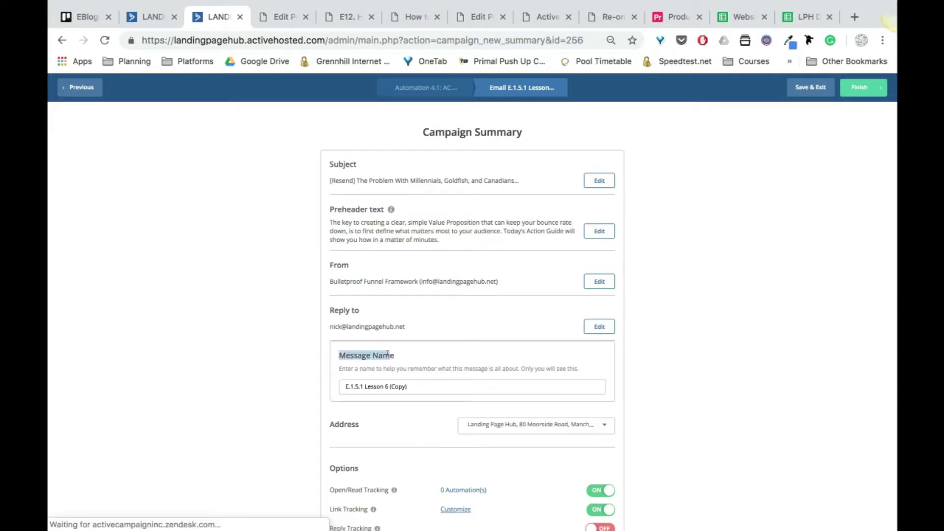
{"action": "left_click", "coordinate": [362, 386]}
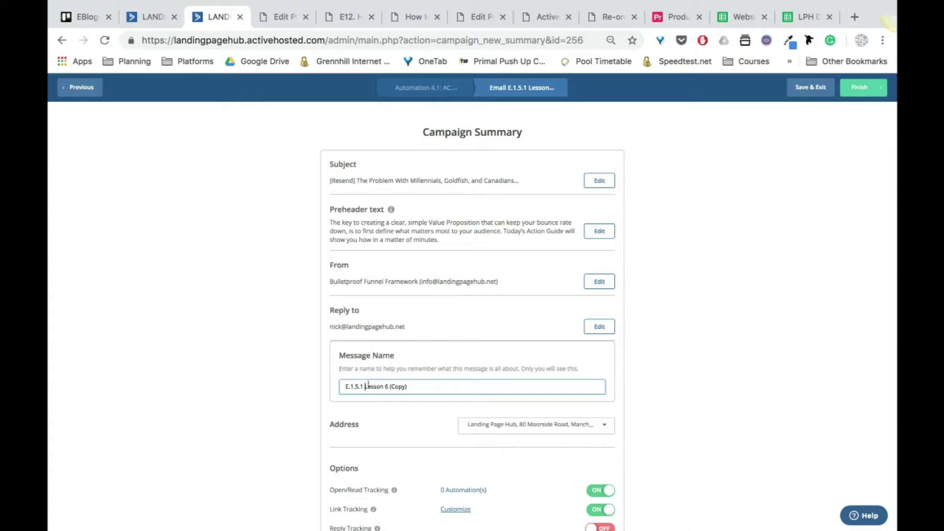
{"action": "key", "text": "BackSpace"}
{"action": "type", "text": ". 1"}
{"action": "left_click_drag", "start_coordinate": [394, 387], "coordinate": [434, 384]}
{"action": "key", "text": "BackSpace"}
{"action": "type", "text": "R"}
{"action": "type", "text": "esend"}
{"action": "type", "text": " ("}
{"action": "type", "text": "AC."}
{"action": "type", "text": "1."}
{"action": "type", "text": "1"}
{"action": "type", "text": "."}
{"action": "type", "text": "0"}
{"action": "type", "text": ")"}
{"action": "left_click_drag", "start_coordinate": [438, 386], "coordinate": [334, 387]}
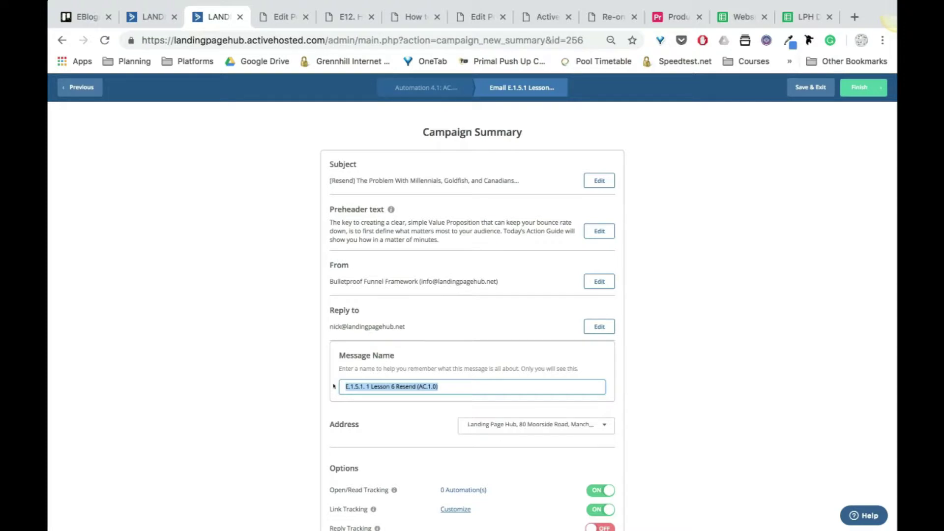
{"action": "left_click", "coordinate": [685, 383]}
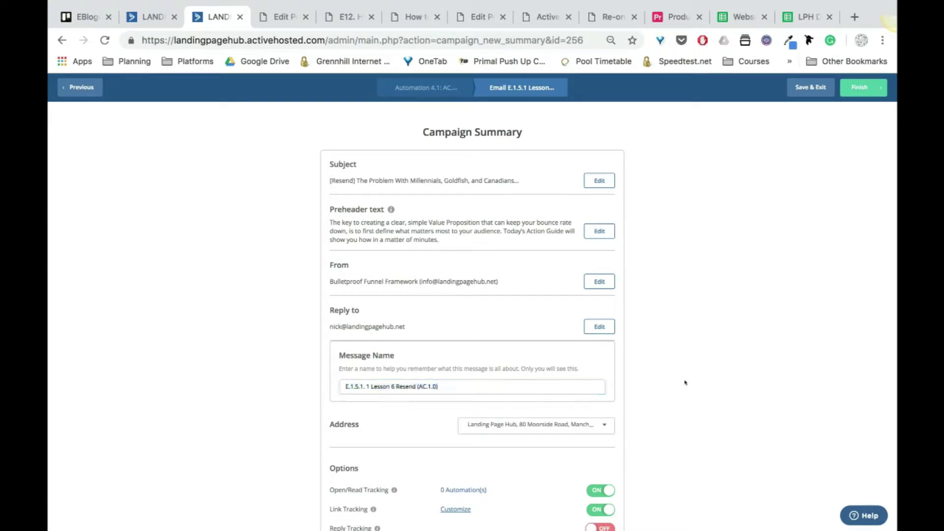
Switch Google Analytics tracking off and on again, and set its campaign name to "FFW 1 5 1 Lesson".
{"action": "scroll", "coordinate": [685, 382], "scroll_direction": "down", "scroll_amount": 4}
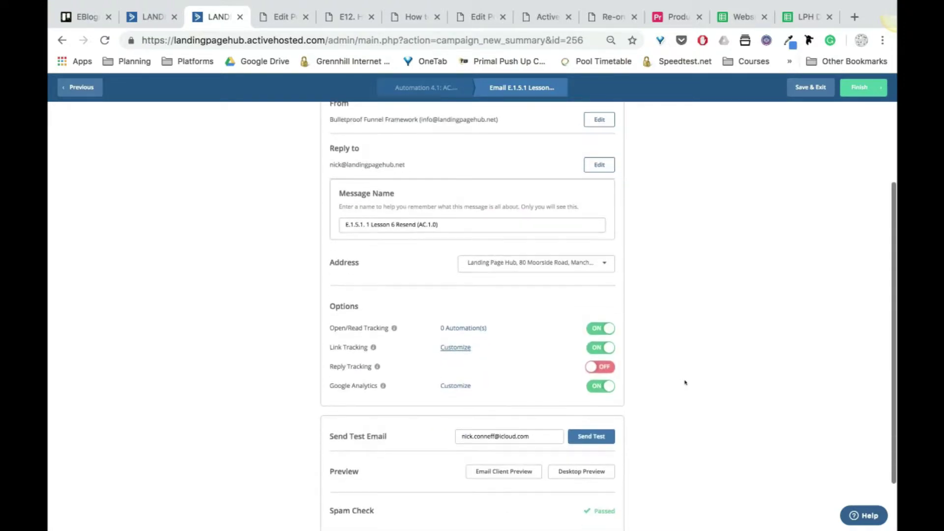
{"action": "left_click", "coordinate": [604, 383]}
{"action": "left_click", "coordinate": [603, 383]}
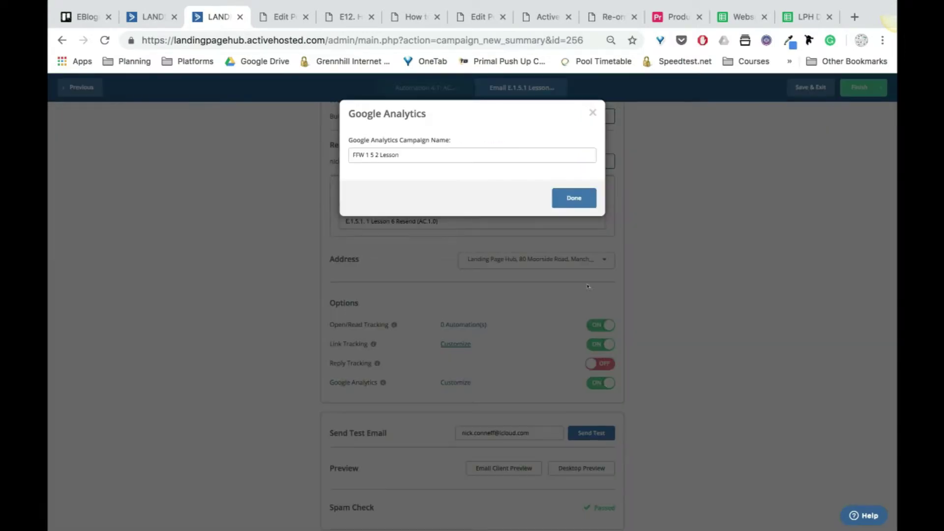
{"action": "left_click", "coordinate": [400, 155]}
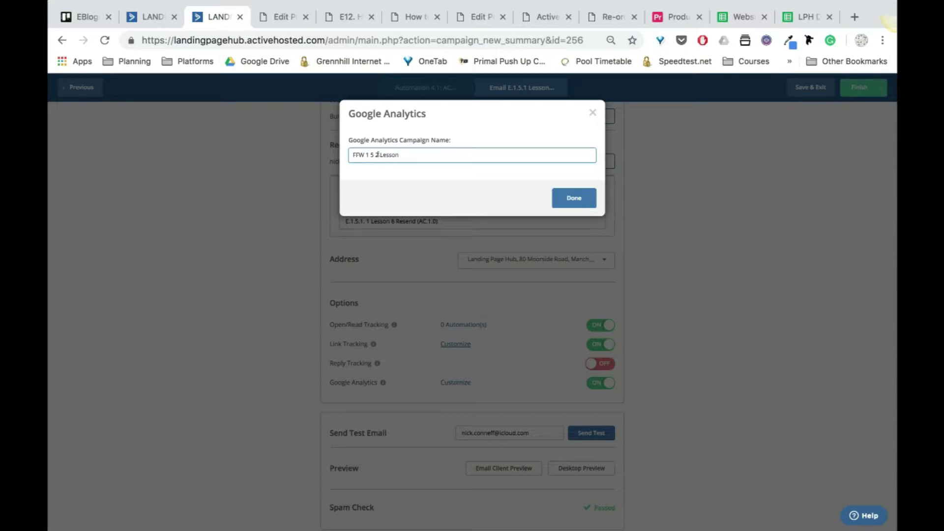
{"action": "key", "text": "BackSpace"}
{"action": "type", "text": "1"}
{"action": "left_click", "coordinate": [571, 198]}
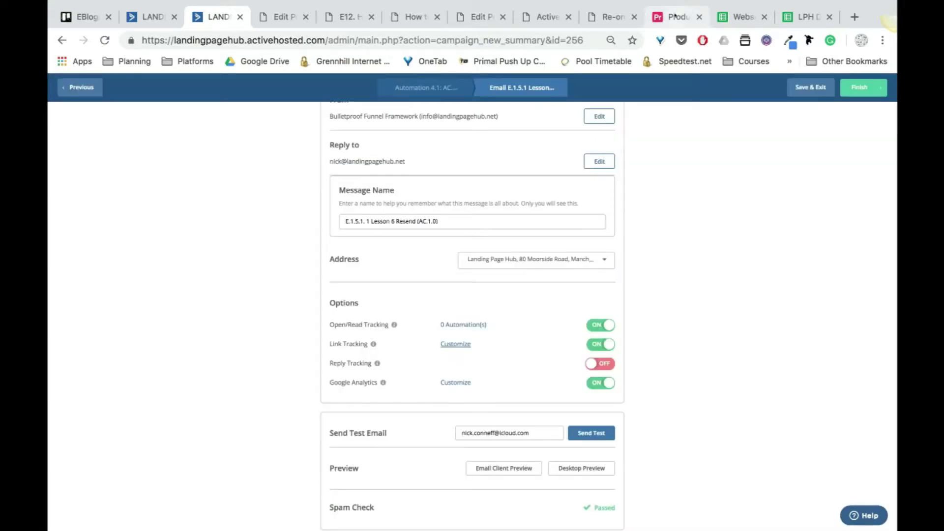
Switch to the Airtable email content table and look up the GA Campaign name for record E.1.5.1.
{"action": "left_click", "coordinate": [675, 17]}
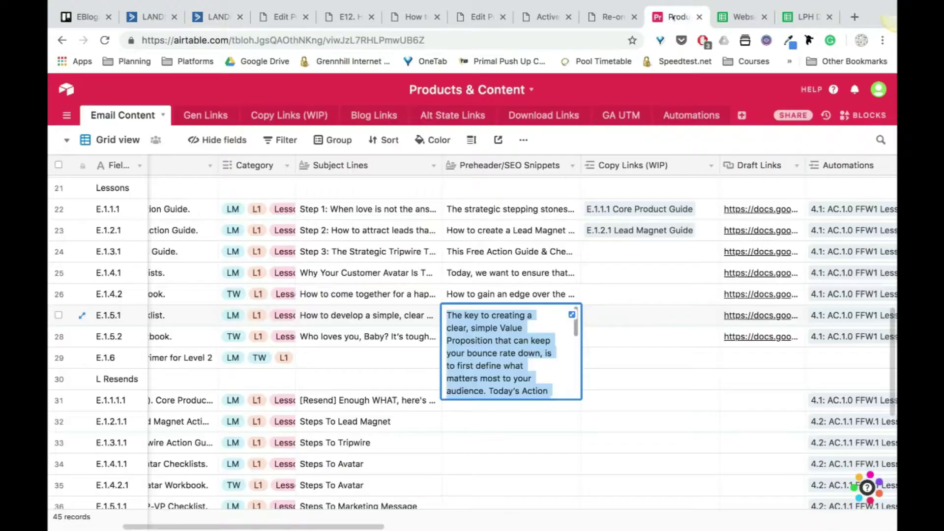
{"action": "left_click", "coordinate": [646, 323]}
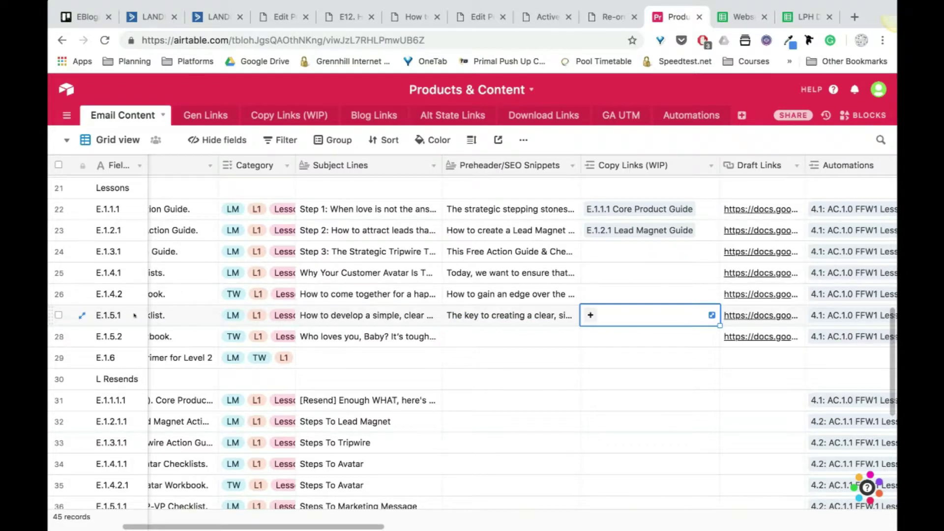
{"action": "scroll", "coordinate": [616, 318], "scroll_direction": "right", "scroll_amount": 10}
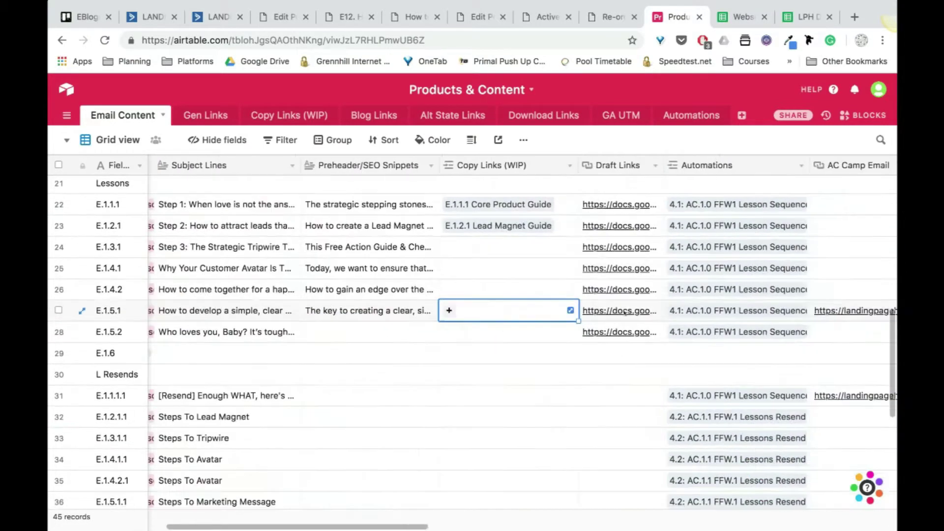
{"action": "scroll", "coordinate": [625, 313], "scroll_direction": "right", "scroll_amount": 4}
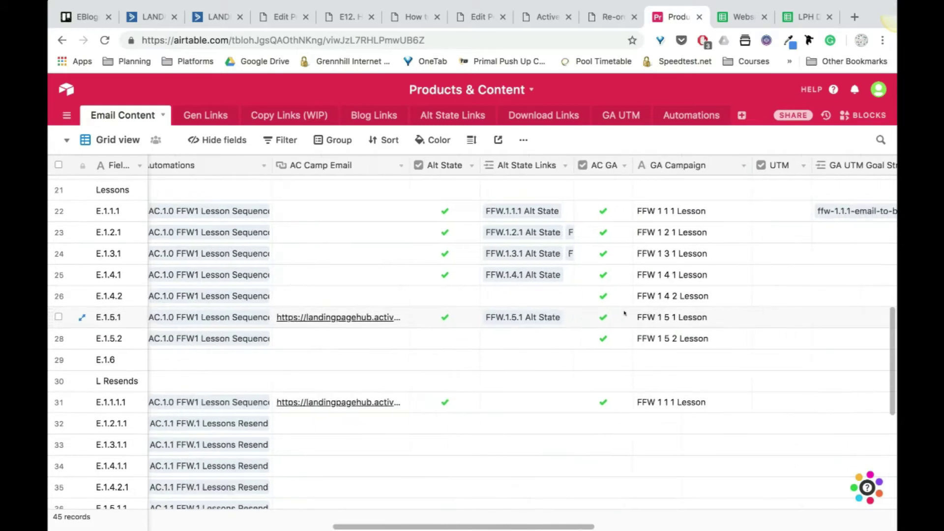
{"action": "left_click", "coordinate": [694, 318]}
{"action": "double_click", "coordinate": [694, 318]}
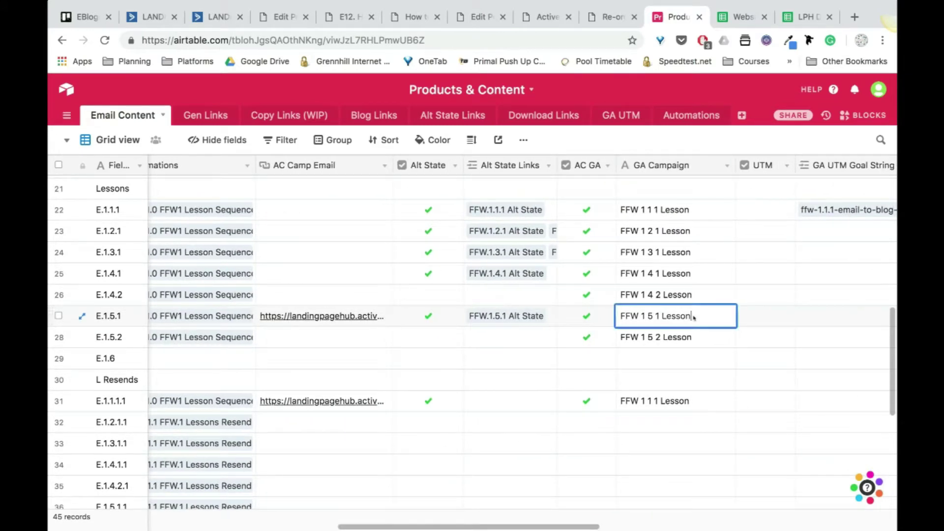
{"action": "left_click_drag", "start_coordinate": [695, 317], "coordinate": [607, 318]}
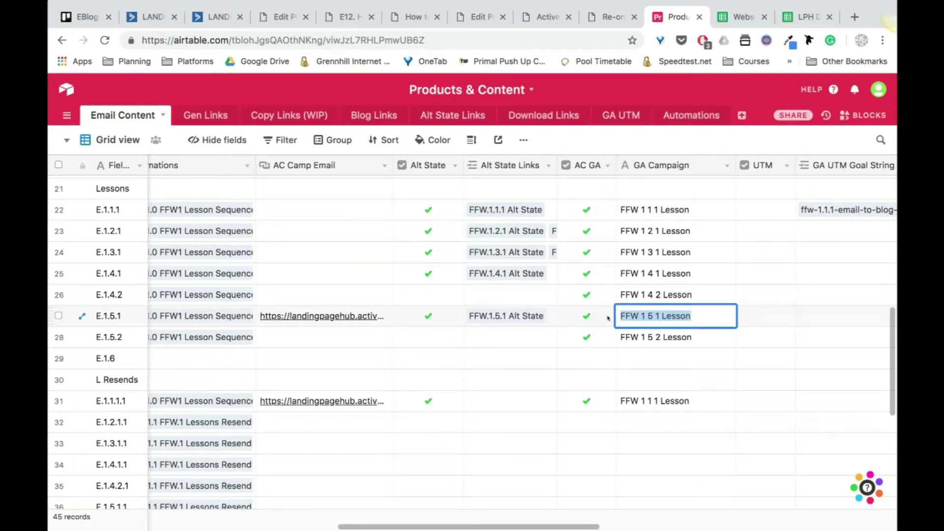
Back in the campaign summary, check the Google Analytics campaign name against the Airtable entry, and save and exit the email.
{"action": "left_click", "coordinate": [219, 17]}
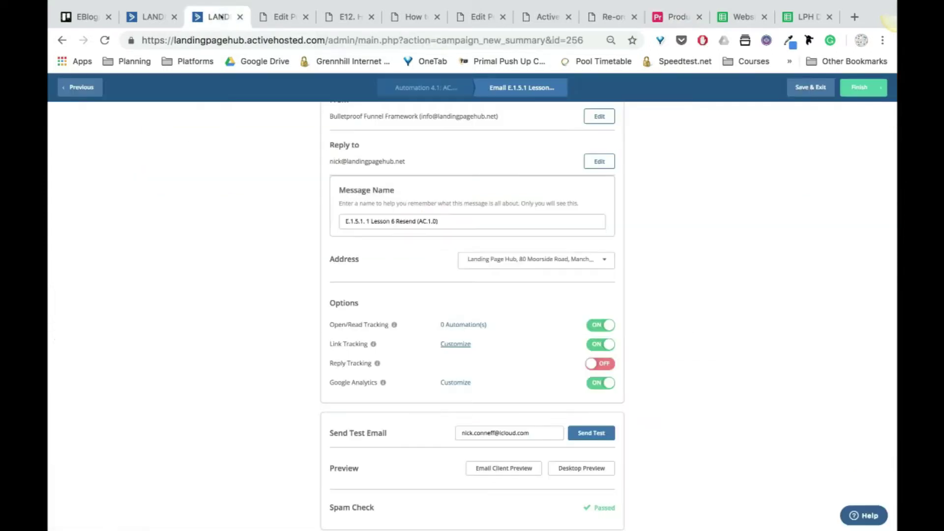
{"action": "left_click", "coordinate": [455, 382]}
{"action": "left_click_drag", "start_coordinate": [423, 151], "coordinate": [346, 154]}
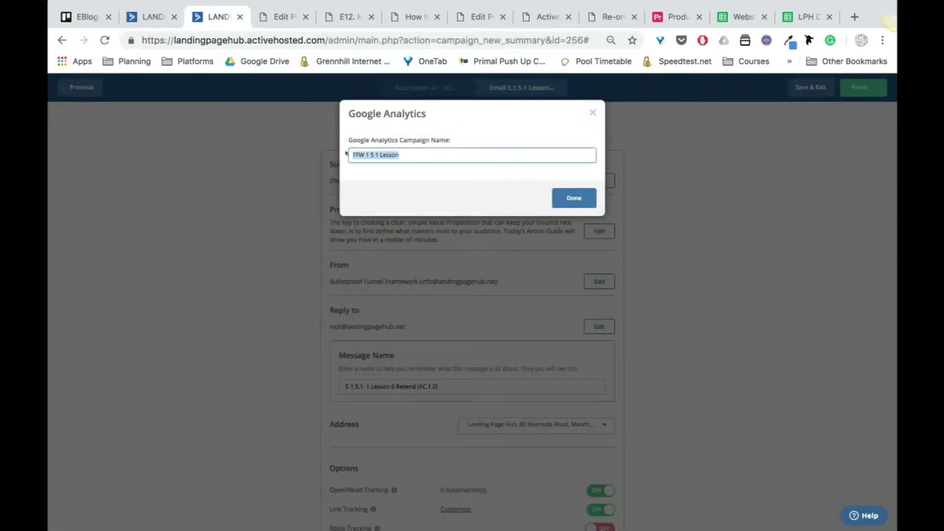
{"action": "left_click", "coordinate": [347, 154]}
{"action": "left_click", "coordinate": [561, 198]}
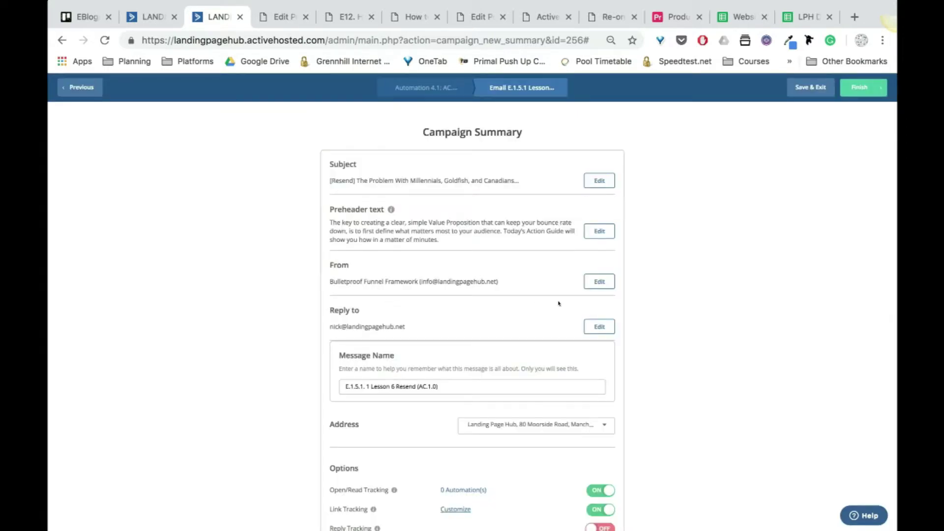
{"action": "left_click", "coordinate": [803, 87]}
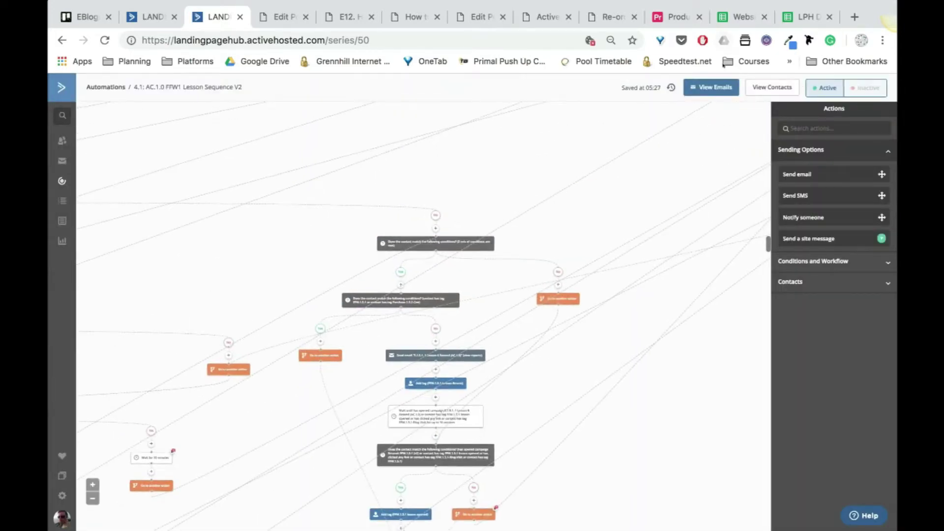
Delete the old "Resend: FFW.1.5.1 (v2)" email from the list of emails in this automation.
{"action": "left_click", "coordinate": [703, 87]}
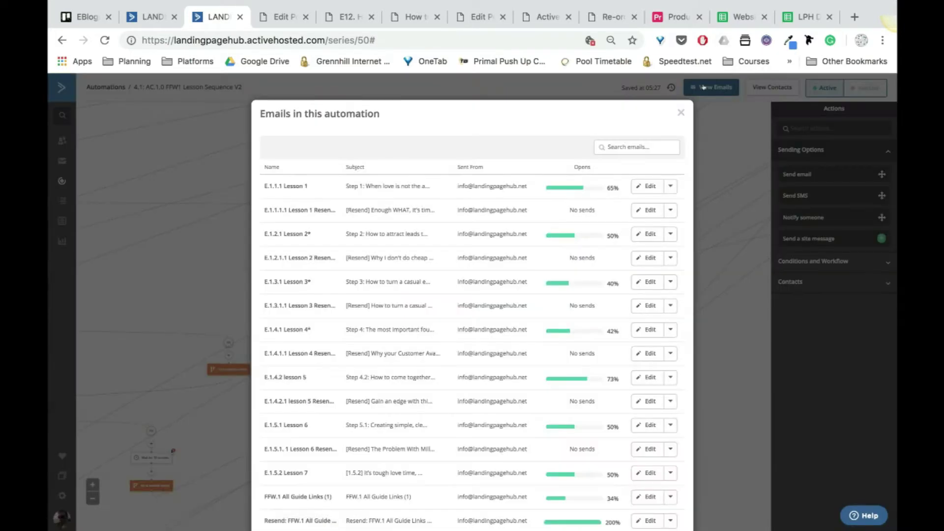
{"action": "scroll", "coordinate": [300, 270], "scroll_direction": "down", "scroll_amount": 2}
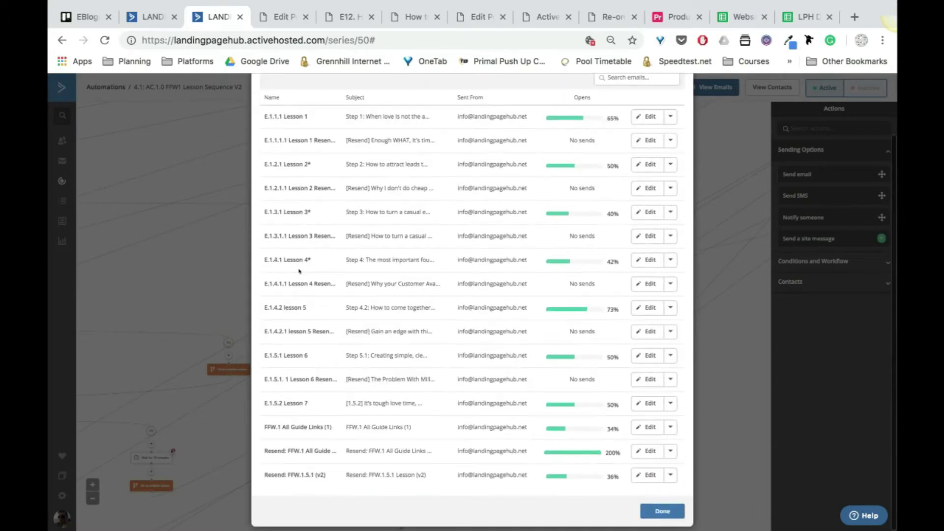
{"action": "left_click_drag", "start_coordinate": [264, 475], "coordinate": [331, 475]}
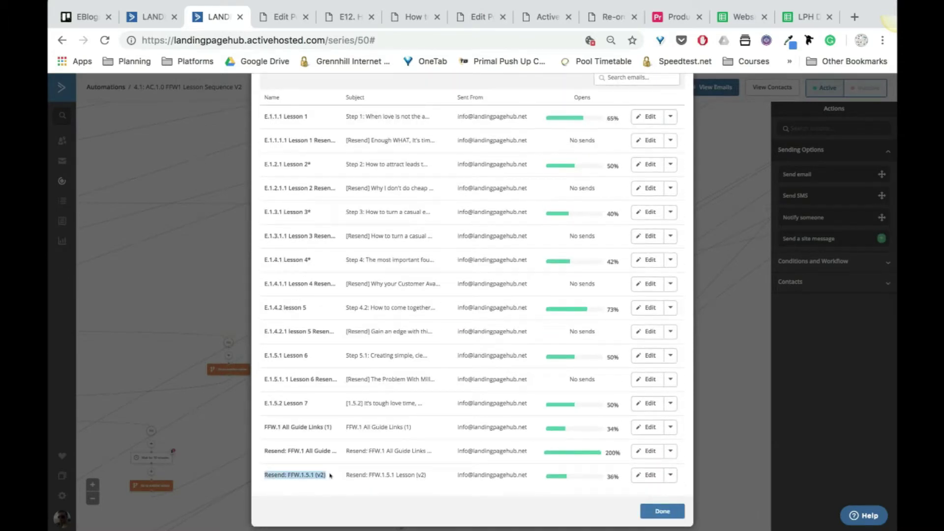
{"action": "left_click", "coordinate": [671, 475]}
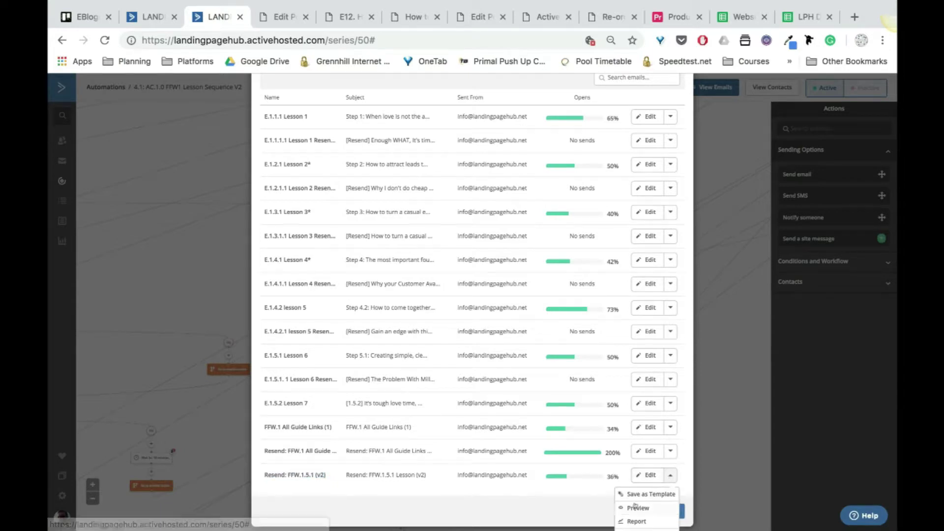
{"action": "scroll", "coordinate": [634, 507], "scroll_direction": "down", "scroll_amount": 1}
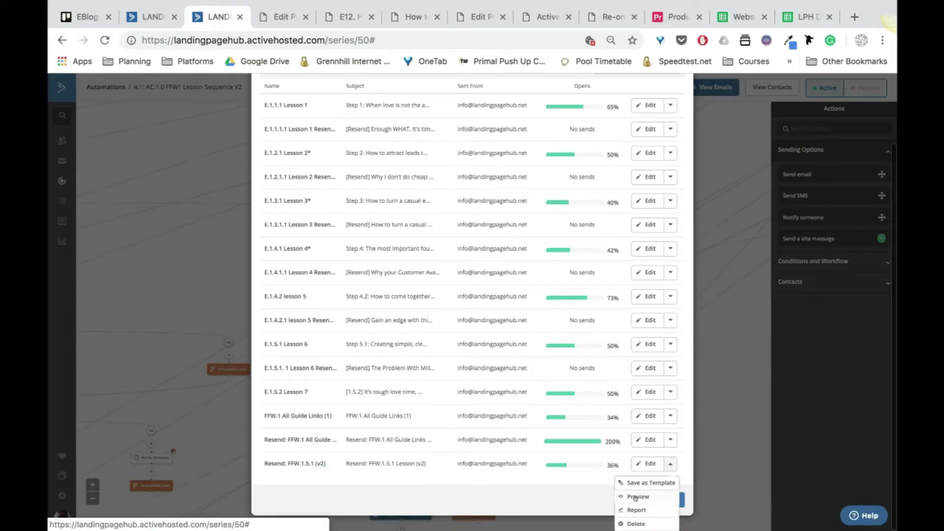
{"action": "left_click", "coordinate": [635, 524]}
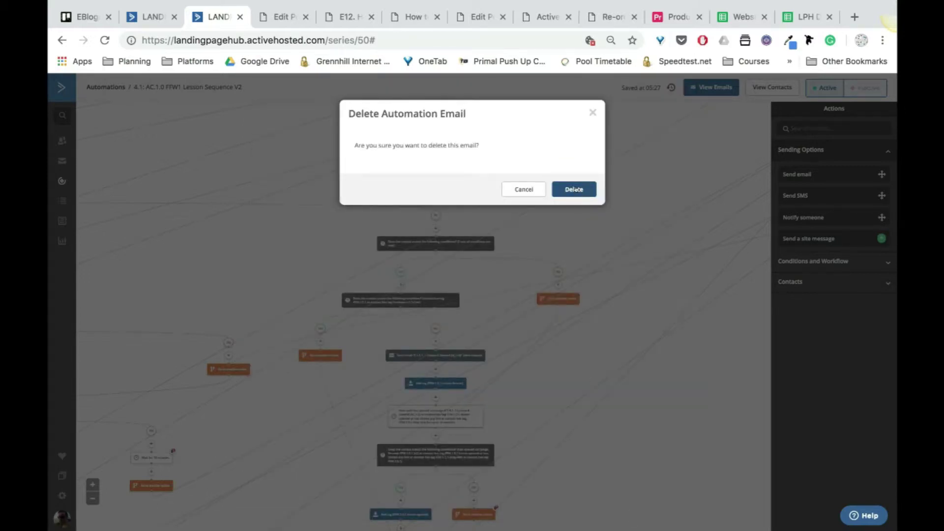
{"action": "left_click", "coordinate": [574, 190]}
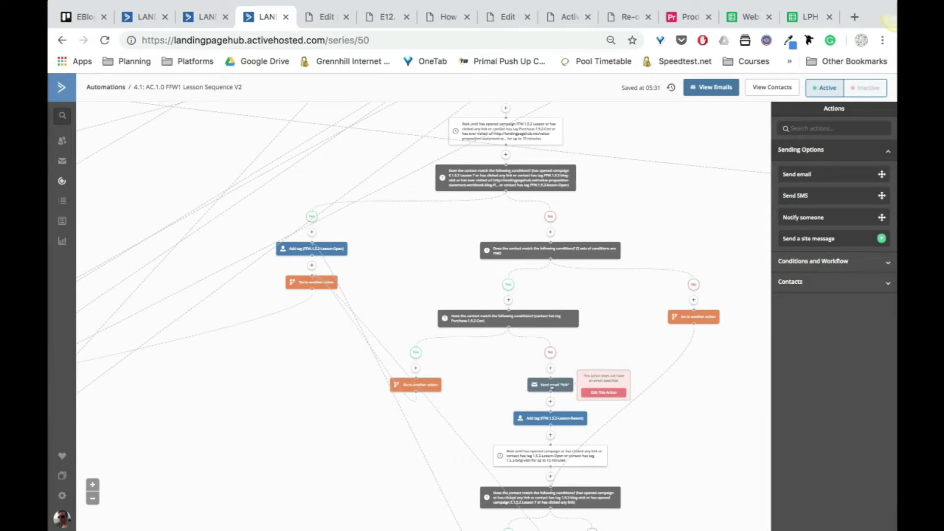
Assign the email "E.1.5.1.1 Lesson 6 Resend (AC.1.0)" to the empty send-email action above the FFW.1.5.2 lesson resent tag, and save it.
{"action": "mouse_move", "coordinate": [552, 385]}
{"action": "left_click", "coordinate": [550, 386]}
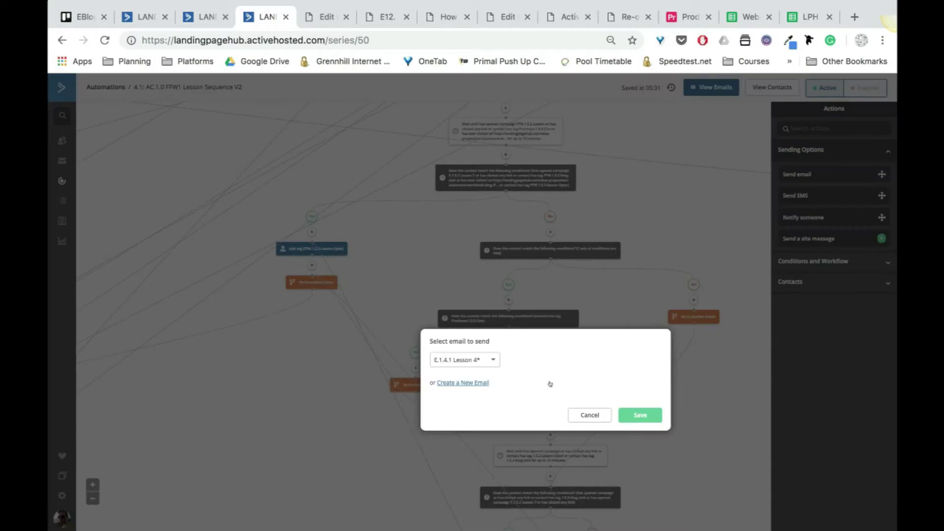
{"action": "left_click", "coordinate": [491, 360]}
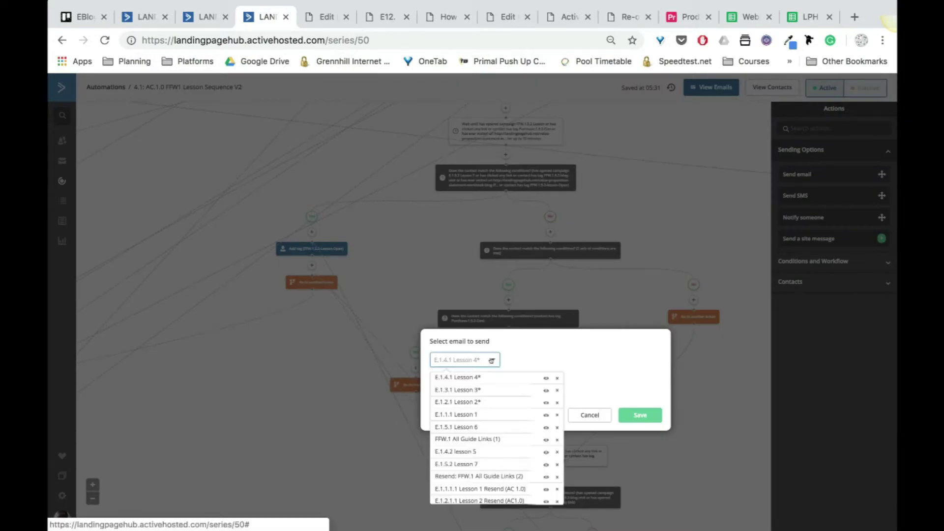
{"action": "scroll", "coordinate": [477, 432], "scroll_direction": "down", "scroll_amount": 2}
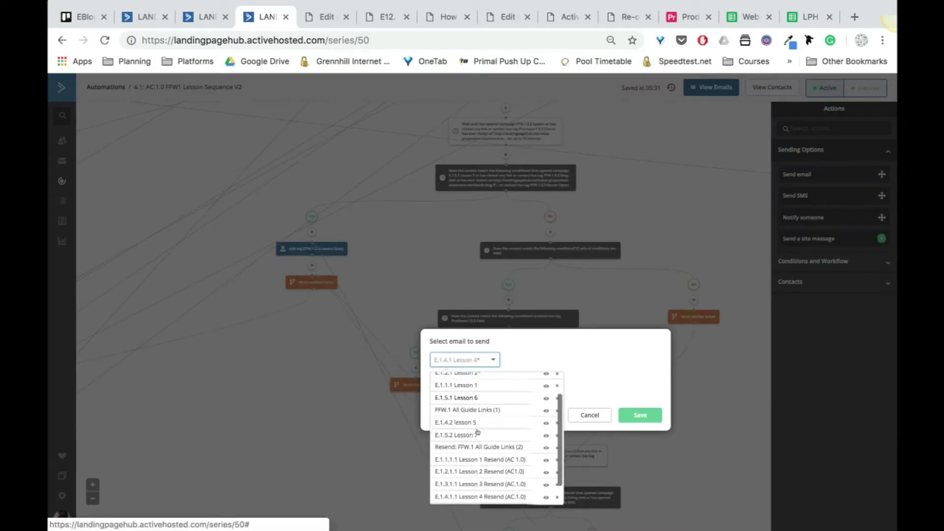
{"action": "scroll", "coordinate": [478, 432], "scroll_direction": "down", "scroll_amount": 3}
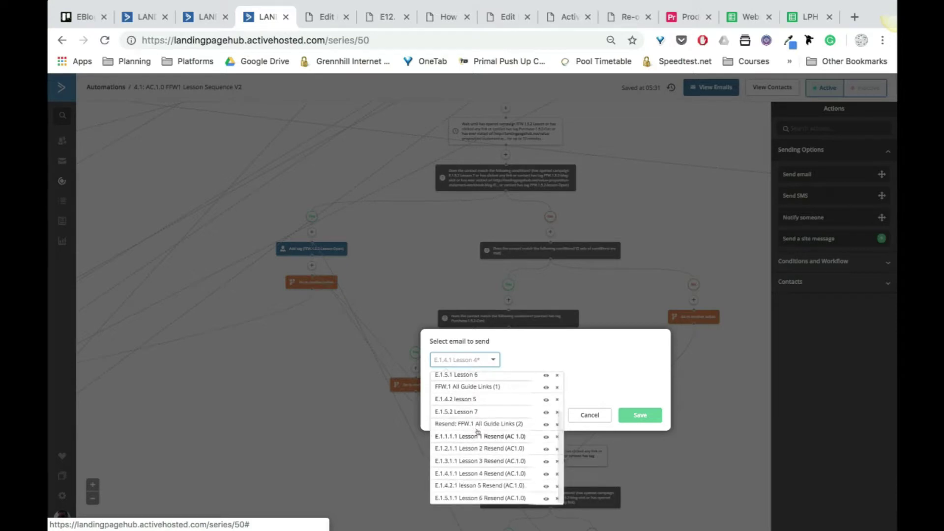
{"action": "left_click", "coordinate": [496, 499]}
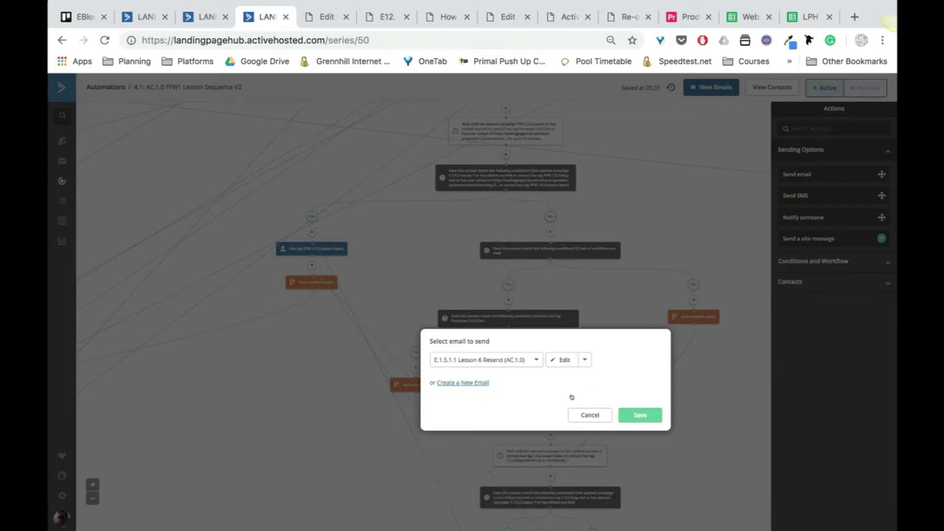
{"action": "left_click", "coordinate": [634, 417]}
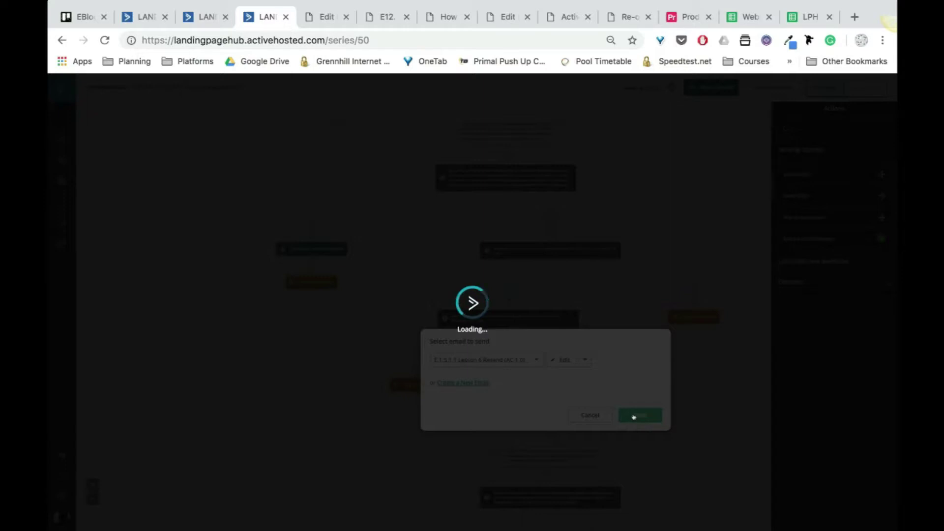
In the wait action below, set the opened and link-clicked conditions to "E.1.5.1.1 Lesson 6 Resend (AC.1.0)" and save the conditions.
{"action": "scroll", "coordinate": [634, 417], "scroll_direction": "down", "scroll_amount": 1}
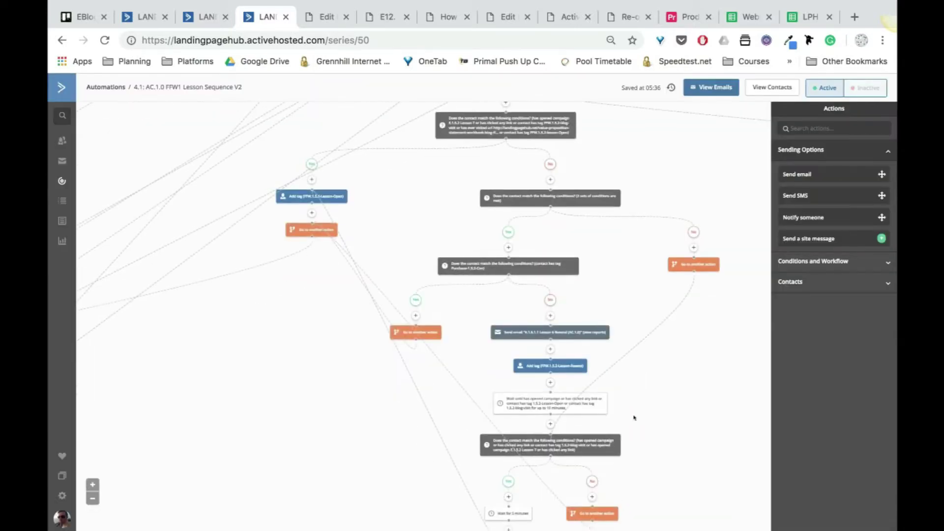
{"action": "left_click", "coordinate": [552, 401]}
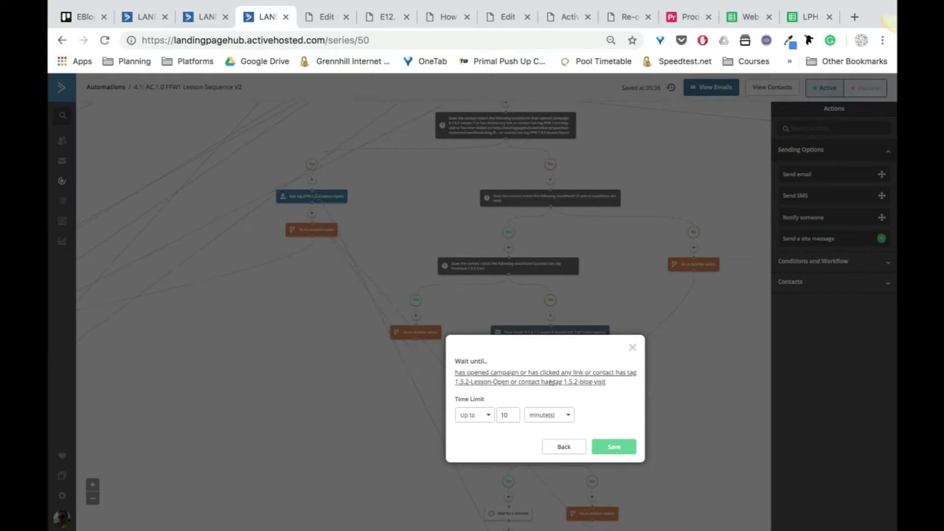
{"action": "left_click", "coordinate": [552, 383]}
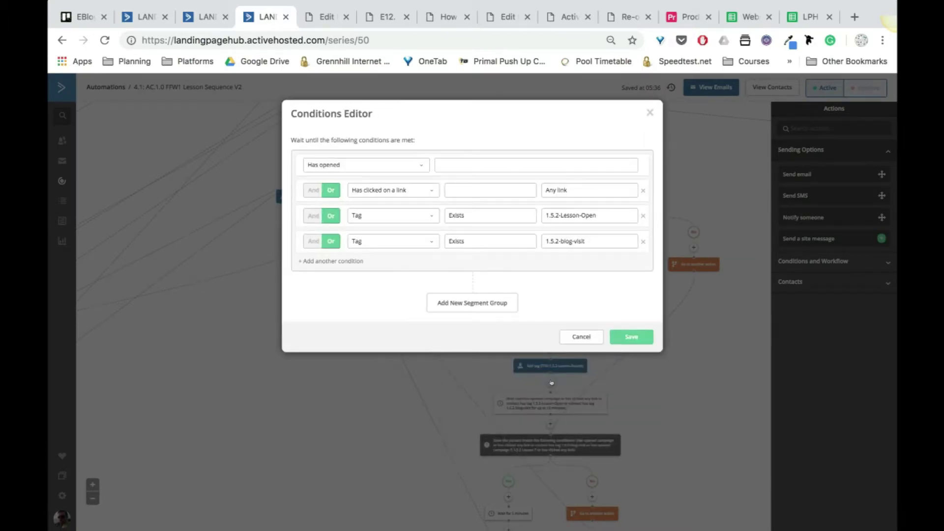
{"action": "left_click", "coordinate": [448, 162]}
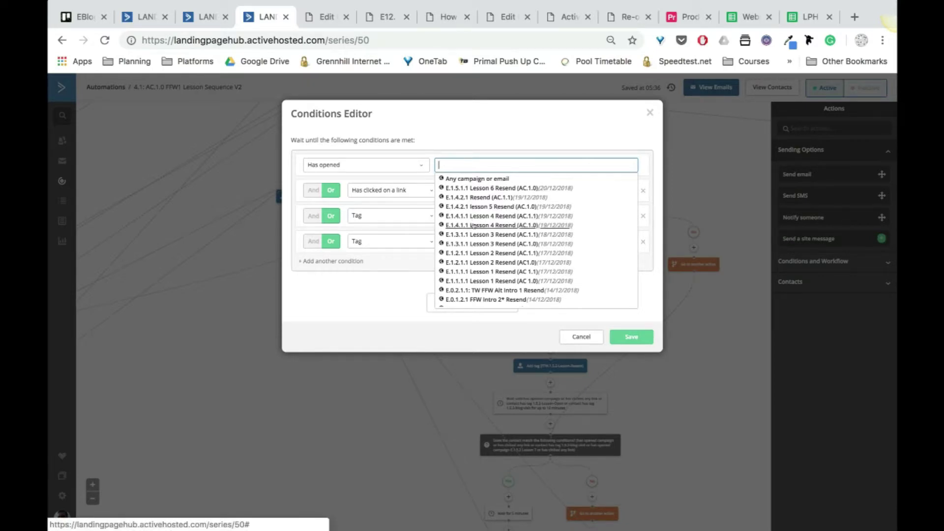
{"action": "left_click", "coordinate": [475, 187]}
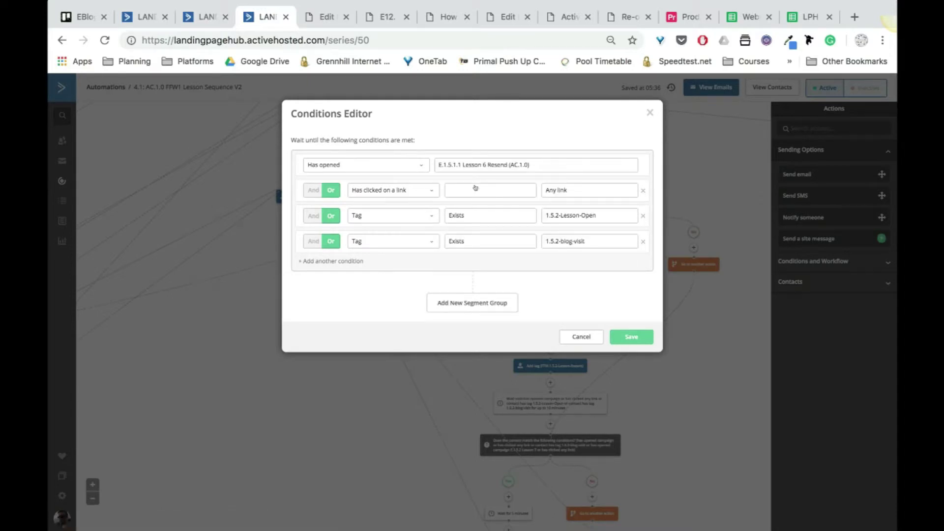
{"action": "left_click", "coordinate": [475, 188]}
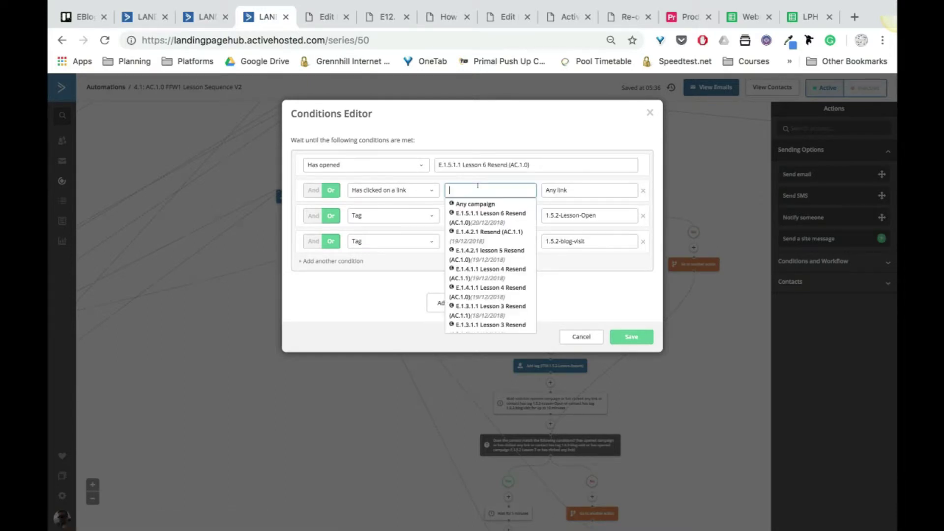
{"action": "left_click", "coordinate": [475, 214]}
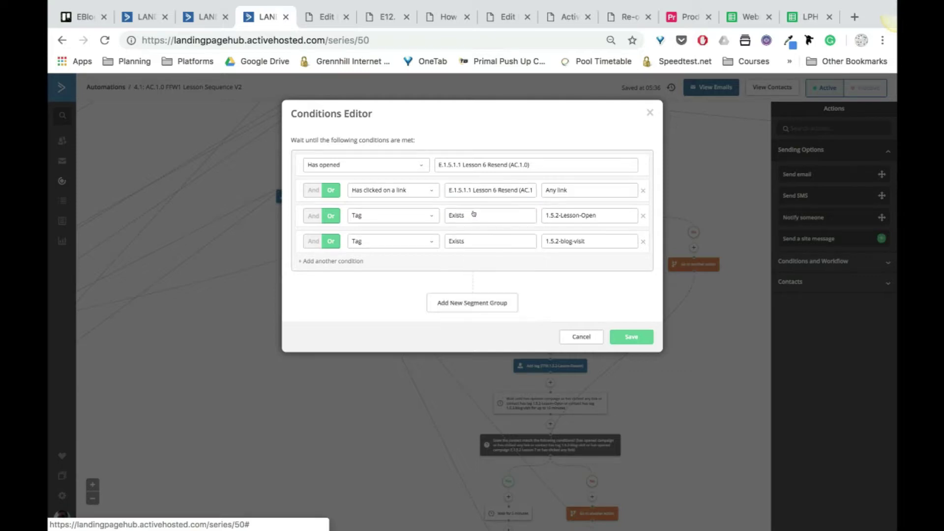
{"action": "left_click", "coordinate": [632, 337]}
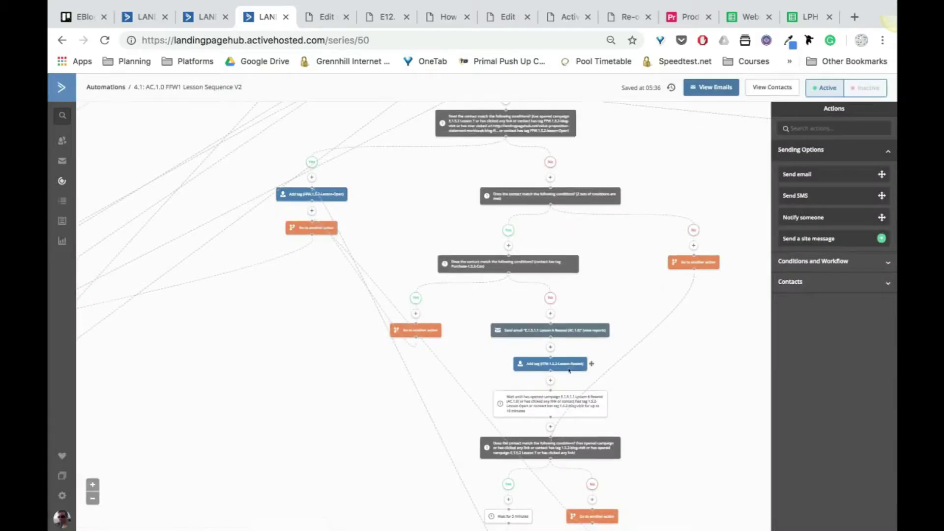
In the following if/else split, set the blank opened and link-clicked conditions to "E.1.5.1.1 Lesson 6 Resend (AC.1.0)" and confirm.
{"action": "scroll", "coordinate": [571, 371], "scroll_direction": "down", "scroll_amount": 3}
{"action": "mouse_move", "coordinate": [626, 344]}
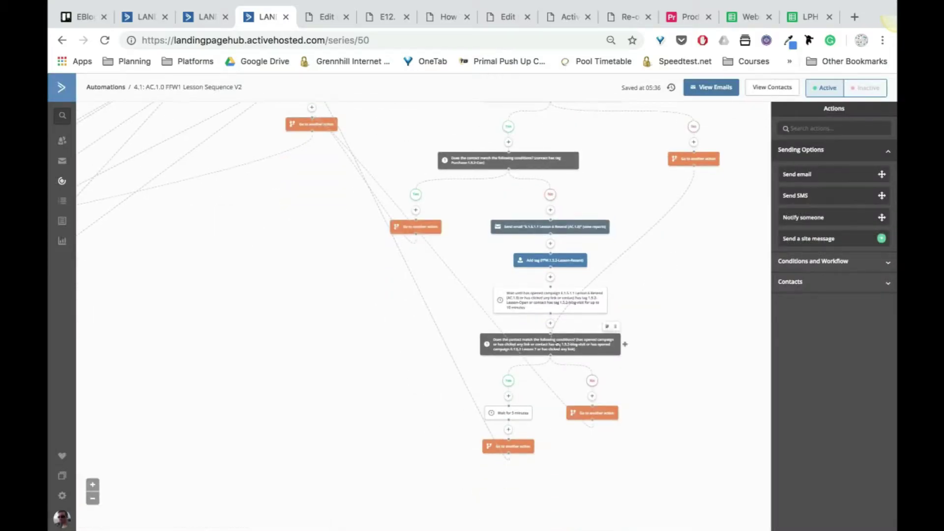
{"action": "left_click", "coordinate": [558, 344]}
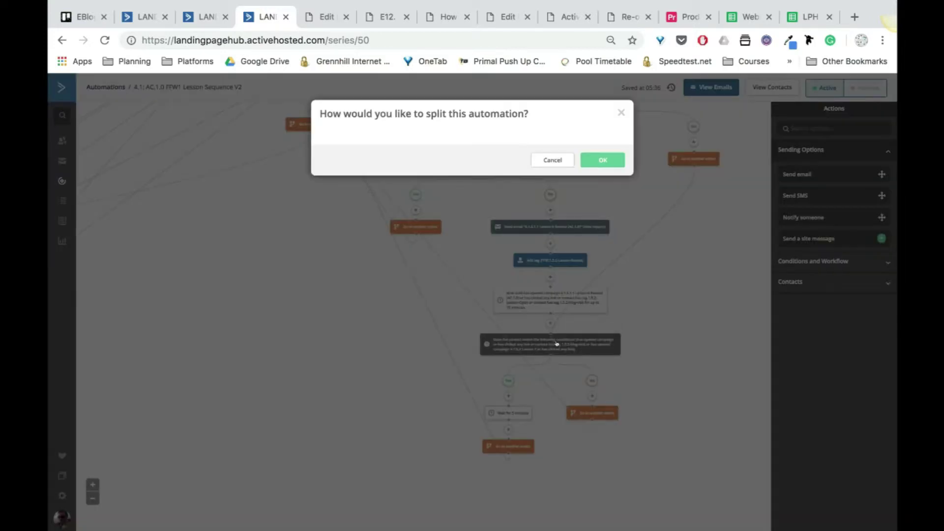
{"action": "left_click", "coordinate": [462, 156]}
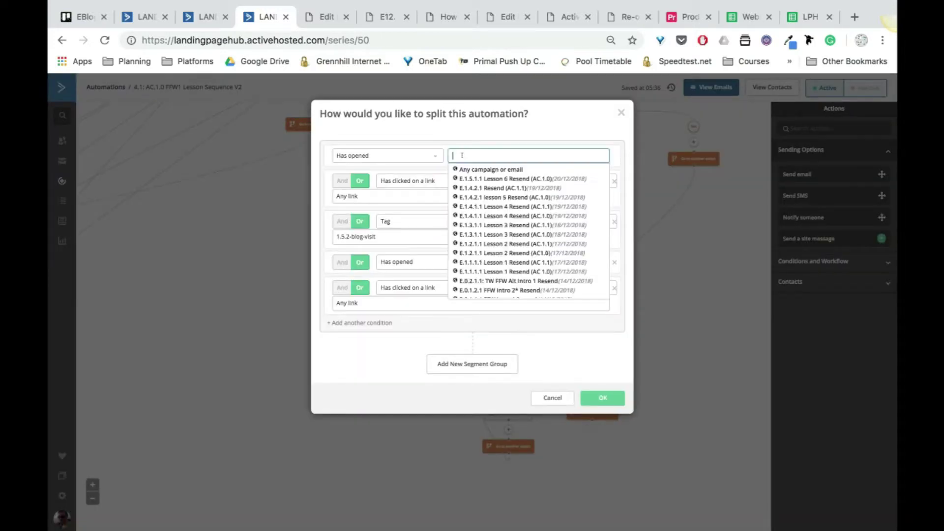
{"action": "left_click", "coordinate": [475, 178]}
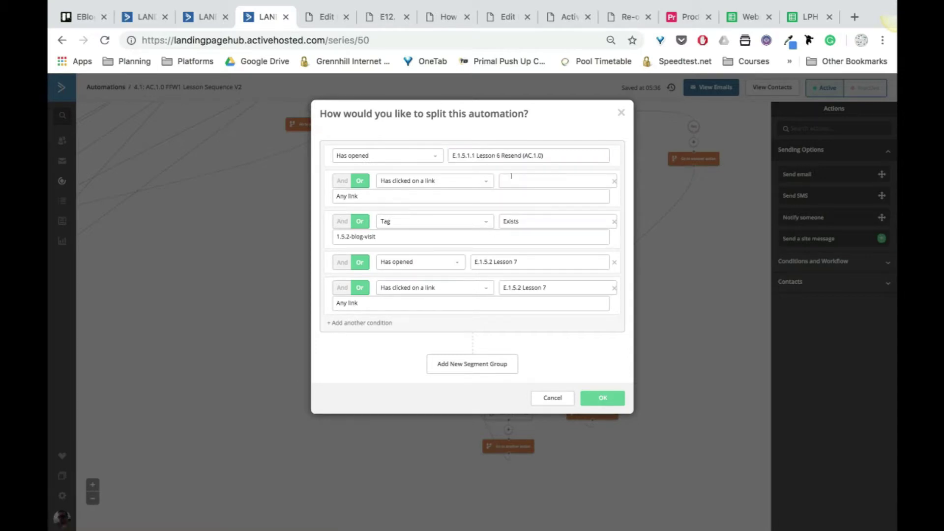
{"action": "left_click", "coordinate": [511, 175]}
{"action": "left_click", "coordinate": [513, 202]}
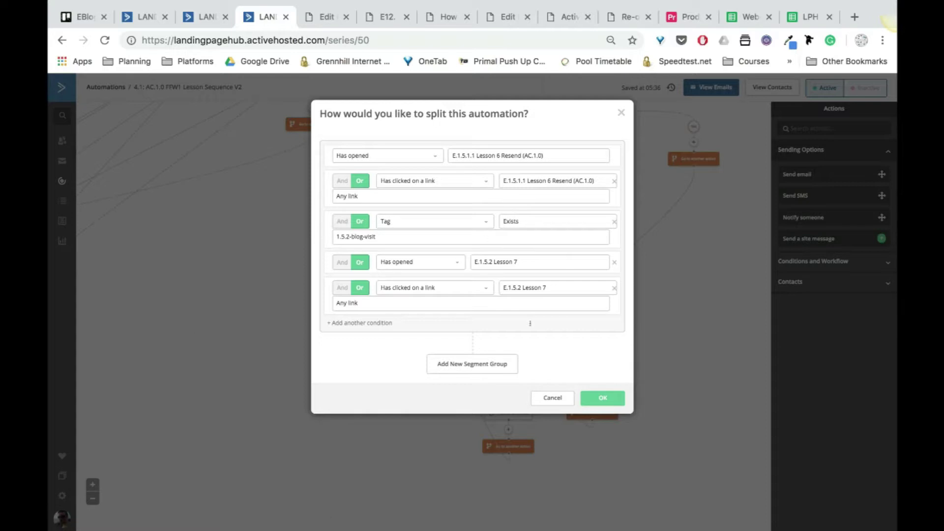
{"action": "left_click", "coordinate": [586, 398]}
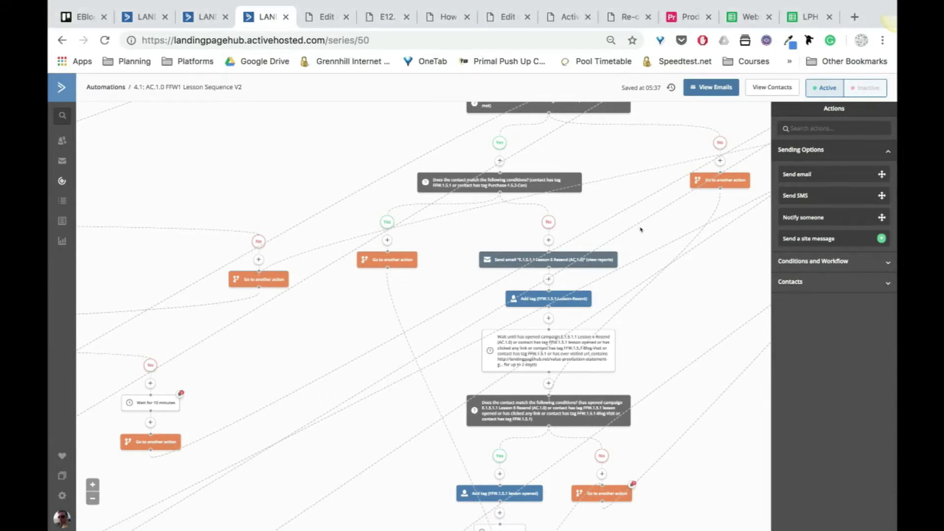
Save the "E.1.5.1.1 Lesson 6 Resend (AC.1.0)" email from its send action as a template, and save and exit the template editor.
{"action": "scroll", "coordinate": [590, 245], "scroll_direction": "down", "scroll_amount": 1}
{"action": "mouse_move", "coordinate": [559, 256]}
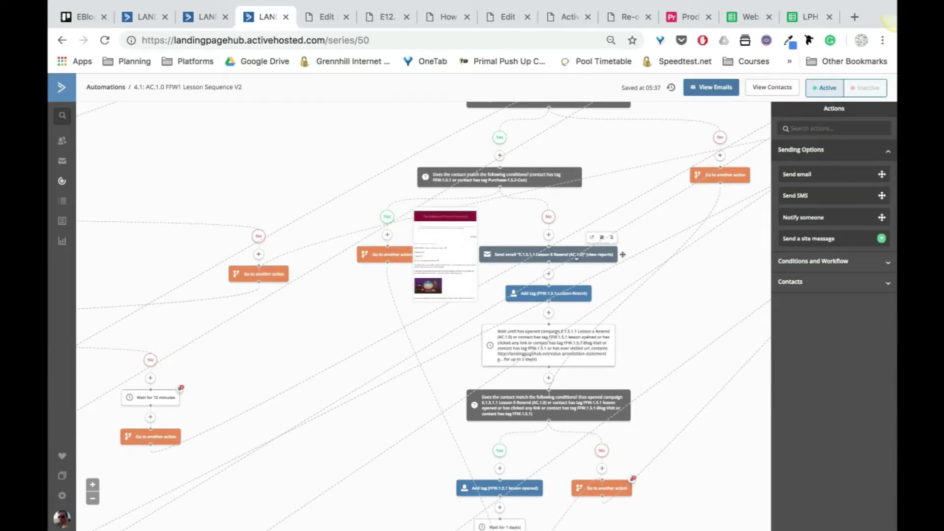
{"action": "left_click", "coordinate": [577, 258]}
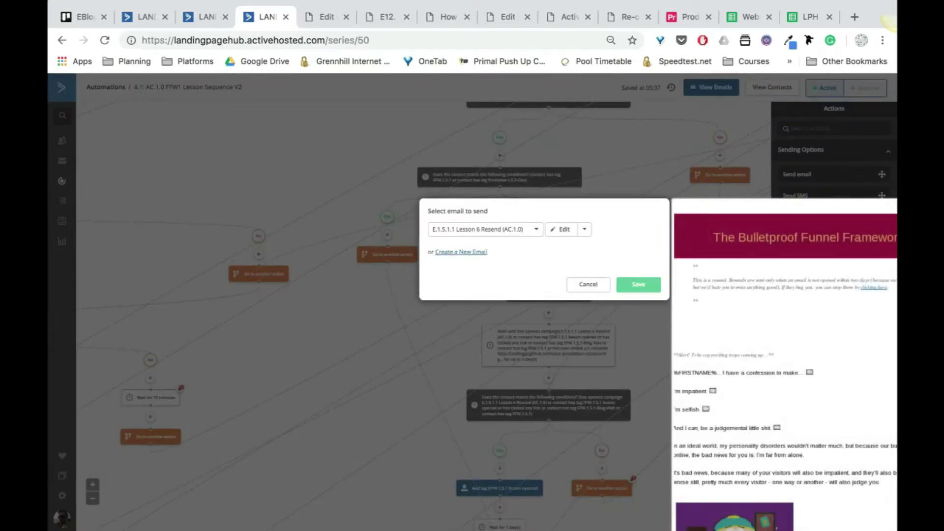
{"action": "left_click", "coordinate": [580, 230]}
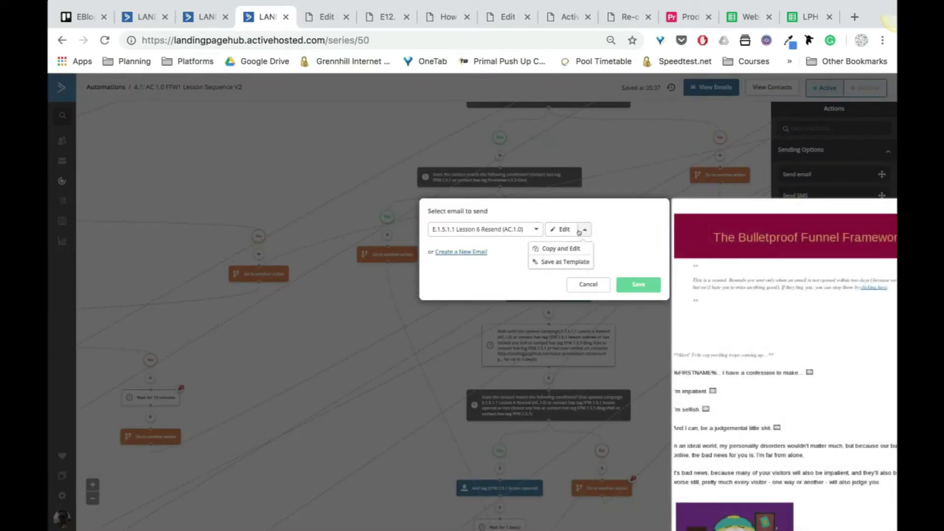
{"action": "left_click", "coordinate": [559, 262]}
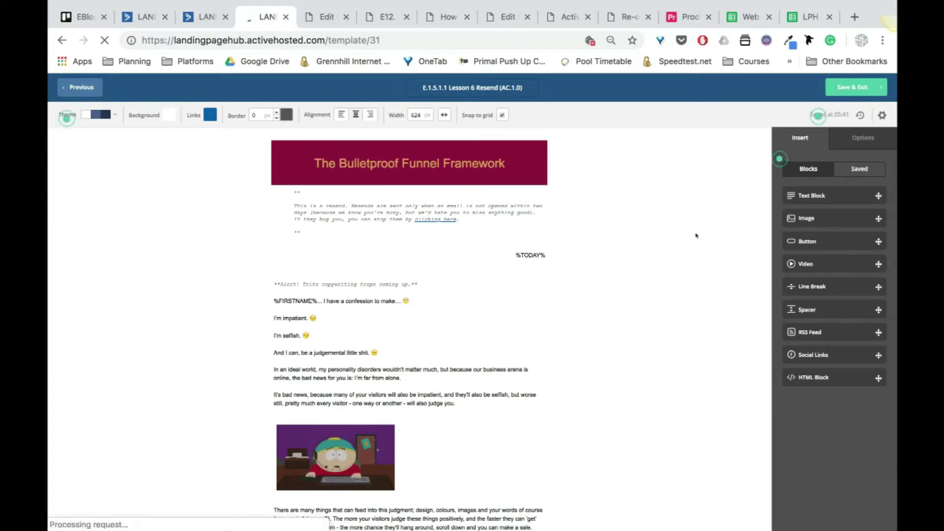
{"action": "left_click", "coordinate": [837, 89]}
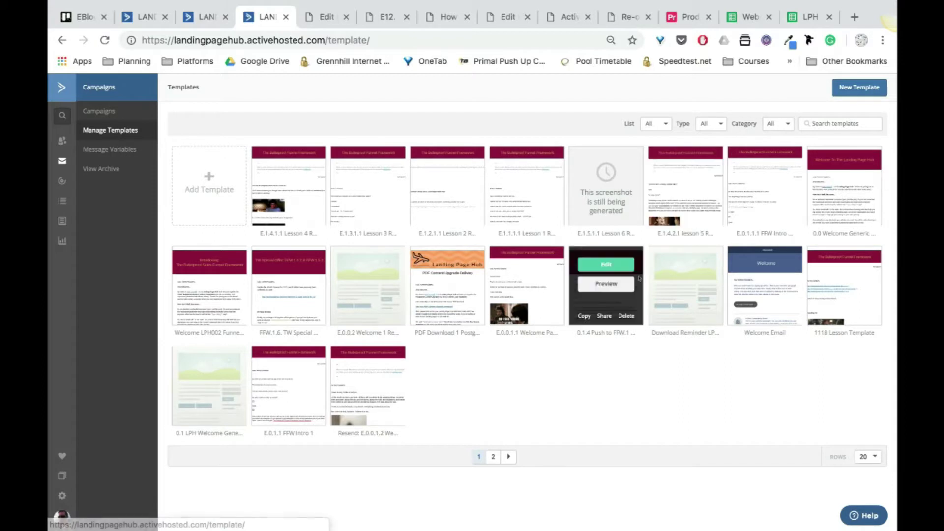
{"action": "mouse_move", "coordinate": [610, 211]}
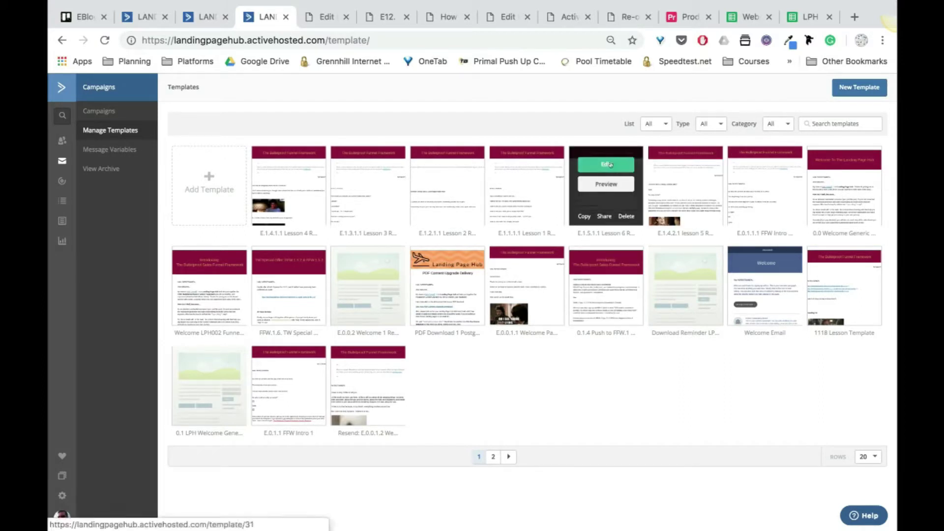
Identify "4.2: AC.1.1 FFW.1 Lessons Resend (After)" in the automations list, and switch to that automation's open workflow.
{"action": "key", "text": "ctrl+2"}
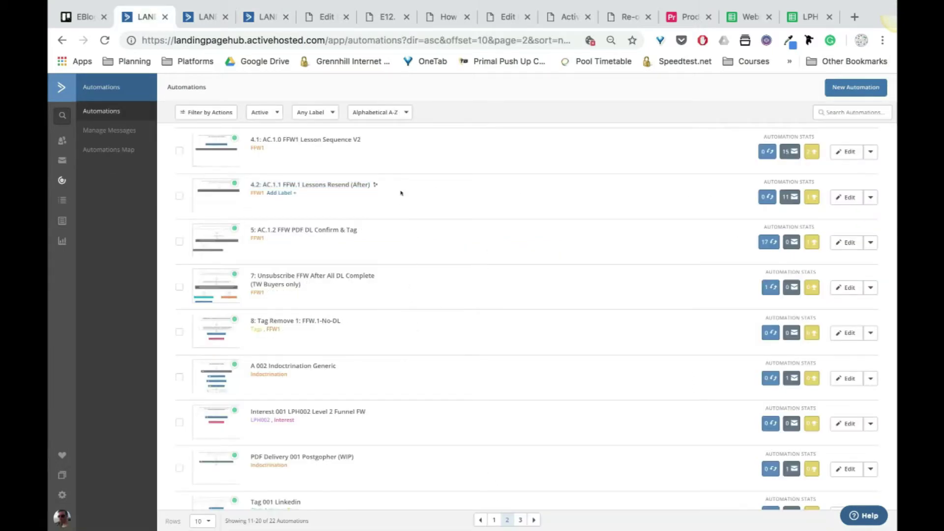
{"action": "left_click", "coordinate": [368, 181]}
{"action": "left_click_drag", "start_coordinate": [370, 184], "coordinate": [251, 185]}
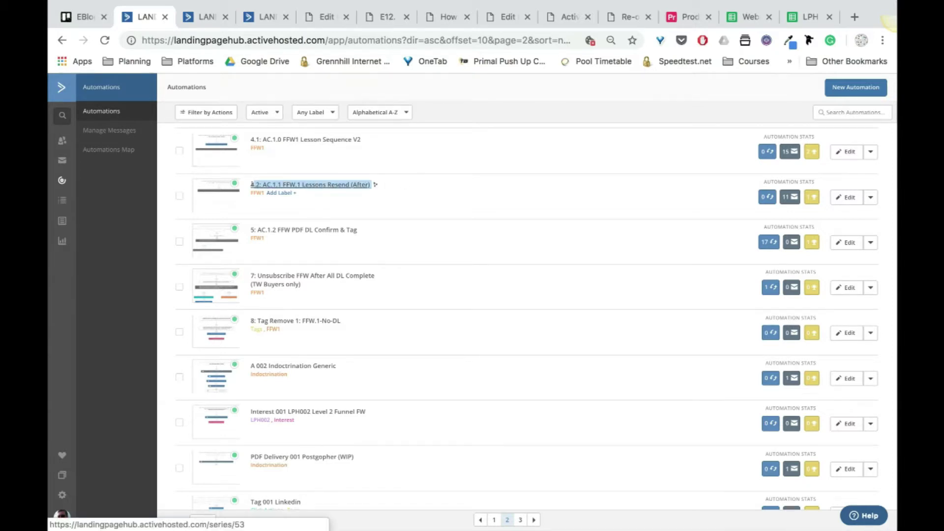
{"action": "left_click", "coordinate": [259, 16]}
{"action": "left_click", "coordinate": [209, 17]}
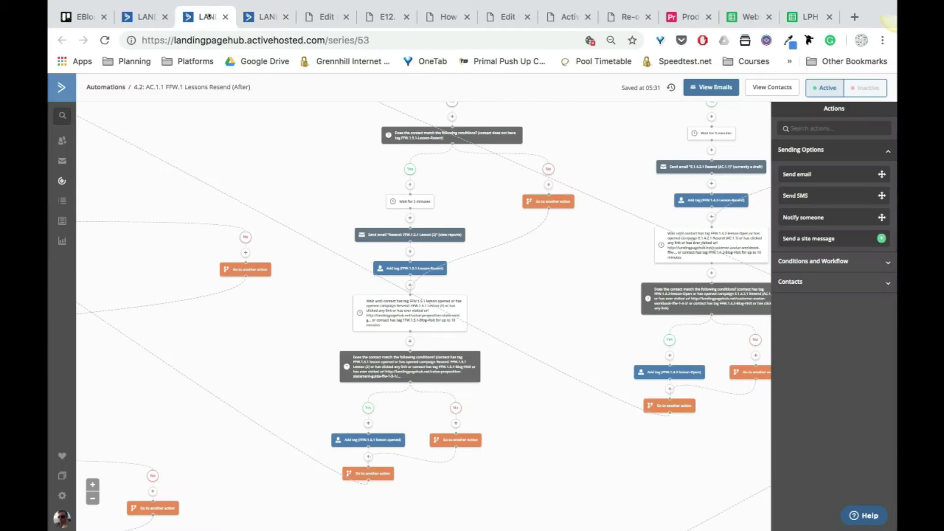
{"action": "left_click_drag", "start_coordinate": [184, 86], "coordinate": [278, 87]}
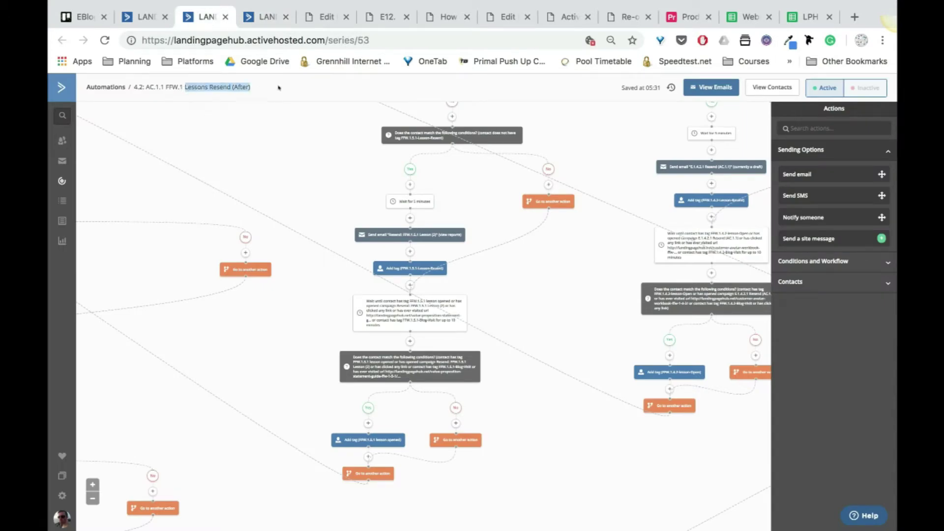
{"action": "left_click_drag", "start_coordinate": [146, 86], "coordinate": [163, 87]}
{"action": "left_click", "coordinate": [163, 87]}
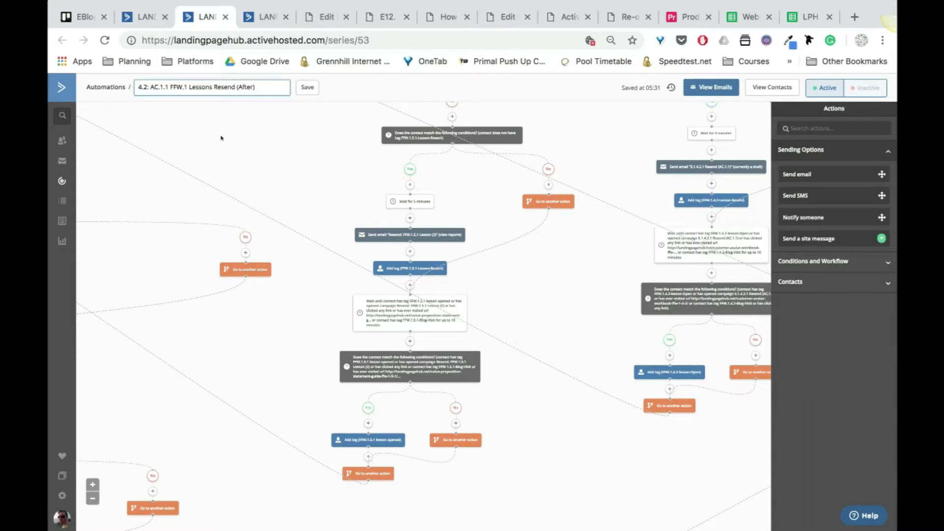
{"action": "left_click", "coordinate": [306, 86]}
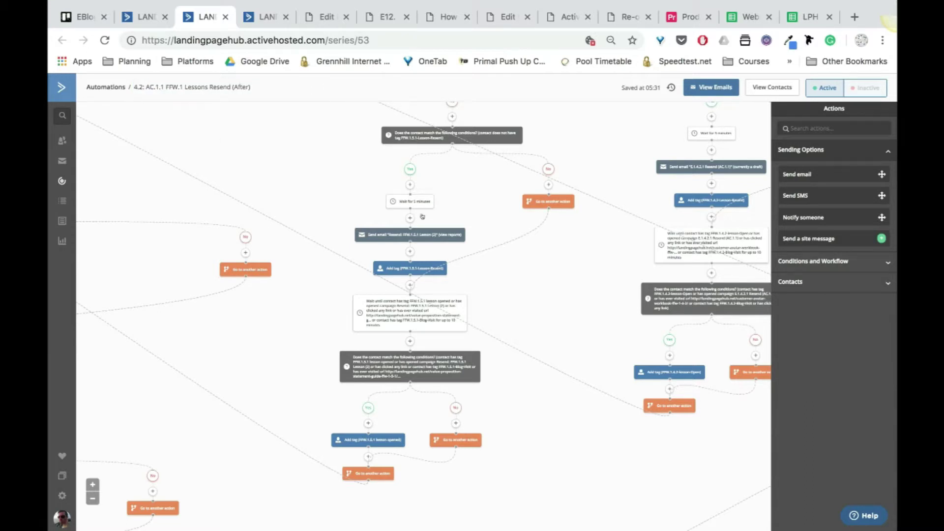
From the "Resend: FFW.1.5.1 Lesson (2)" send action, create a new email named "E.1.5.1.1 Lesson 6 Resend (AC.1.1)".
{"action": "scroll", "coordinate": [497, 315], "scroll_direction": "up", "scroll_amount": 1}
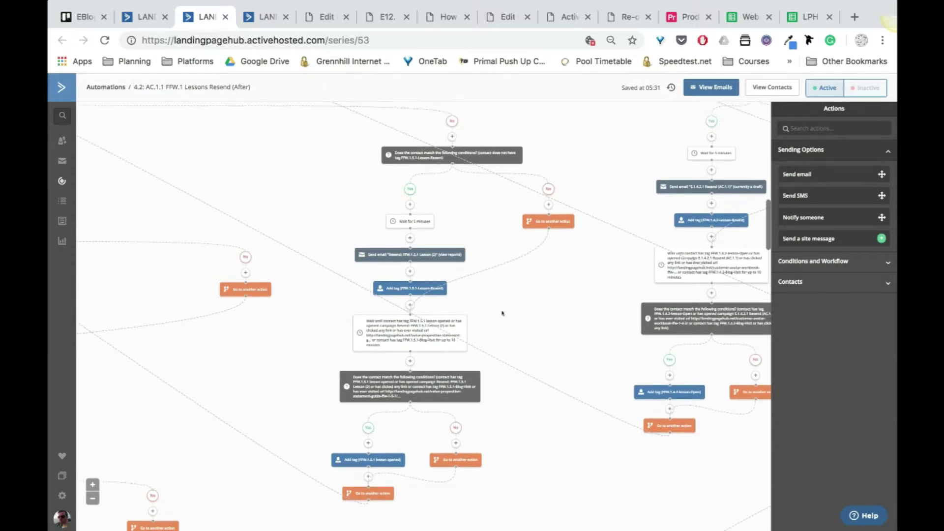
{"action": "mouse_move", "coordinate": [413, 257]}
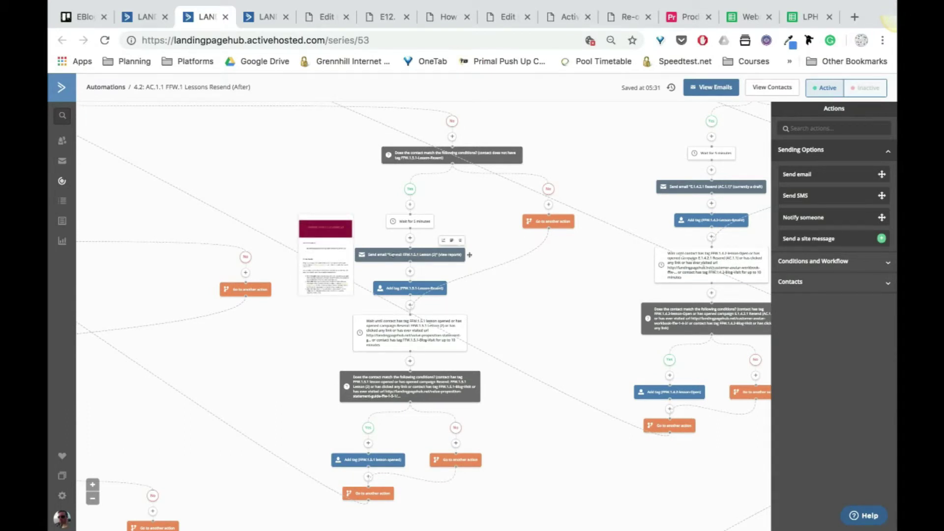
{"action": "left_click", "coordinate": [393, 254]}
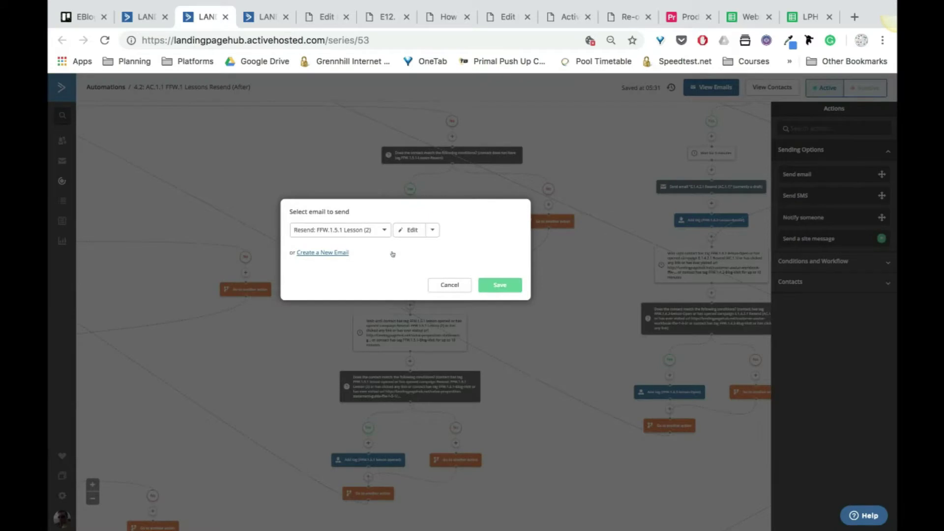
{"action": "mouse_move", "coordinate": [332, 253]}
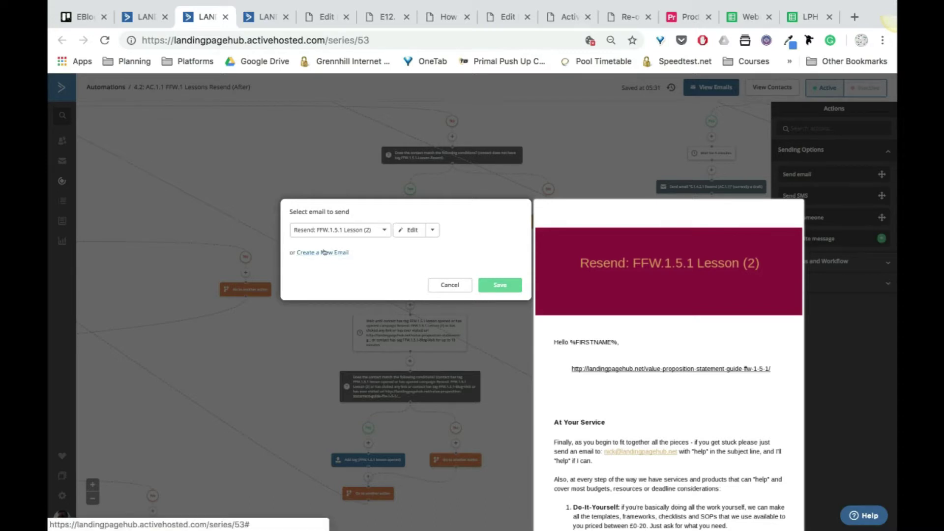
{"action": "left_click", "coordinate": [325, 253]}
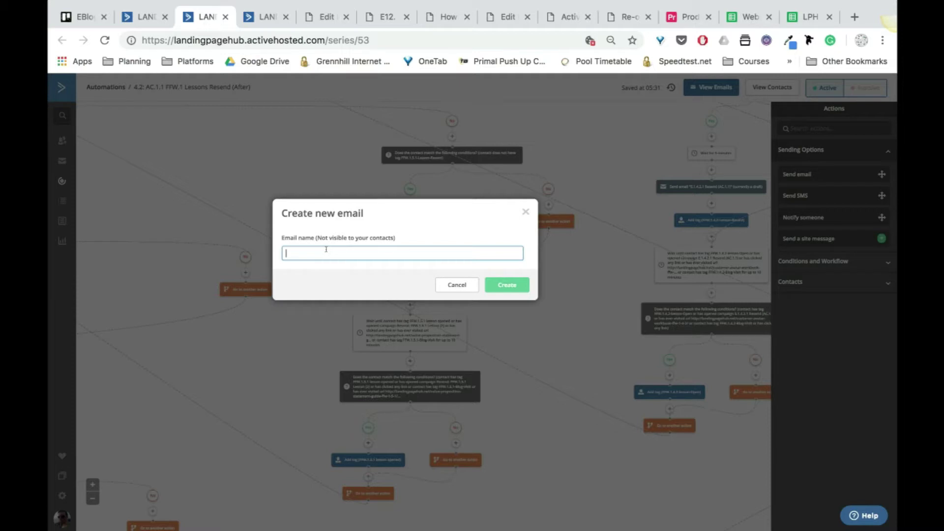
{"action": "type", "text": "E.1"}
{"action": "type", "text": "1.1 Lesson 6 Resend (AC.1.1"}
{"action": "left_click_drag", "start_coordinate": [377, 253], "coordinate": [355, 251]}
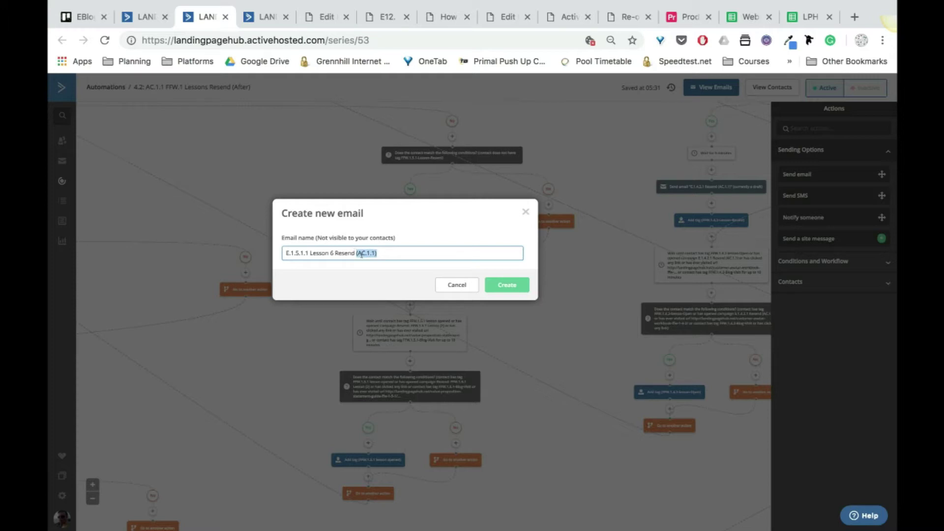
{"action": "left_click", "coordinate": [499, 286]}
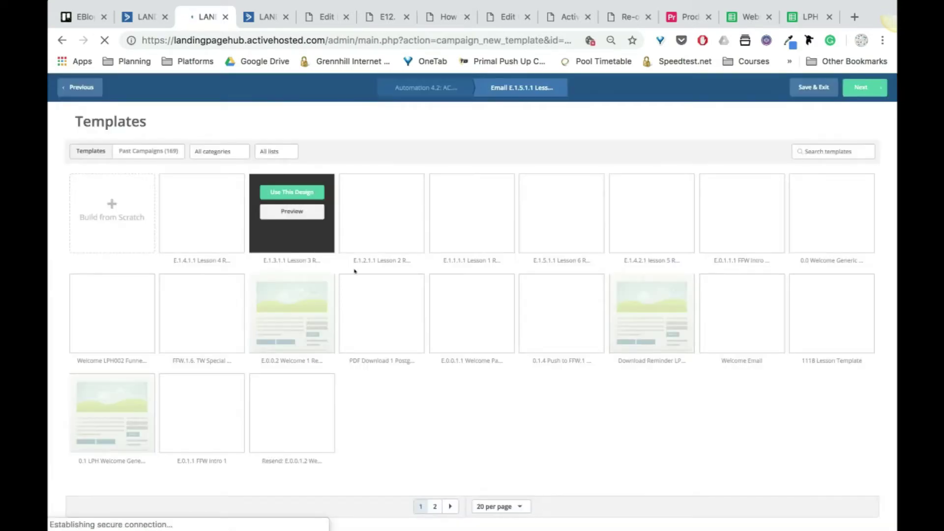
Use the saved E.1.5.1.1 Lesson 6 resend template as the new email's design.
{"action": "mouse_move", "coordinate": [377, 313]}
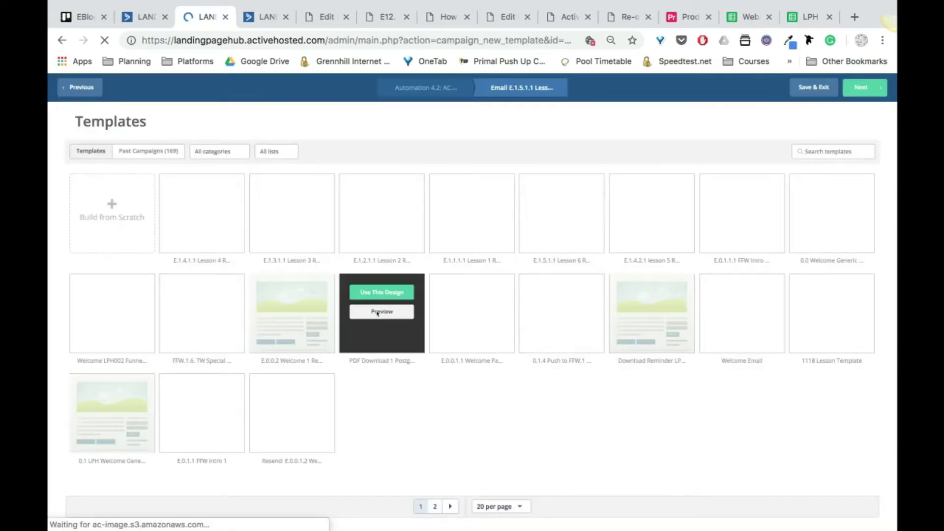
{"action": "mouse_move", "coordinate": [566, 244]}
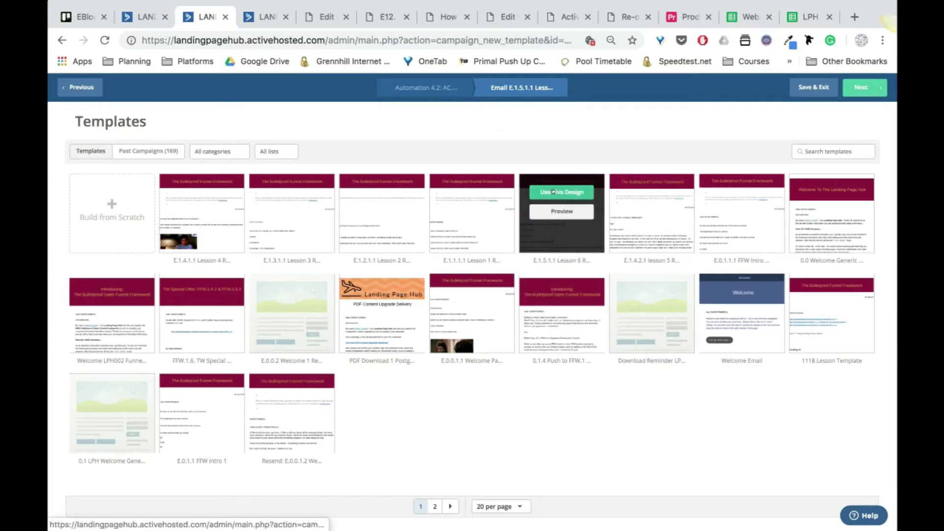
{"action": "left_click", "coordinate": [553, 192]}
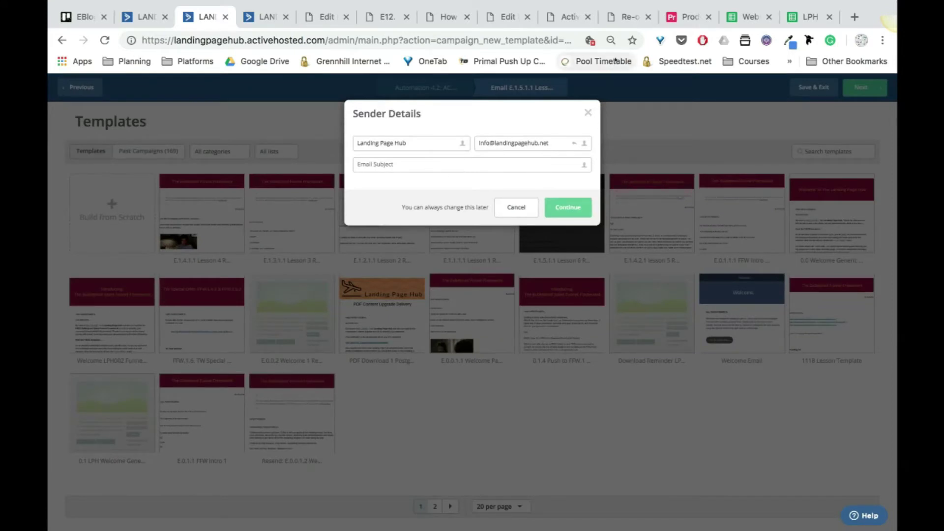
In Airtable's Email Content table, copy the E.1.5.1 subject line "Creating simple, clear messaging that quickly connects and effectively converts...".
{"action": "left_click", "coordinate": [678, 19]}
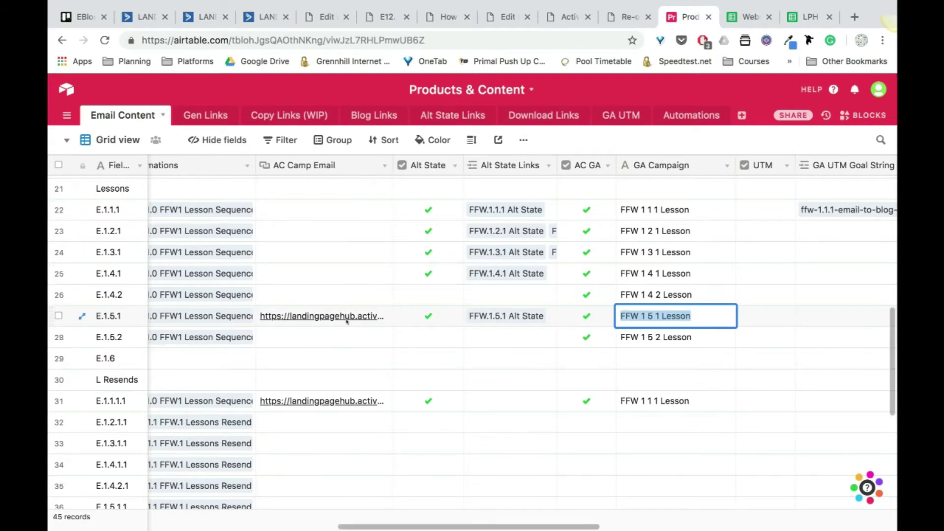
{"action": "scroll", "coordinate": [347, 321], "scroll_direction": "left", "scroll_amount": 15}
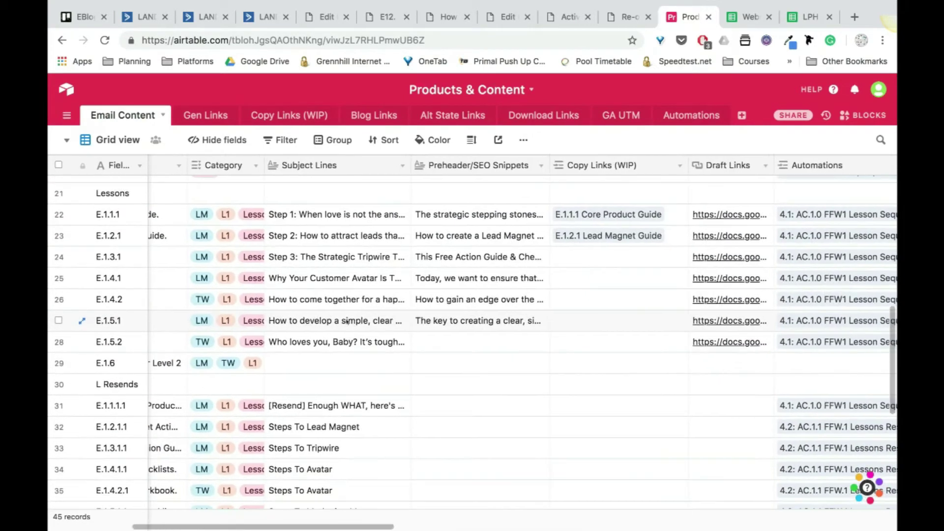
{"action": "scroll", "coordinate": [346, 320], "scroll_direction": "left", "scroll_amount": 3}
{"action": "left_click", "coordinate": [346, 323]}
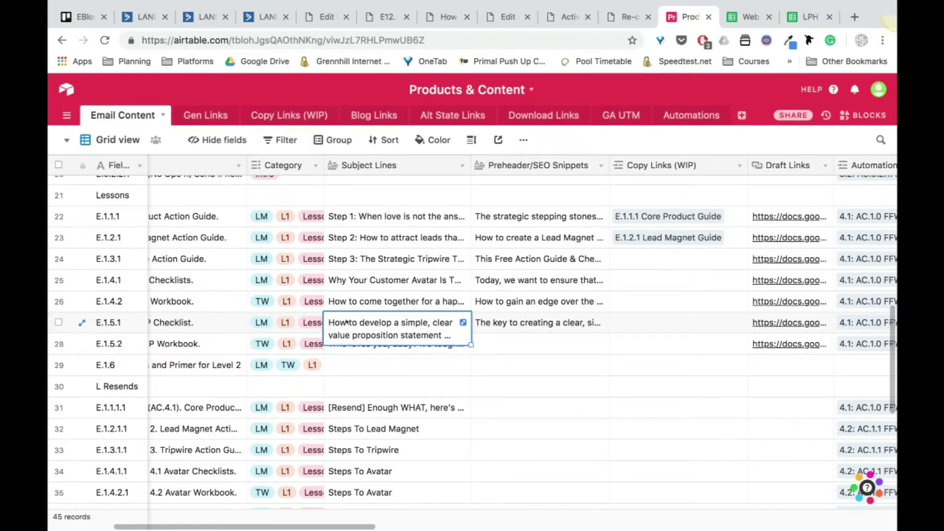
{"action": "scroll", "coordinate": [347, 322], "scroll_direction": "down", "scroll_amount": 5}
{"action": "scroll", "coordinate": [347, 322], "scroll_direction": "up", "scroll_amount": 8}
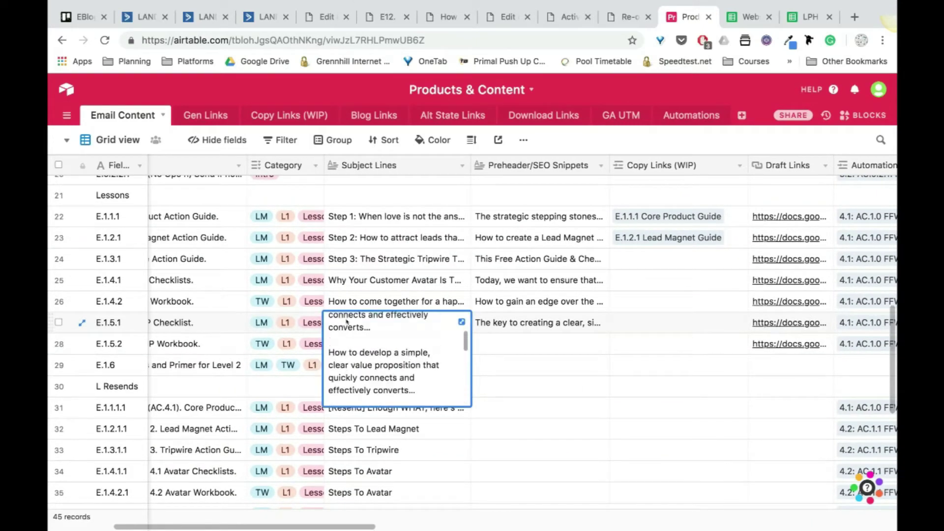
{"action": "scroll", "coordinate": [347, 322], "scroll_direction": "down", "scroll_amount": 5}
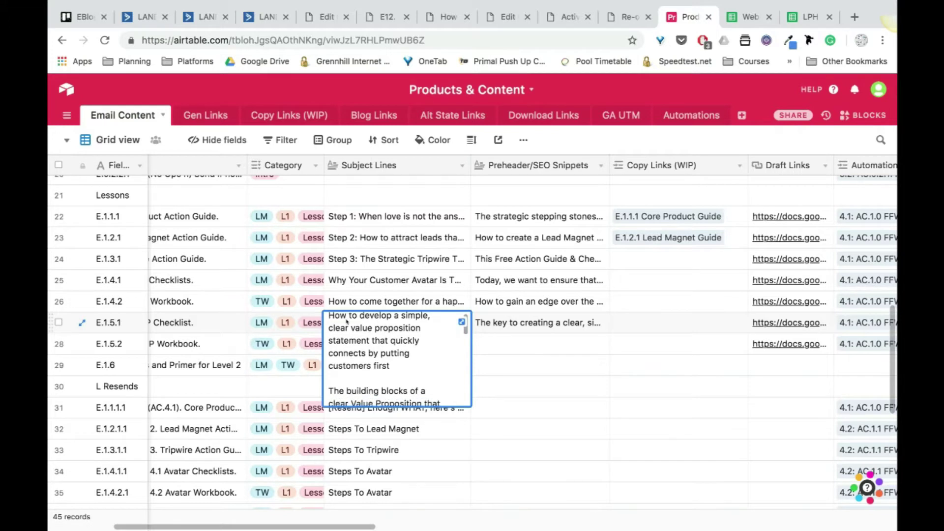
{"action": "scroll", "coordinate": [347, 322], "scroll_direction": "down", "scroll_amount": 1}
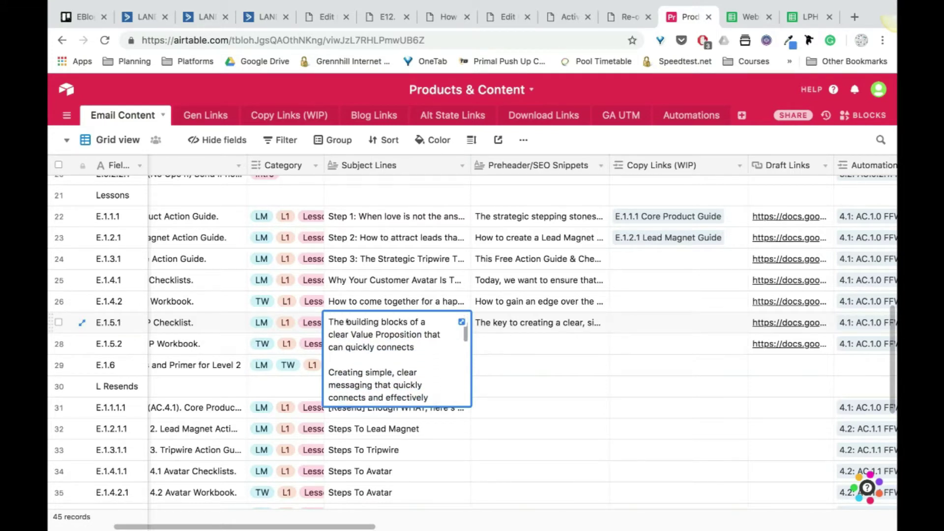
{"action": "scroll", "coordinate": [347, 322], "scroll_direction": "down", "scroll_amount": 3}
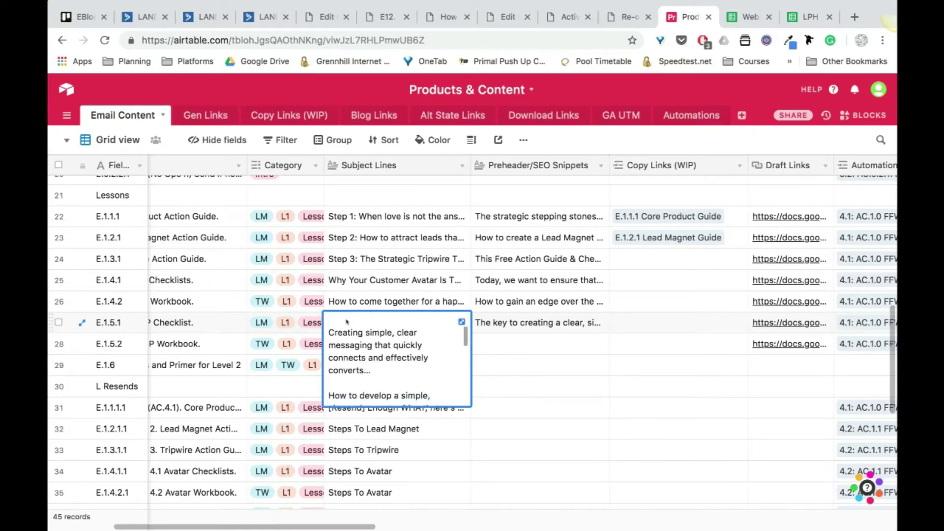
{"action": "left_click_drag", "start_coordinate": [370, 370], "coordinate": [326, 332]}
{"action": "key", "text": "ctrl+c"}
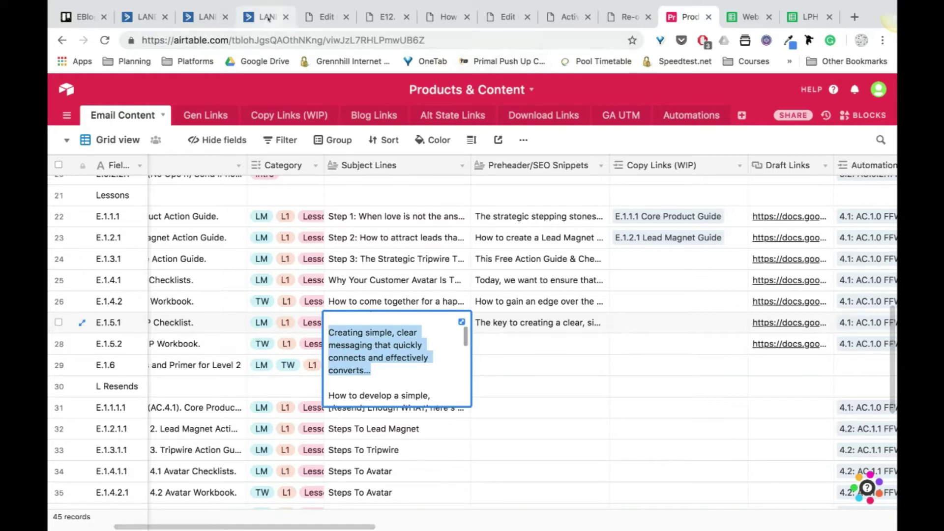
Back in ActiveCampaign, set the email subject to "[Resend] Creating simple, clear messaging that quickly connects and effectively converts..." and continue.
{"action": "left_click", "coordinate": [268, 18]}
{"action": "left_click", "coordinate": [209, 17]}
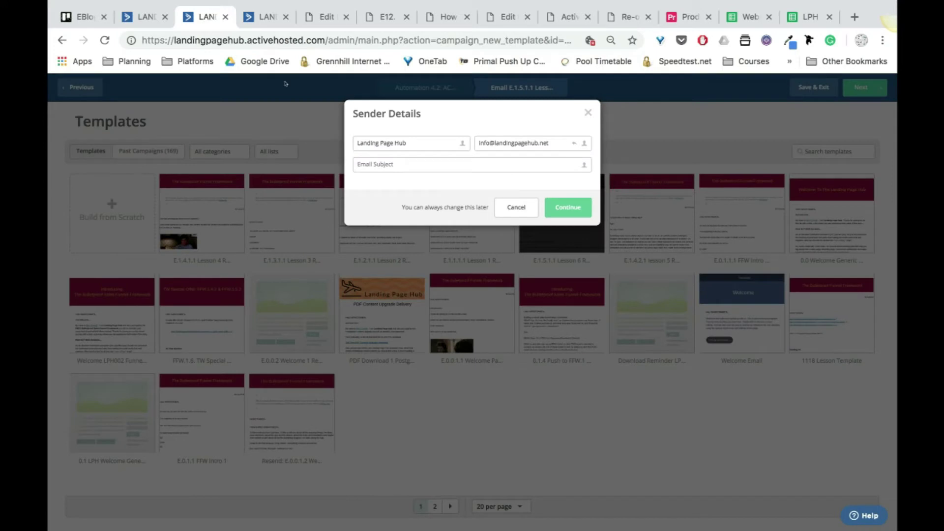
{"action": "left_click", "coordinate": [382, 163]}
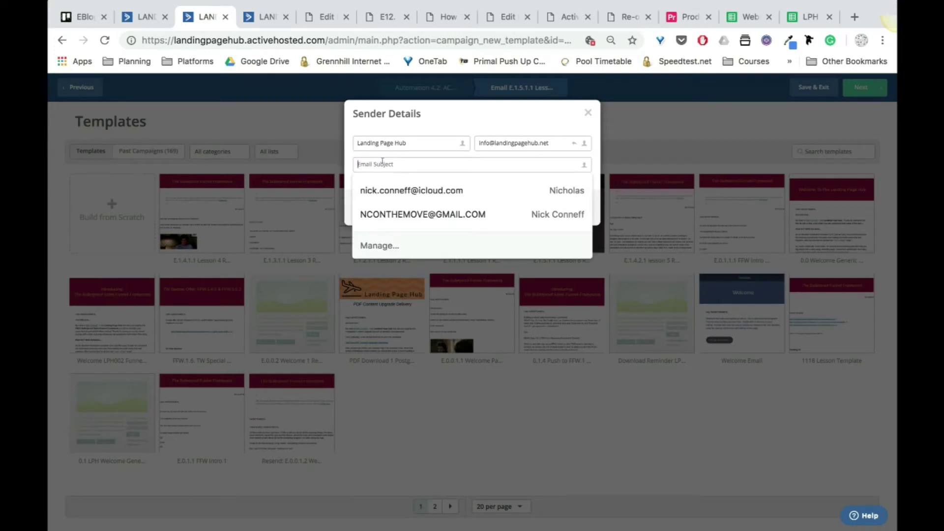
{"action": "type", "text": "[Rese"}
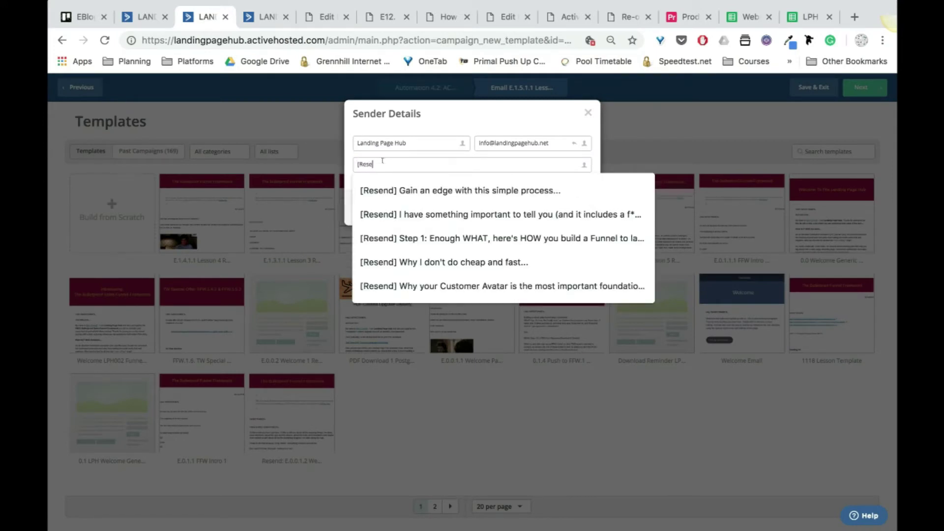
{"action": "type", "text": "nd]"}
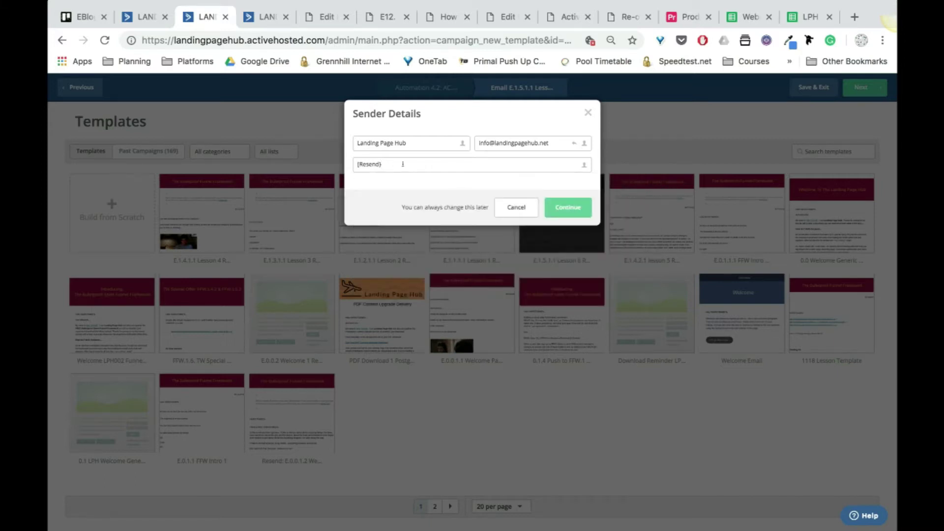
{"action": "key", "text": "BackSpace"}
{"action": "type", "text": "]"}
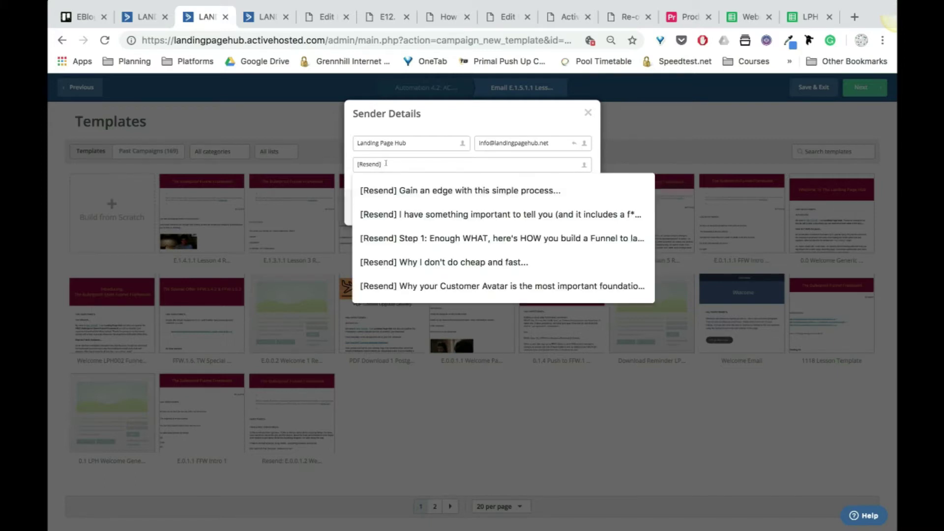
{"action": "triple_click", "coordinate": [359, 165]}
{"action": "left_click", "coordinate": [398, 160]}
{"action": "key", "text": "ctrl+v"}
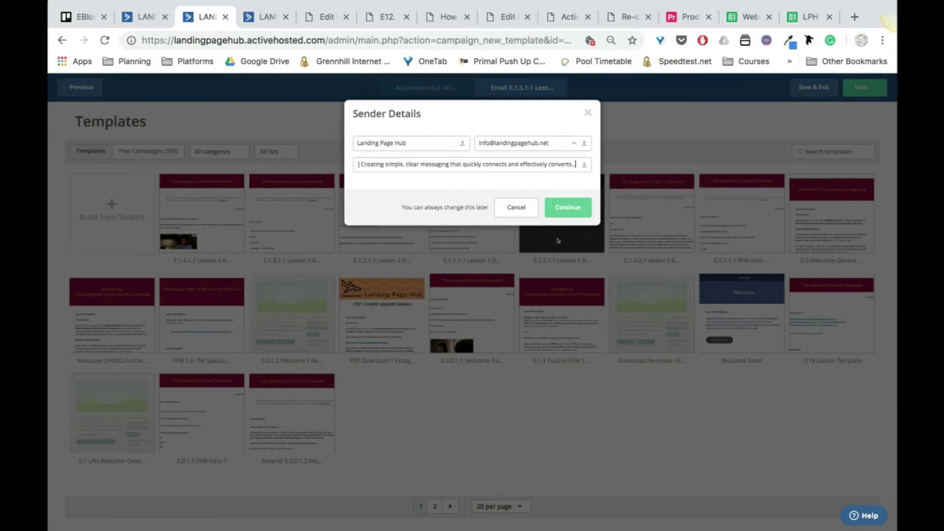
{"action": "left_click", "coordinate": [566, 211]}
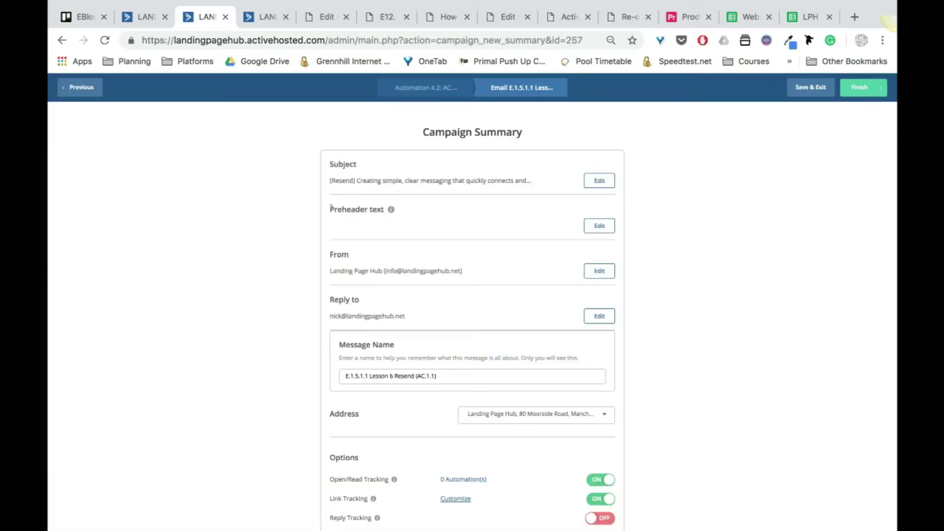
In Airtable, copy the Preheader/SEO Snippets text of record E.1.5.1 for the email's empty preheader.
{"action": "left_click_drag", "start_coordinate": [331, 207], "coordinate": [381, 207]}
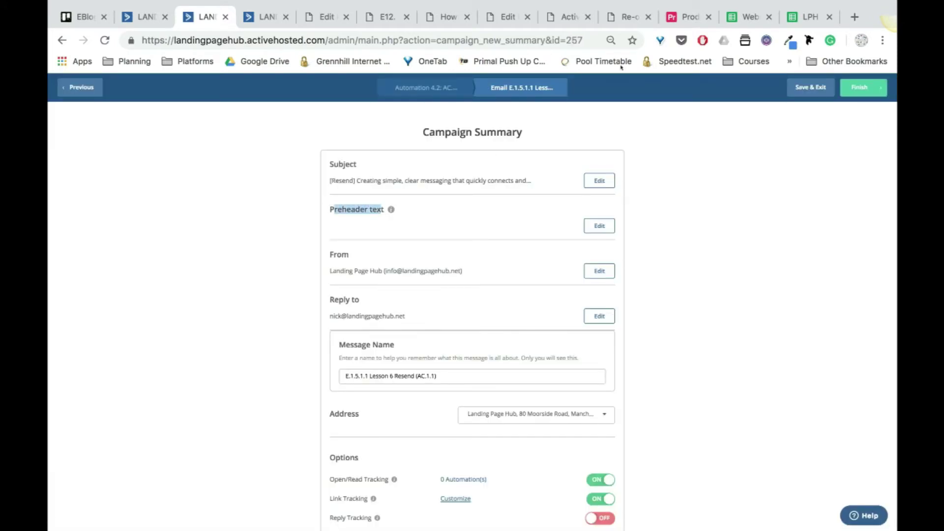
{"action": "left_click", "coordinate": [686, 17]}
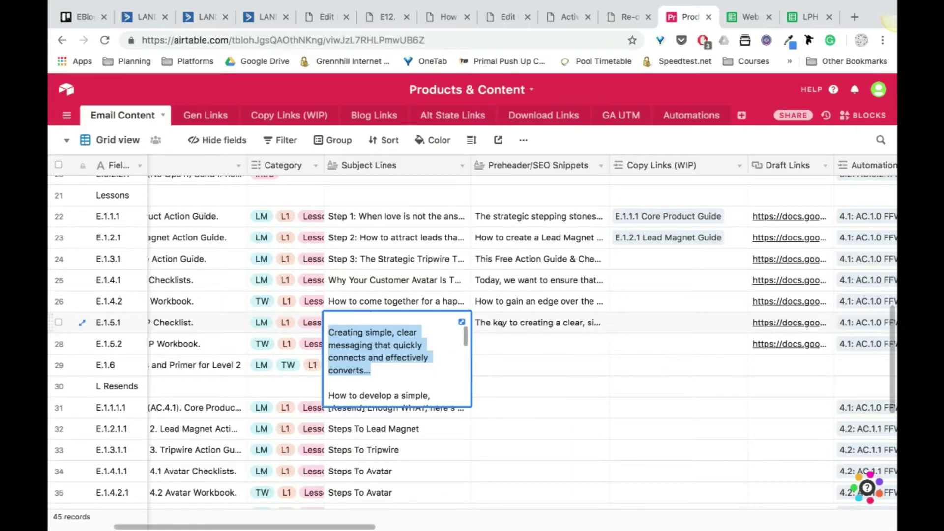
{"action": "double_click", "coordinate": [509, 325]}
{"action": "key", "text": "ctrl+a"}
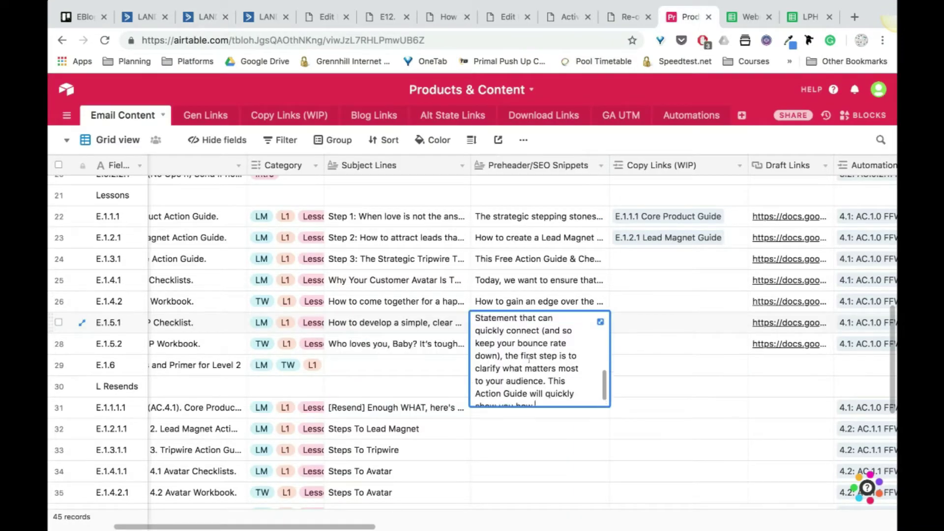
{"action": "key", "text": "ctrl+v"}
{"action": "key", "text": "ctrl+a"}
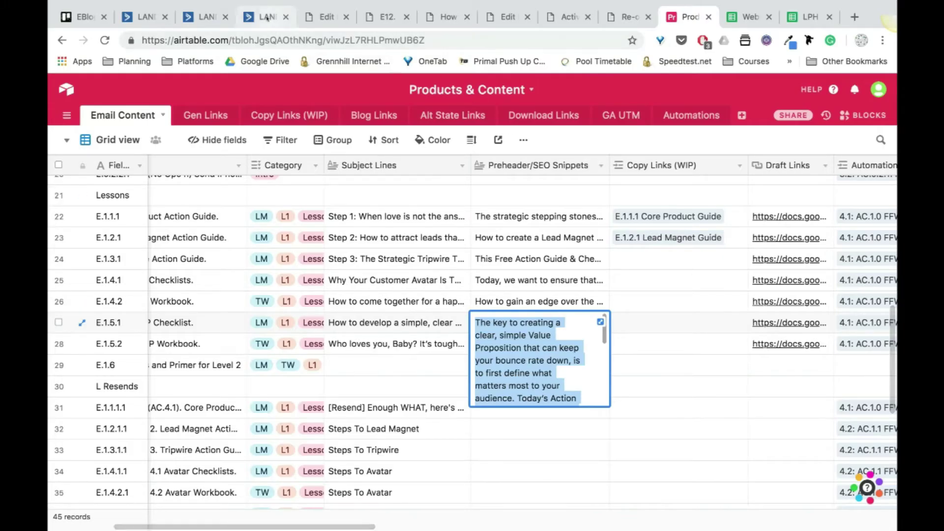
Back in ActiveCampaign's campaign summary, edit the preheader text and paste the copied snippet starting "The key to creating a clear, simple Value Proposition".
{"action": "left_click", "coordinate": [269, 18]}
{"action": "left_click", "coordinate": [207, 18]}
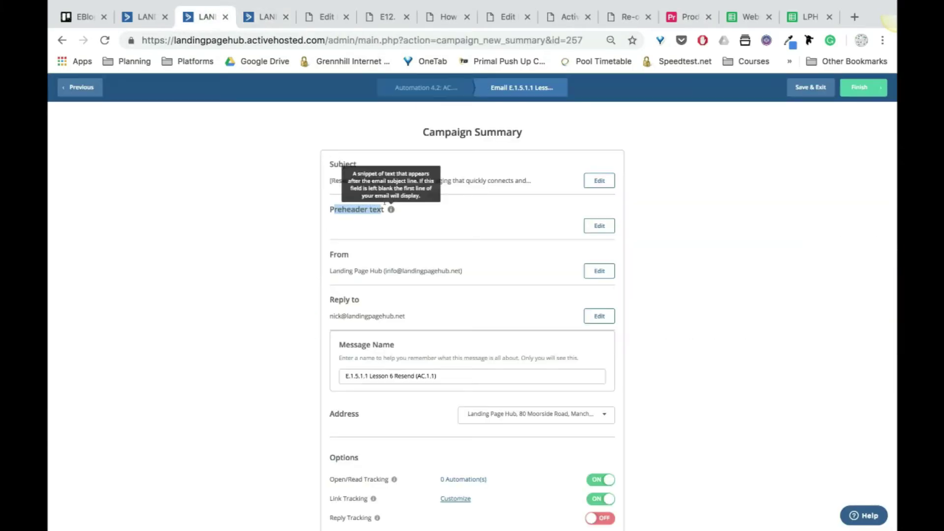
{"action": "left_click", "coordinate": [596, 226]}
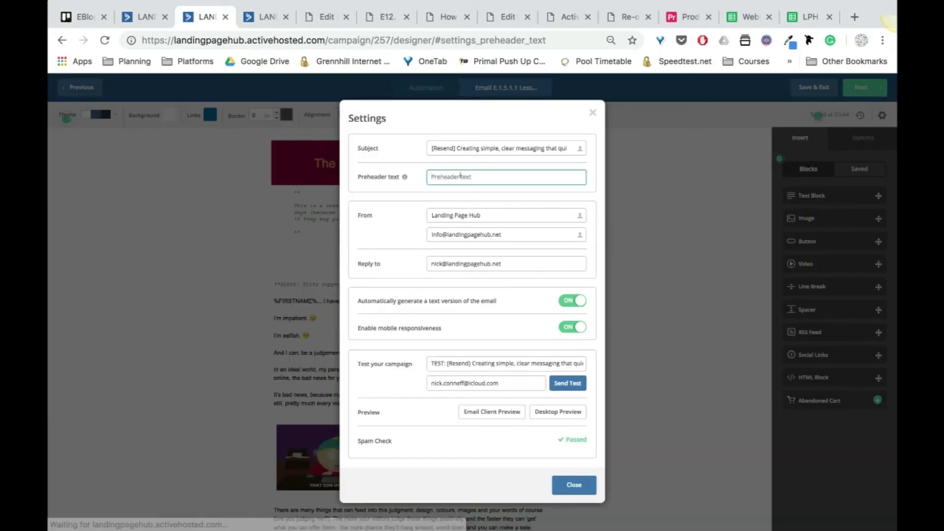
{"action": "key", "text": "ctrl+v"}
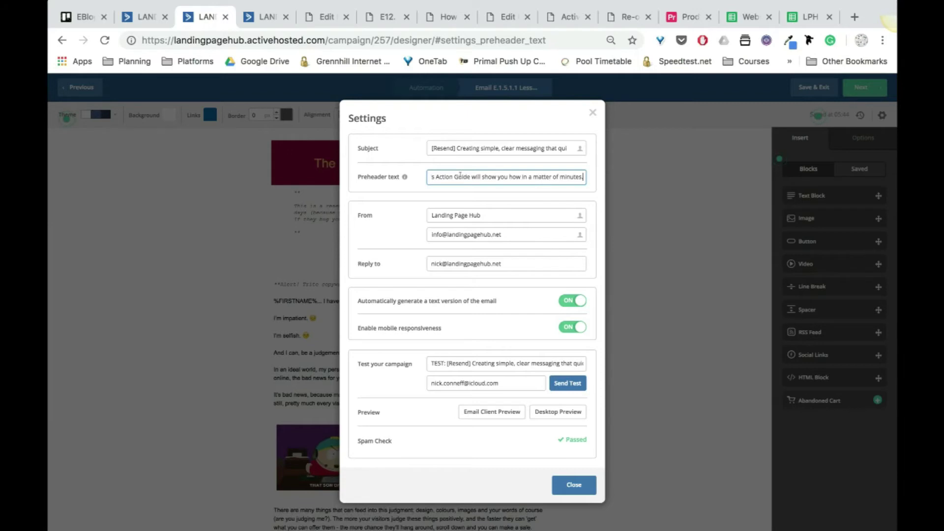
Replace the sender's name in the email settings with "Bulletproof Funnel Framework".
{"action": "left_click", "coordinate": [485, 213]}
{"action": "key", "text": "BackSpace"}
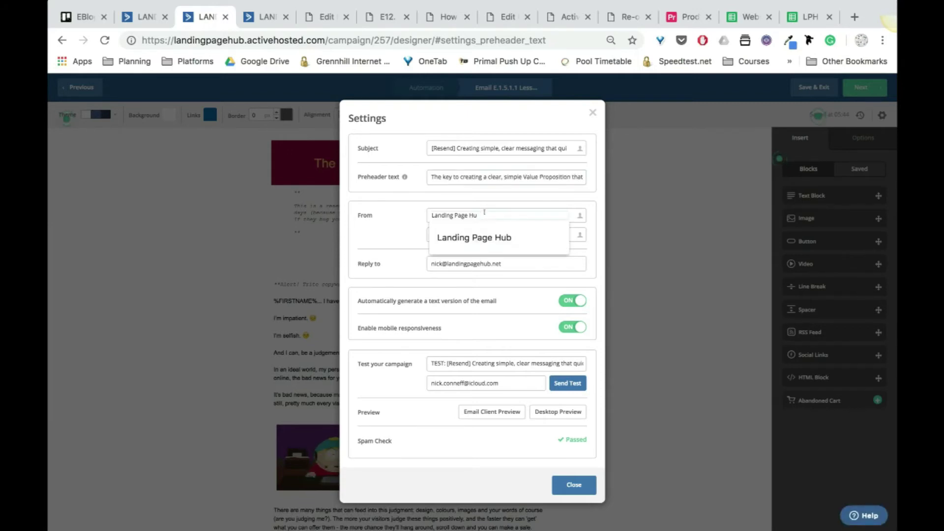
{"action": "key", "text": "BackSpace"}
{"action": "key", "text": "BackSpace"}
{"action": "key", "text": "BackSpace"}
{"action": "key", "text": "BackSpace"}
{"action": "key", "text": "BackSpace"}
{"action": "key", "text": "BackSpace"}
{"action": "key", "text": "BackSpace"}
{"action": "key", "text": "BackSpace"}
{"action": "key", "text": "BackSpace"}
{"action": "key", "text": "BackSpace"}
{"action": "key", "text": "BackSpace"}
{"action": "key", "text": "BackSpace"}
{"action": "key", "text": "BackSpace"}
{"action": "key", "text": "BackSpace"}
{"action": "key", "text": "BackSpace"}
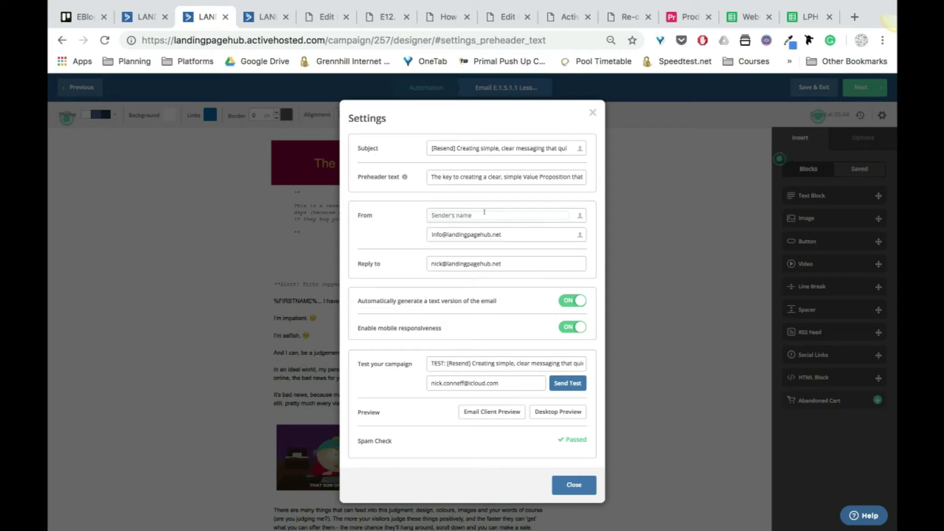
{"action": "type", "text": "Bulletproof Funnel Framework"}
{"action": "left_click", "coordinate": [508, 237]}
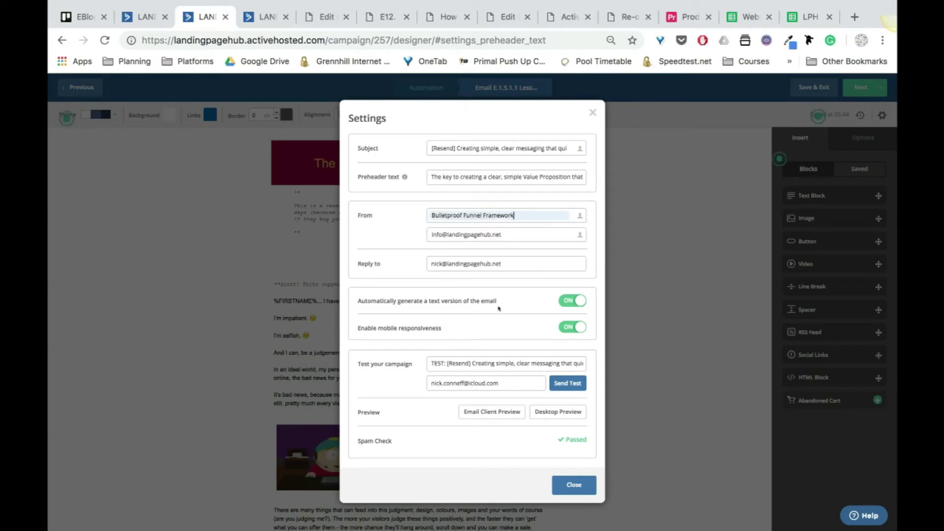
Check the subject and test subject lines in the email settings, close the settings and continue to the campaign summary.
{"action": "left_click_drag", "start_coordinate": [447, 147], "coordinate": [583, 150]}
{"action": "key", "text": "End"}
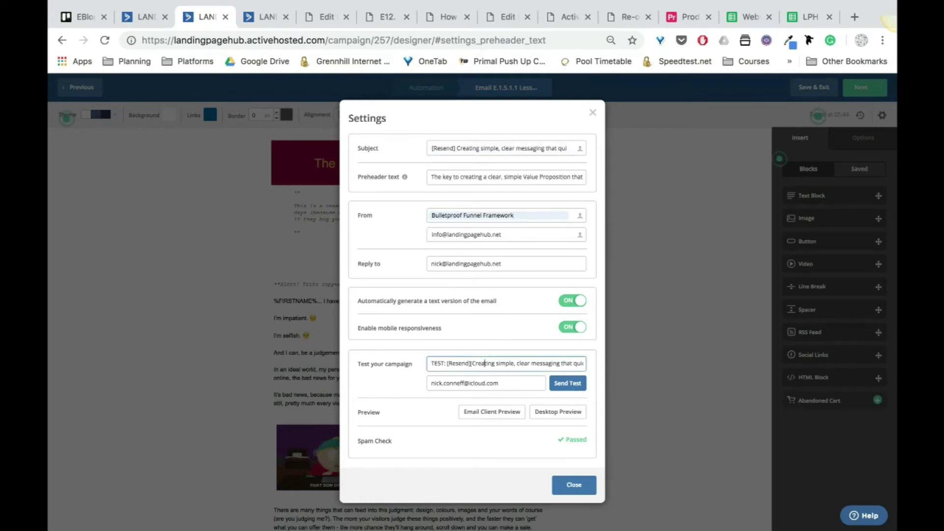
{"action": "triple_click", "coordinate": [481, 363]}
{"action": "left_click", "coordinate": [521, 344]}
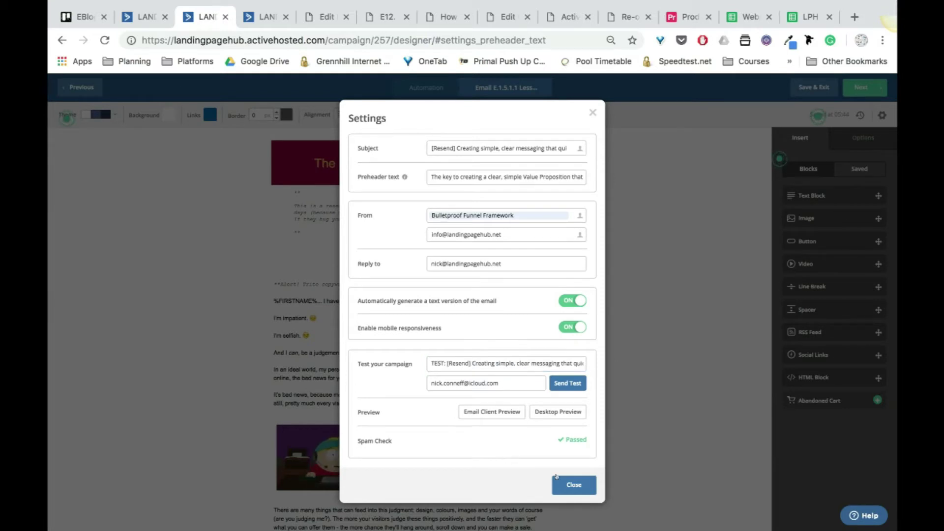
{"action": "left_click", "coordinate": [575, 485]}
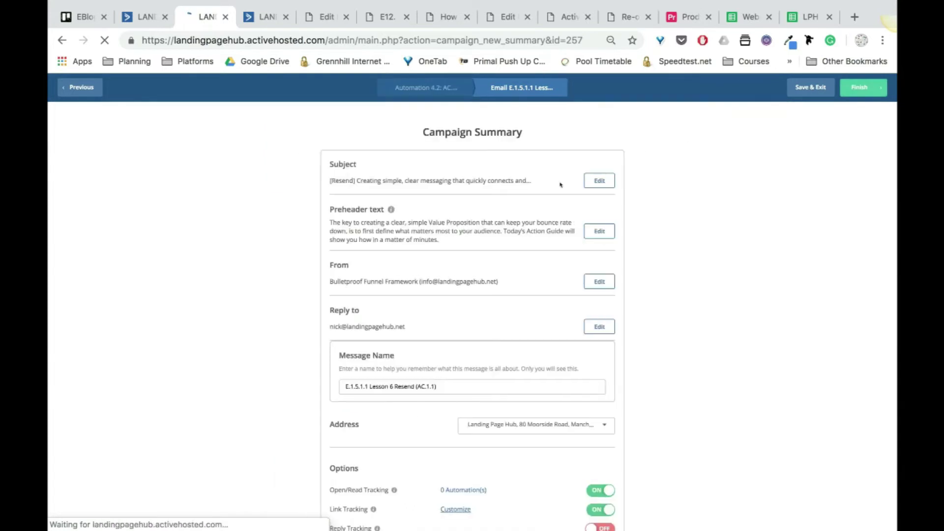
Turn on Google Analytics for the email, and in Airtable copy the GA Campaign name of record E.1.5.1.
{"action": "scroll", "coordinate": [516, 278], "scroll_direction": "down", "scroll_amount": 5}
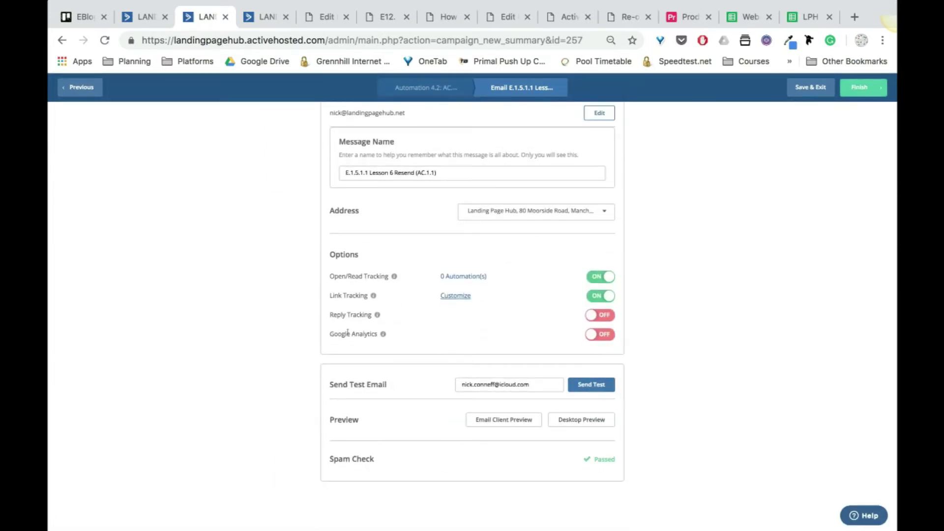
{"action": "left_click", "coordinate": [605, 335]}
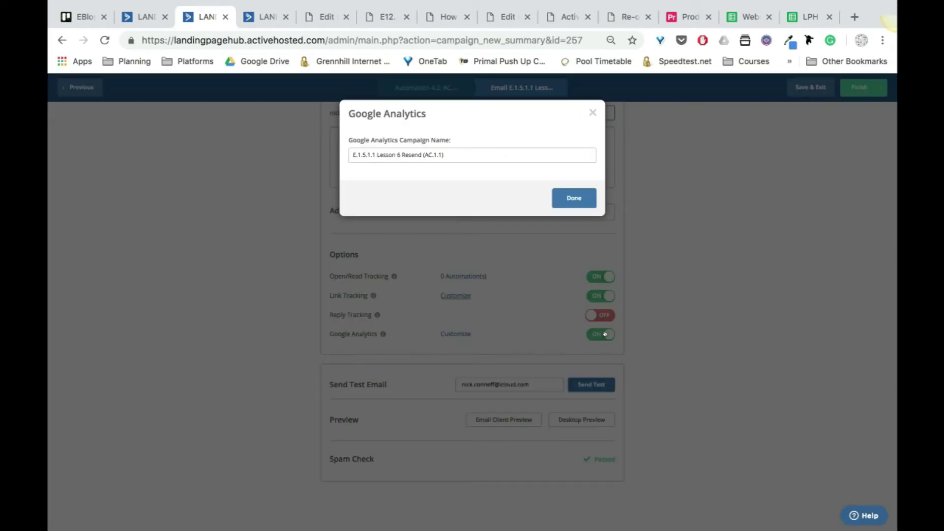
{"action": "left_click", "coordinate": [688, 16]}
{"action": "left_click", "coordinate": [653, 341]}
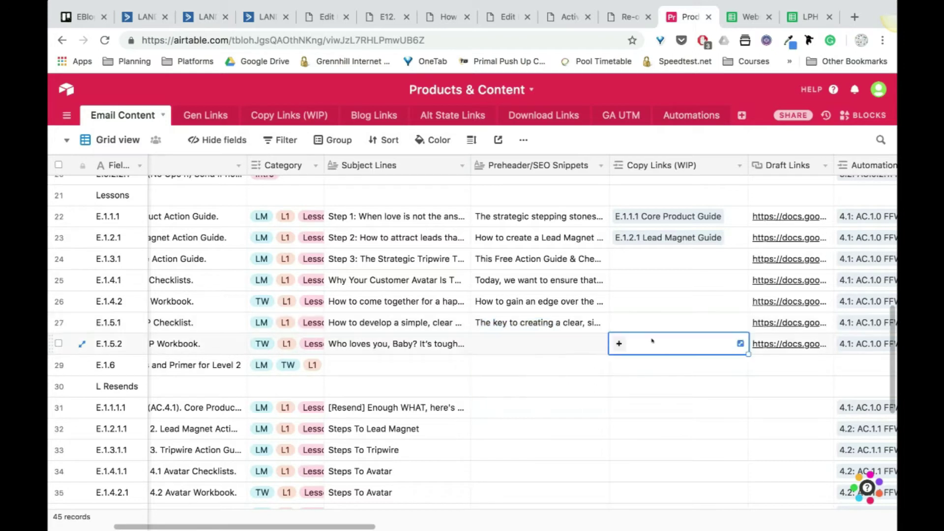
{"action": "scroll", "coordinate": [653, 341], "scroll_direction": "right", "scroll_amount": 15}
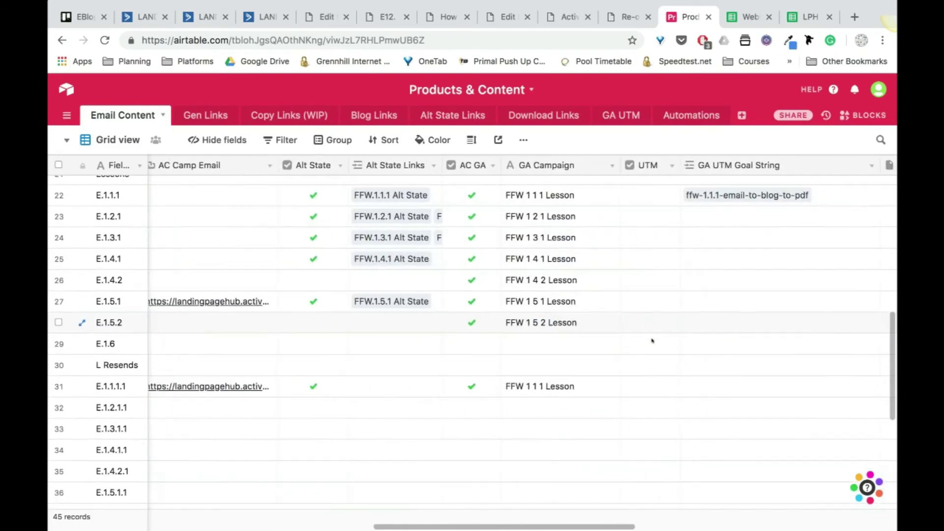
{"action": "double_click", "coordinate": [553, 306]}
{"action": "left_click_drag", "start_coordinate": [554, 306], "coordinate": [462, 303]}
{"action": "key", "text": "super+c"}
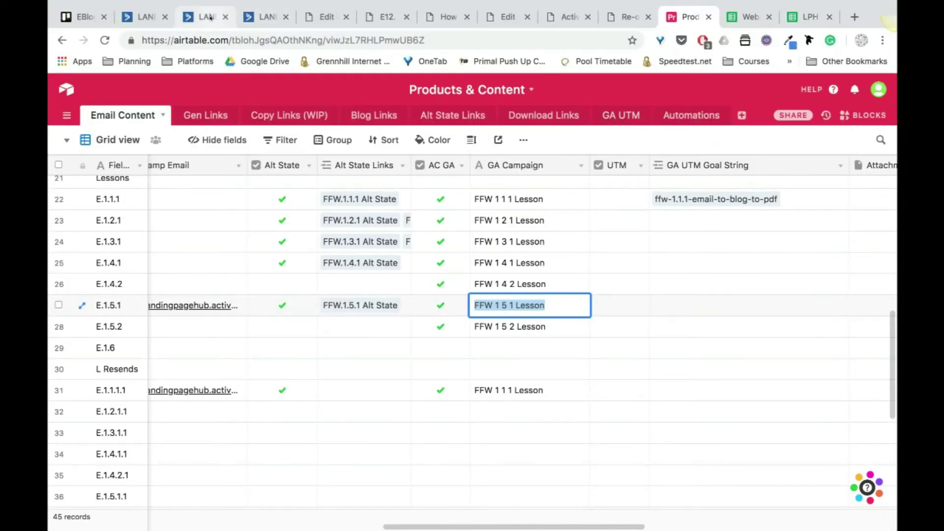
Back in ActiveCampaign, set the Google Analytics campaign name to "FFW 1 5 1 Lesson" and confirm it.
{"action": "left_click", "coordinate": [202, 17]}
{"action": "left_click_drag", "start_coordinate": [454, 151], "coordinate": [326, 156]}
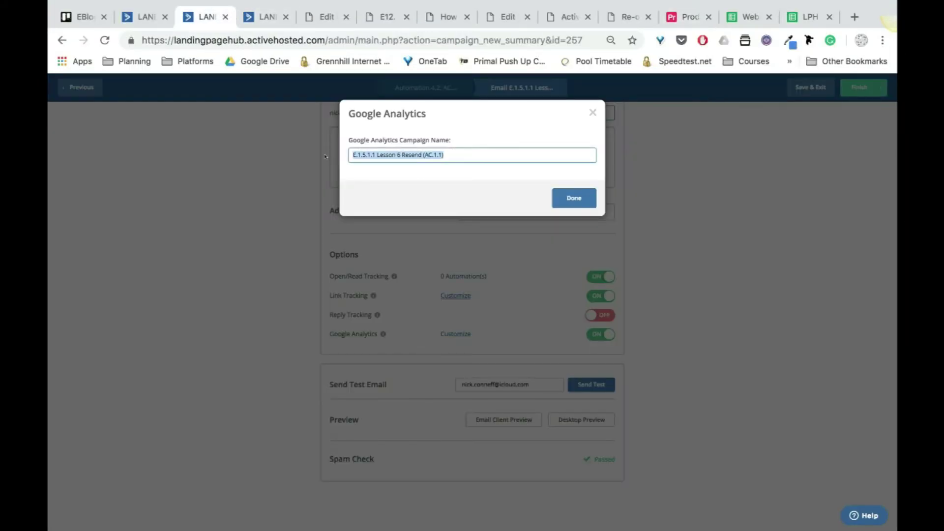
{"action": "key", "text": "super+v"}
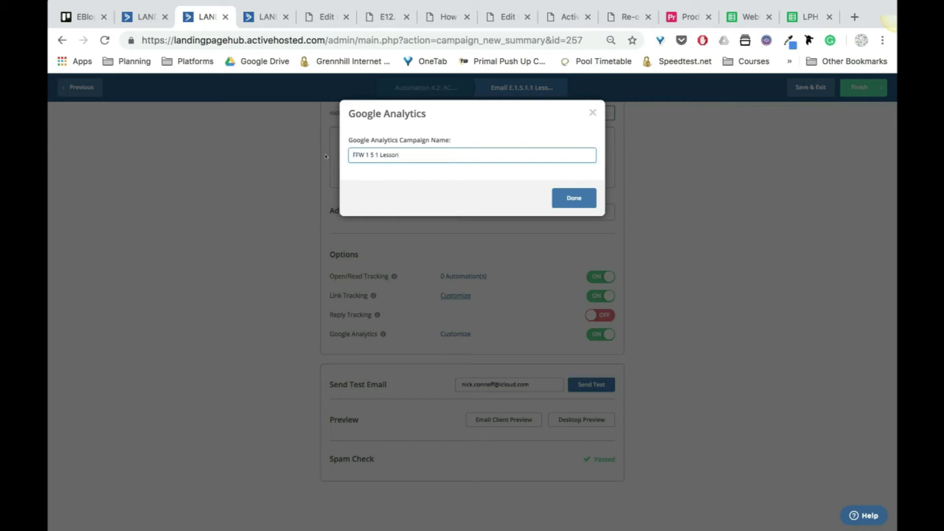
{"action": "left_click", "coordinate": [570, 197]}
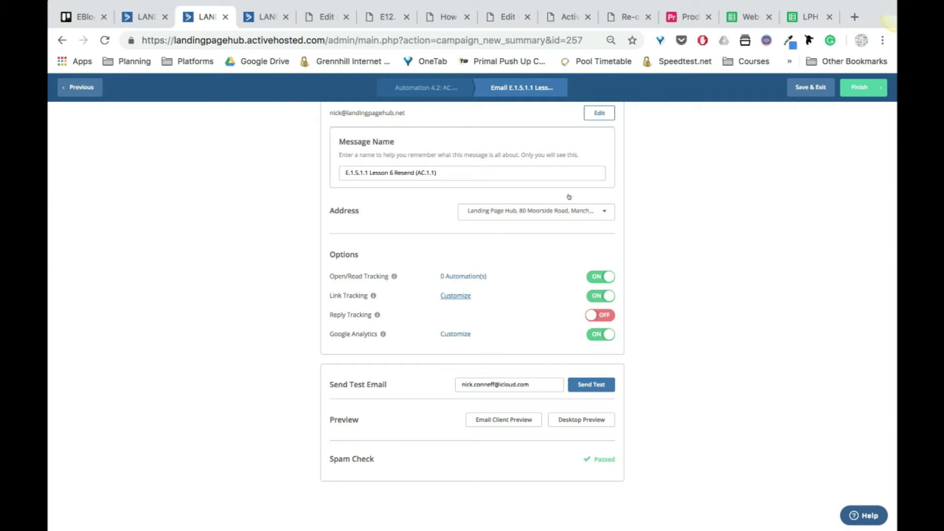
Review the message name, subject, preheader text and sender in the campaign summary.
{"action": "scroll", "coordinate": [548, 310], "scroll_direction": "up", "scroll_amount": 5}
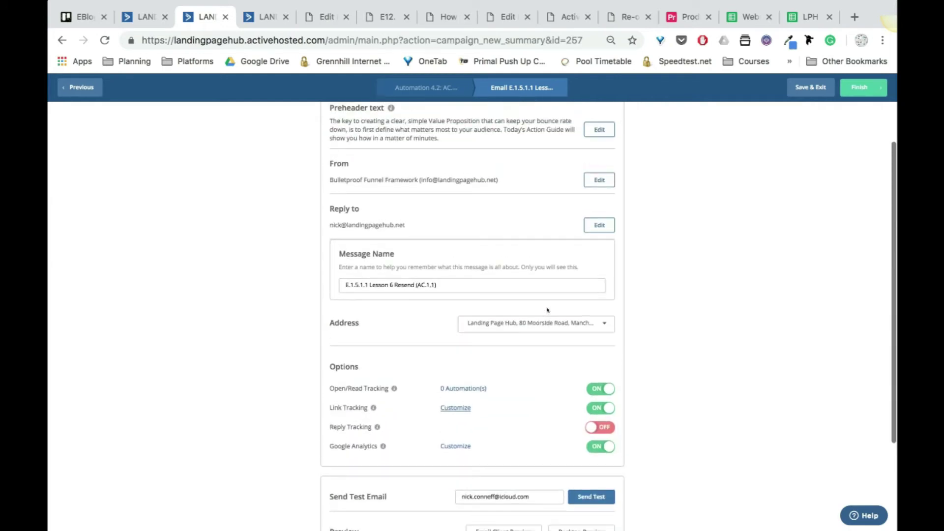
{"action": "scroll", "coordinate": [548, 311], "scroll_direction": "up", "scroll_amount": 1}
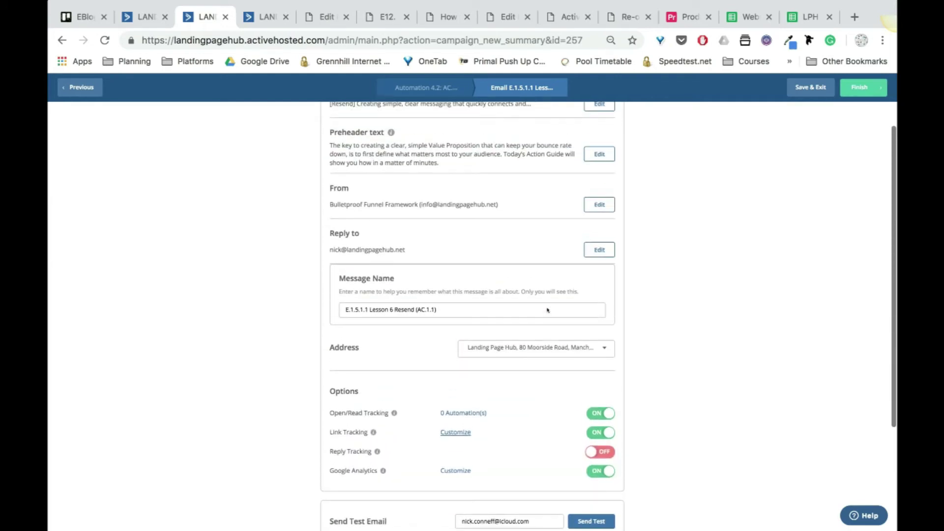
{"action": "left_click", "coordinate": [448, 308]}
{"action": "left_click_drag", "start_coordinate": [448, 309], "coordinate": [342, 309]}
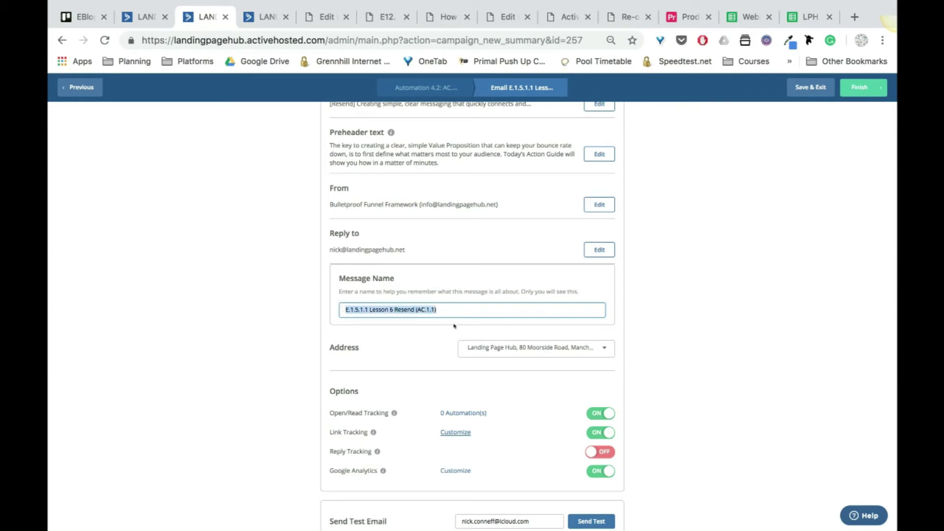
{"action": "left_click", "coordinate": [467, 309]}
{"action": "scroll", "coordinate": [467, 310], "scroll_direction": "up", "scroll_amount": 3}
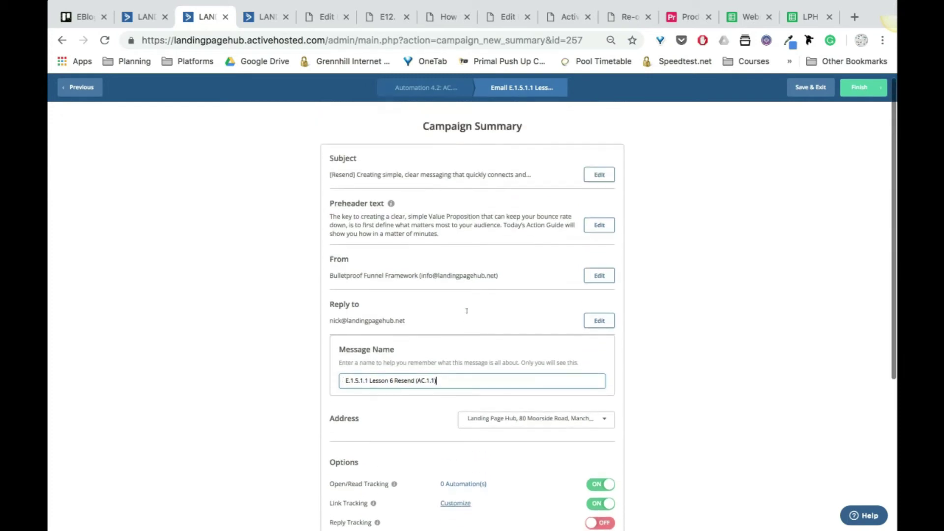
{"action": "right_click", "coordinate": [468, 311]}
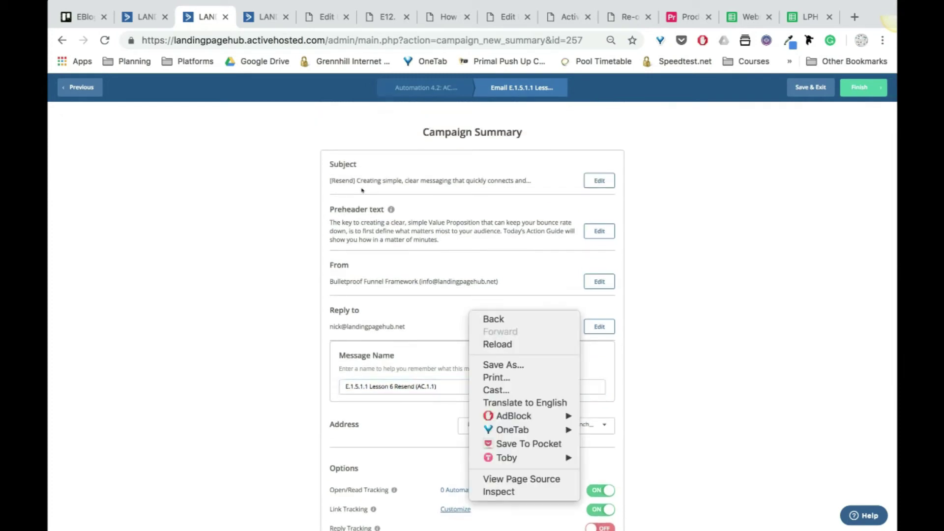
{"action": "left_click", "coordinate": [328, 164]}
{"action": "left_click_drag", "start_coordinate": [327, 164], "coordinate": [377, 167]}
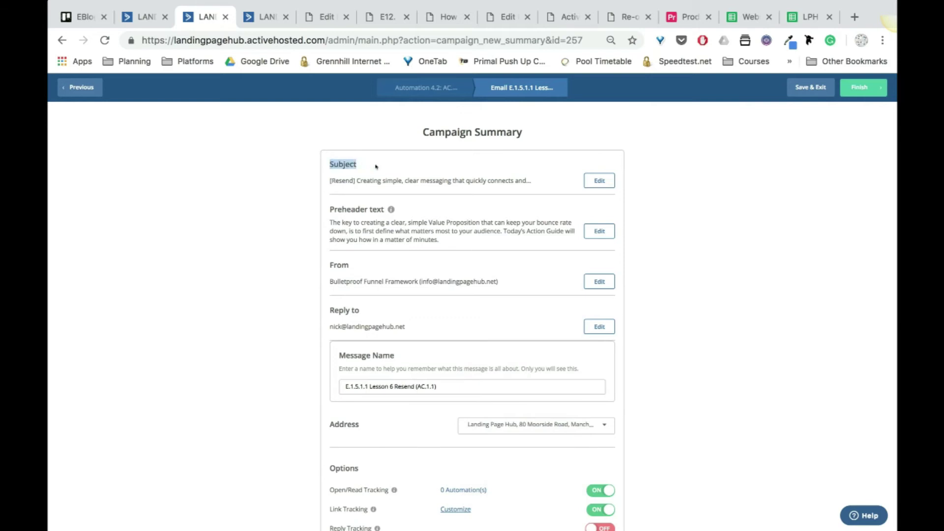
{"action": "left_click", "coordinate": [332, 205]}
{"action": "left_click_drag", "start_coordinate": [333, 208], "coordinate": [415, 209]}
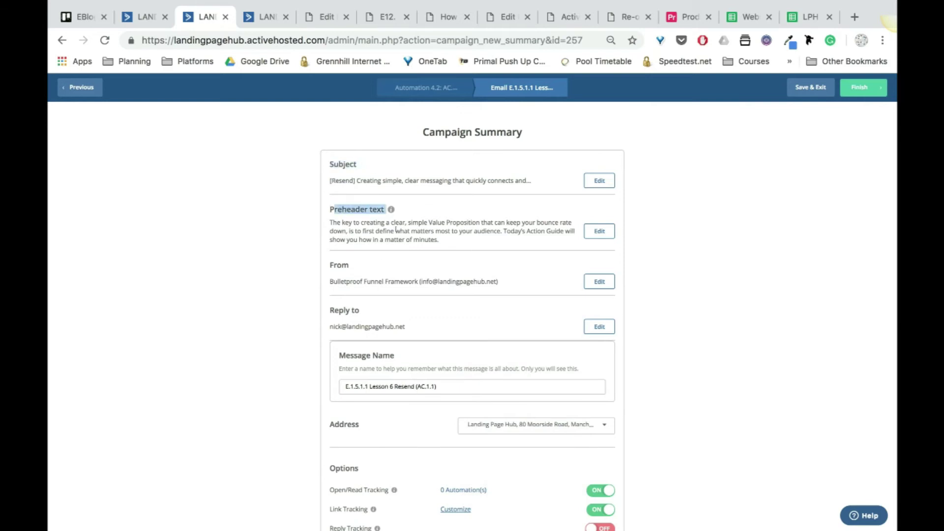
{"action": "left_click", "coordinate": [367, 262]}
{"action": "left_click_drag", "start_coordinate": [332, 281], "coordinate": [416, 280]}
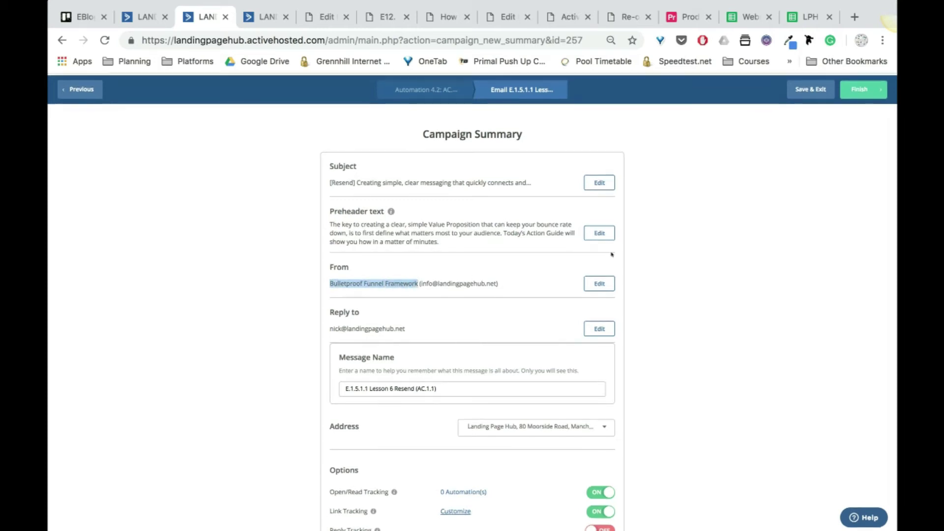
{"action": "left_click", "coordinate": [728, 247]}
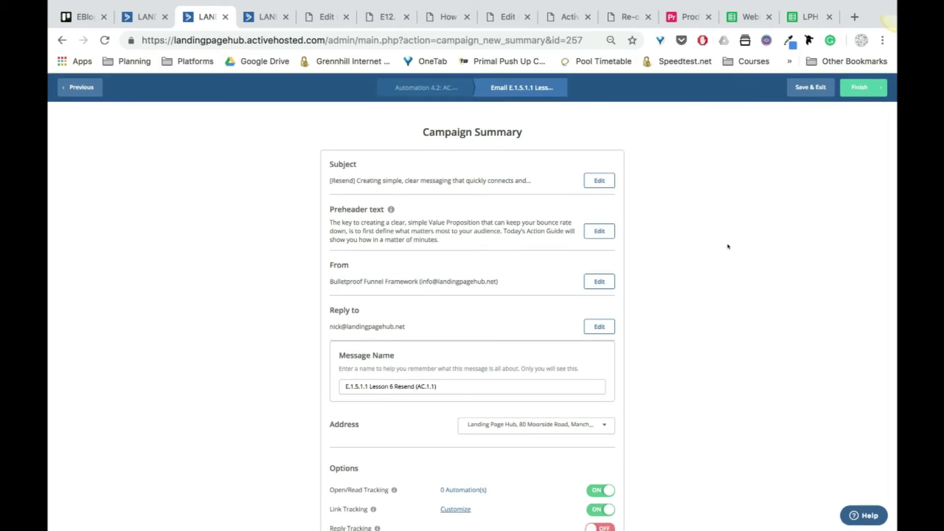
Save and exit the campaign, and reopen "E.1.5.1.1 Lesson 6 Resend (AC.1.1)" for editing from its Send email action in the 4.2 automation.
{"action": "left_click", "coordinate": [799, 87]}
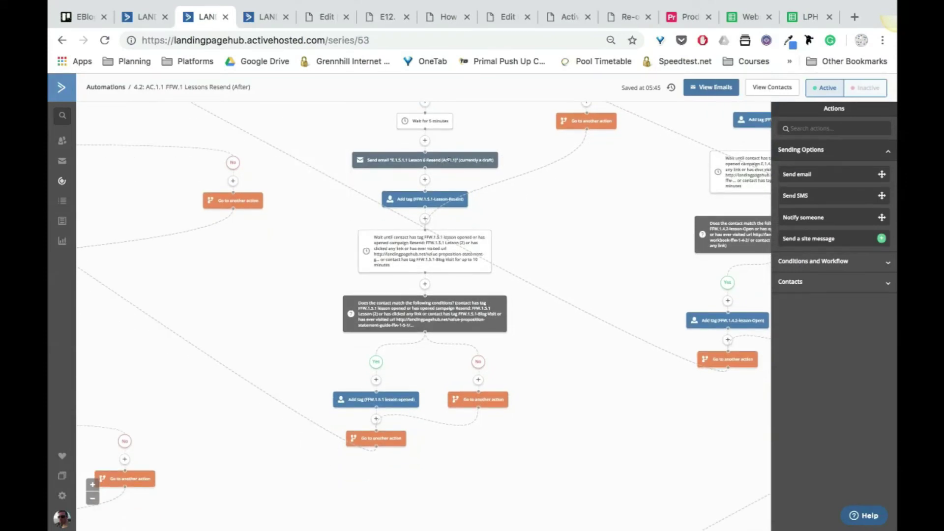
{"action": "left_click", "coordinate": [448, 160]}
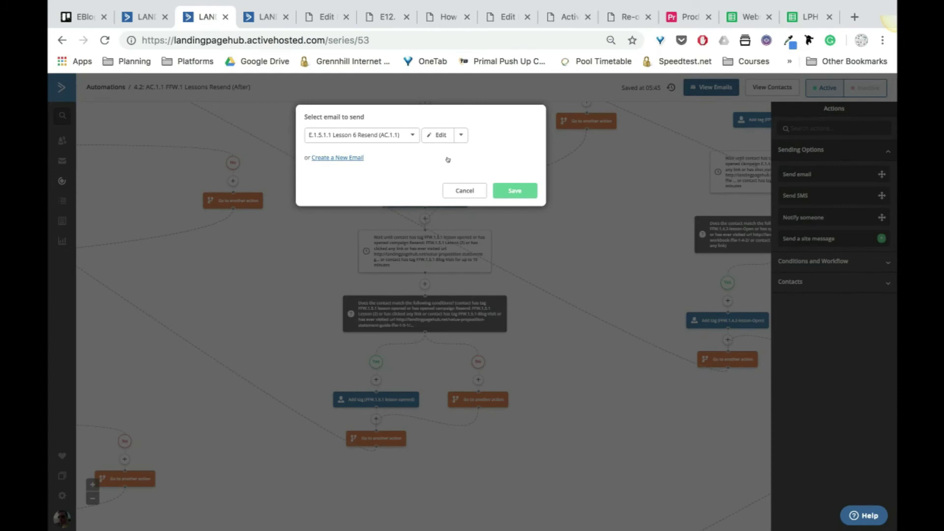
{"action": "left_click", "coordinate": [432, 136]}
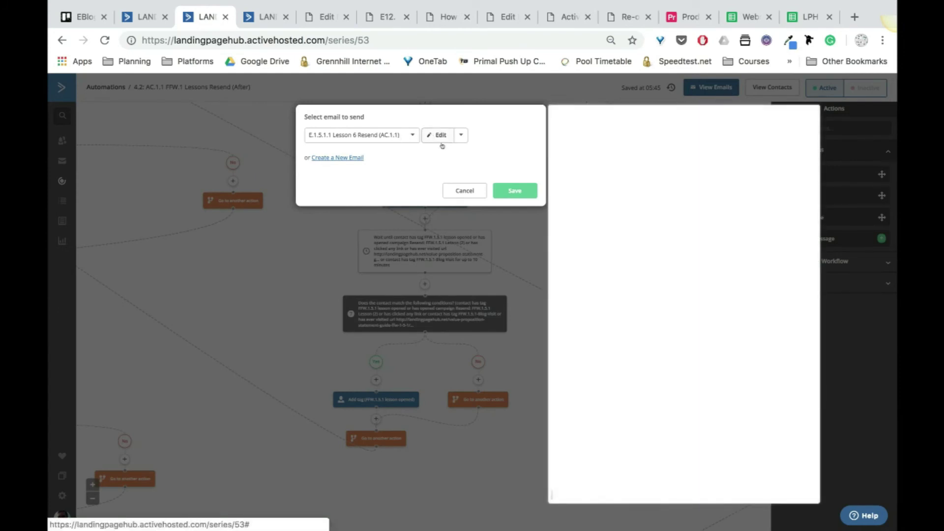
{"action": "left_click", "coordinate": [513, 191]}
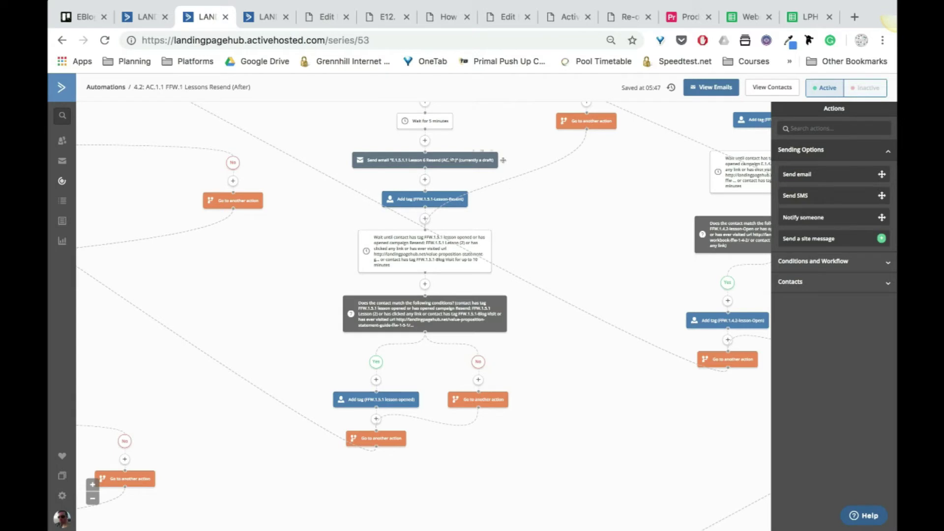
{"action": "left_click", "coordinate": [452, 160]}
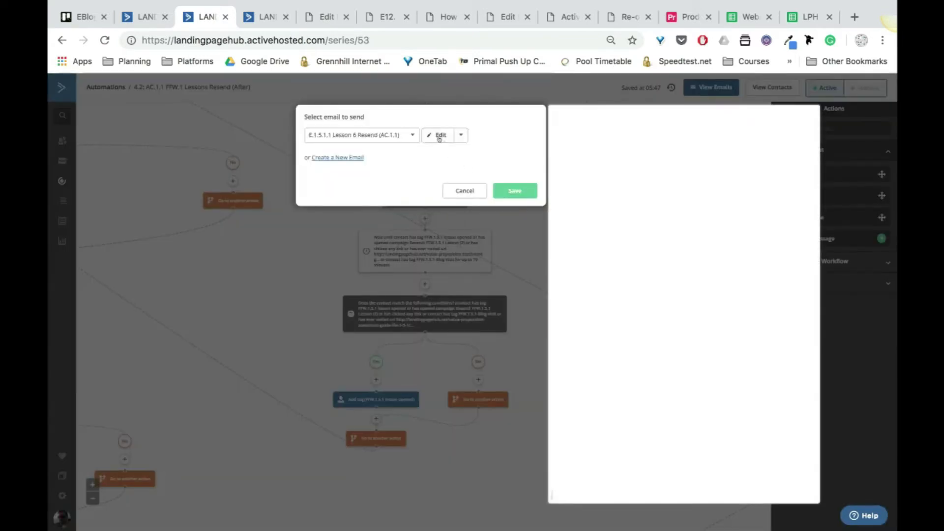
{"action": "left_click", "coordinate": [438, 136]}
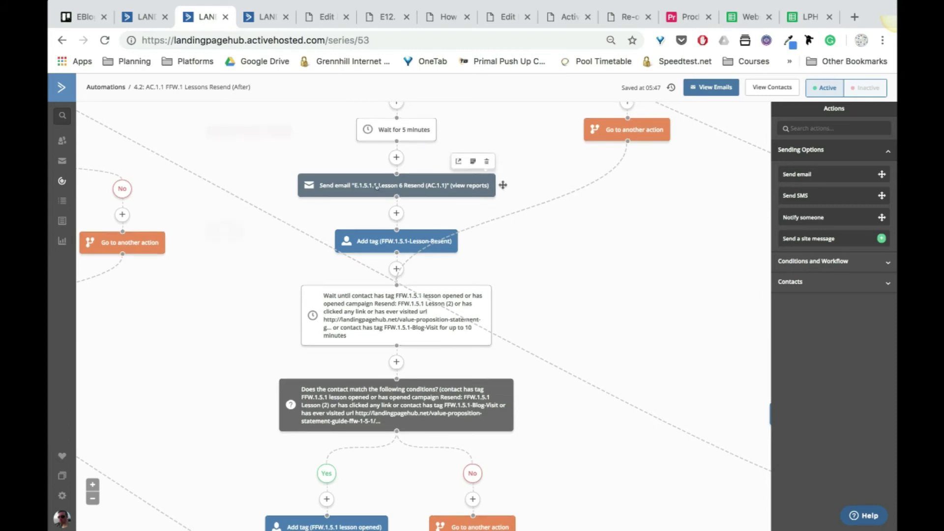
Delete the old "Resend: FFW.1.5.1 Lesson (2)" email from the 4.2 automation's list of emails and return to the workflow.
{"action": "left_click", "coordinate": [380, 187]}
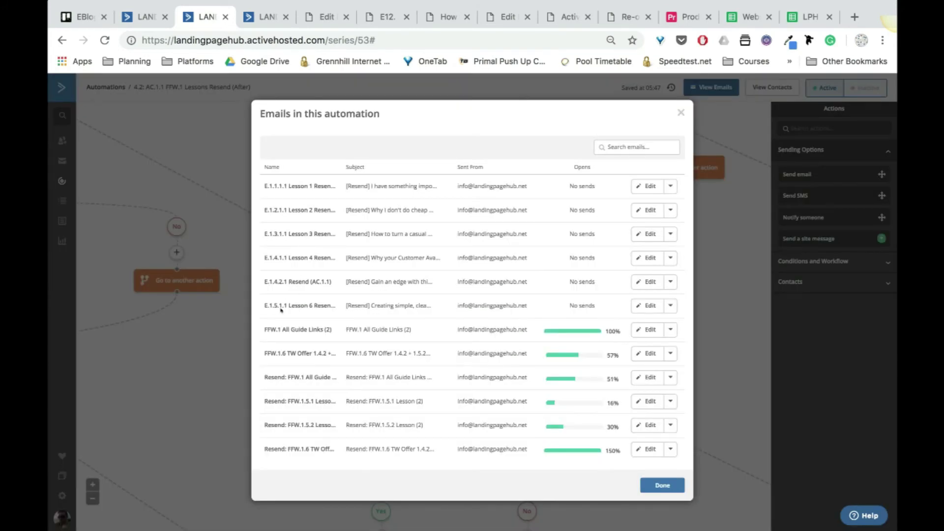
{"action": "left_click_drag", "start_coordinate": [263, 305], "coordinate": [327, 314]}
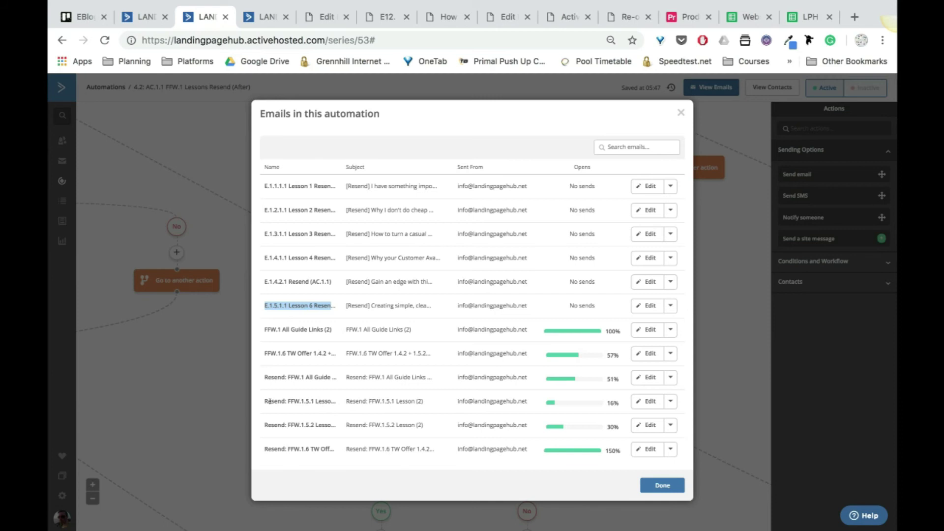
{"action": "left_click", "coordinate": [269, 403]}
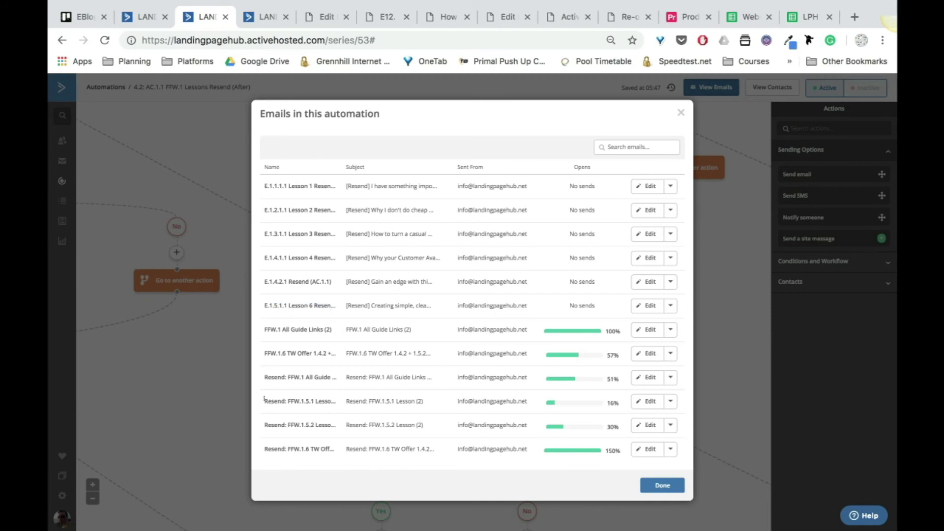
{"action": "left_click_drag", "start_coordinate": [264, 400], "coordinate": [335, 402]}
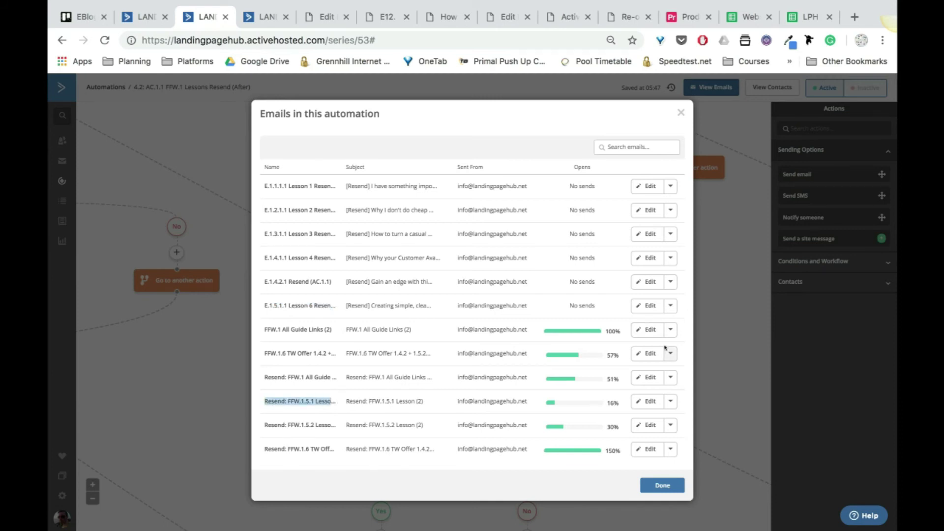
{"action": "left_click", "coordinate": [665, 403]}
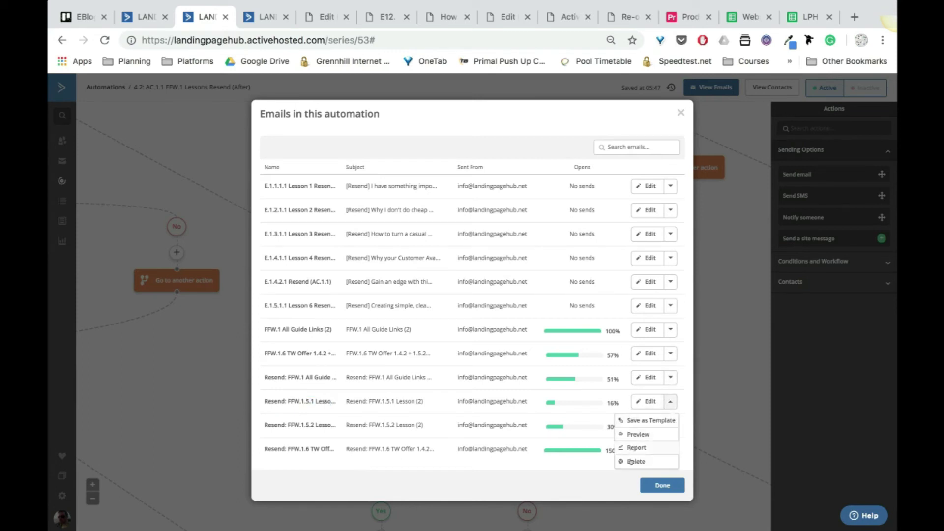
{"action": "left_click", "coordinate": [632, 461]}
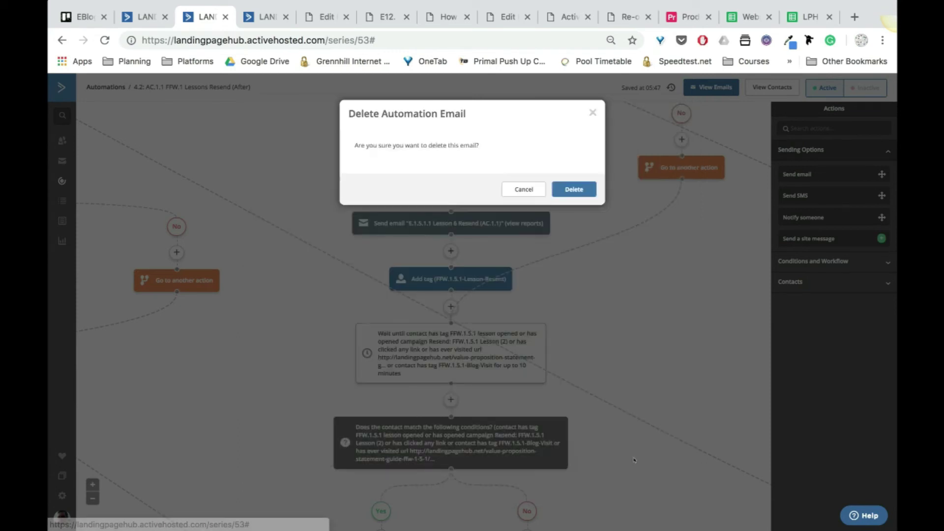
{"action": "left_click", "coordinate": [569, 189]}
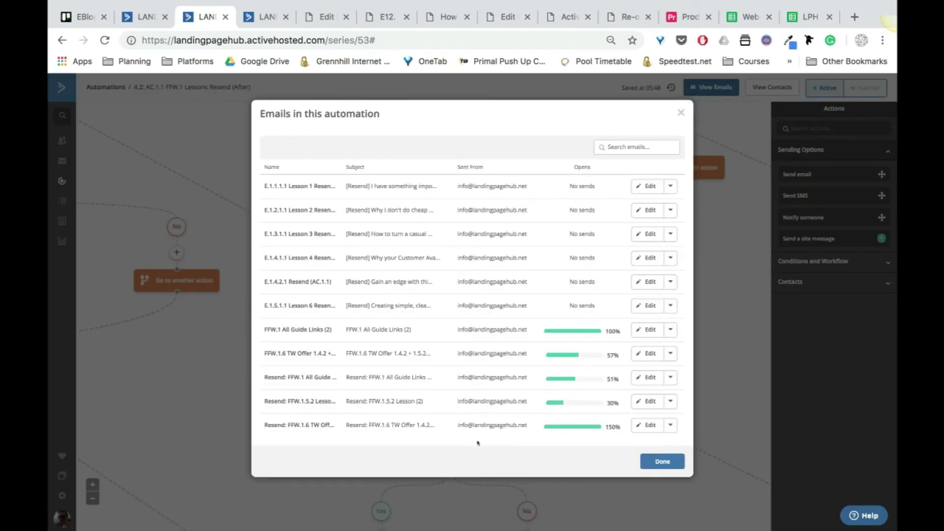
{"action": "left_click", "coordinate": [662, 462]}
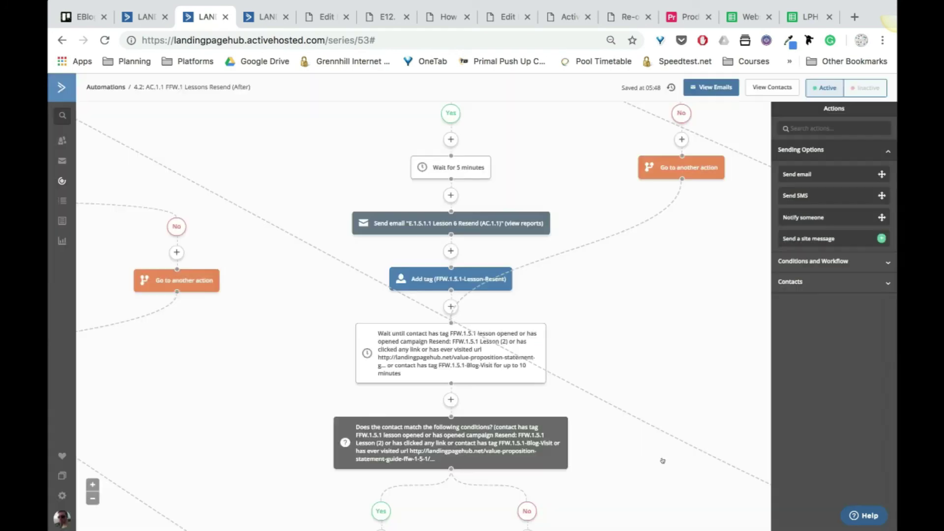
{"action": "scroll", "coordinate": [645, 373], "scroll_direction": "up", "scroll_amount": 1}
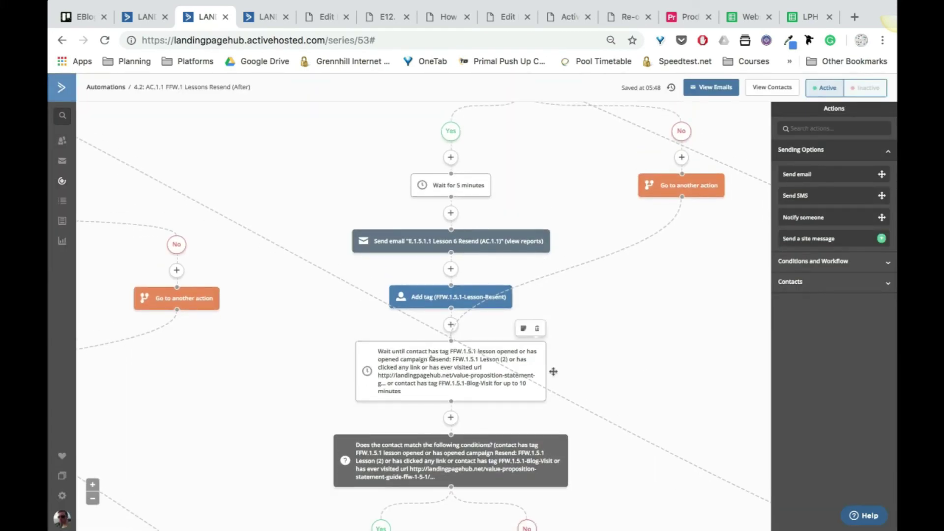
In the wait condition below the FFW.1.5.1-Lesson-Resent tag, set the opened and link-clicked campaigns to "E.1.5.1.1 Lesson 6 Resend (AC.1.1)" and save.
{"action": "left_click", "coordinate": [431, 358]}
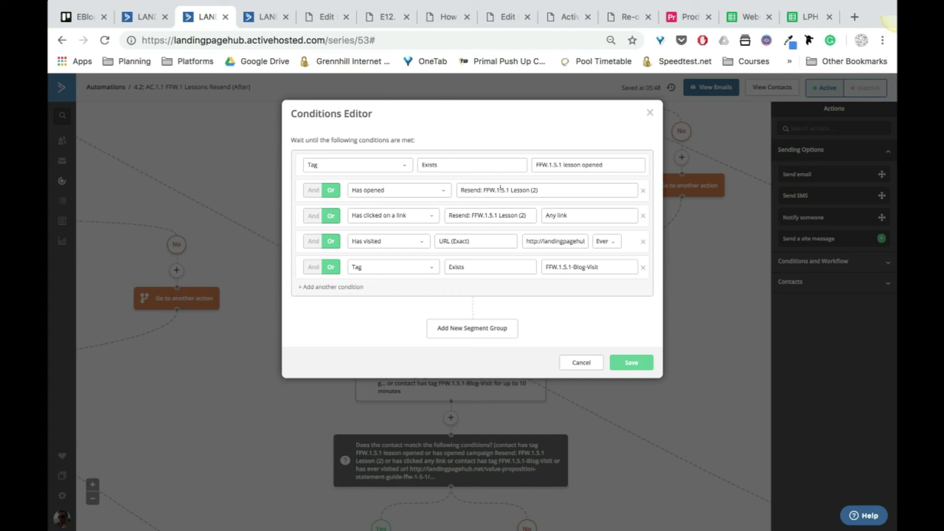
{"action": "left_click", "coordinate": [500, 190]}
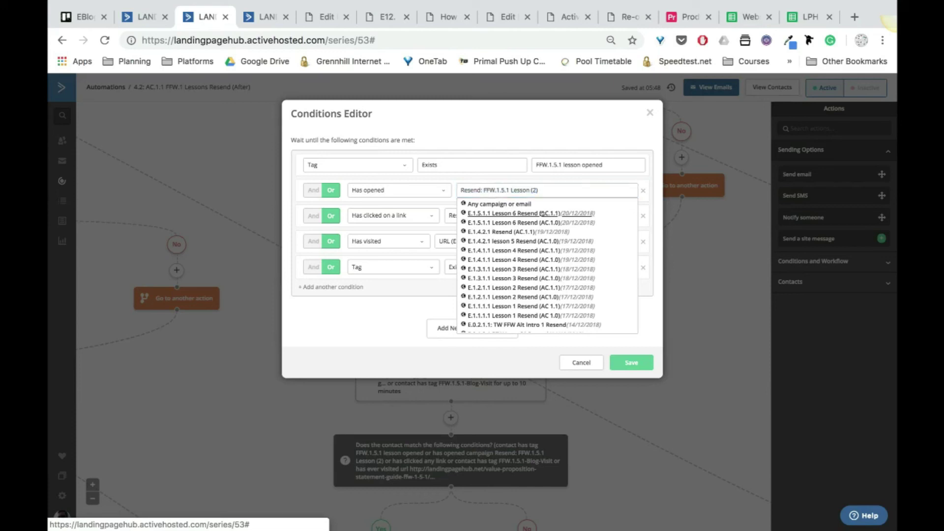
{"action": "left_click", "coordinate": [542, 213]}
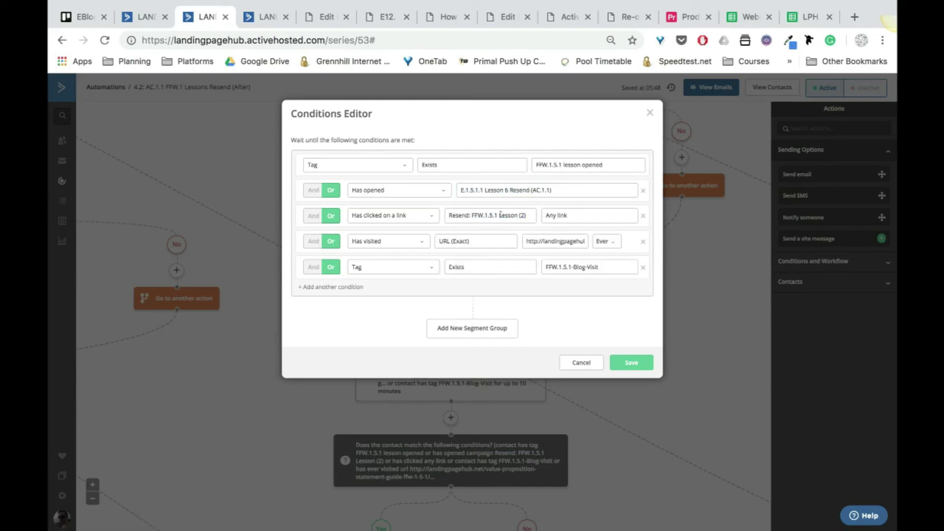
{"action": "left_click", "coordinate": [501, 215]}
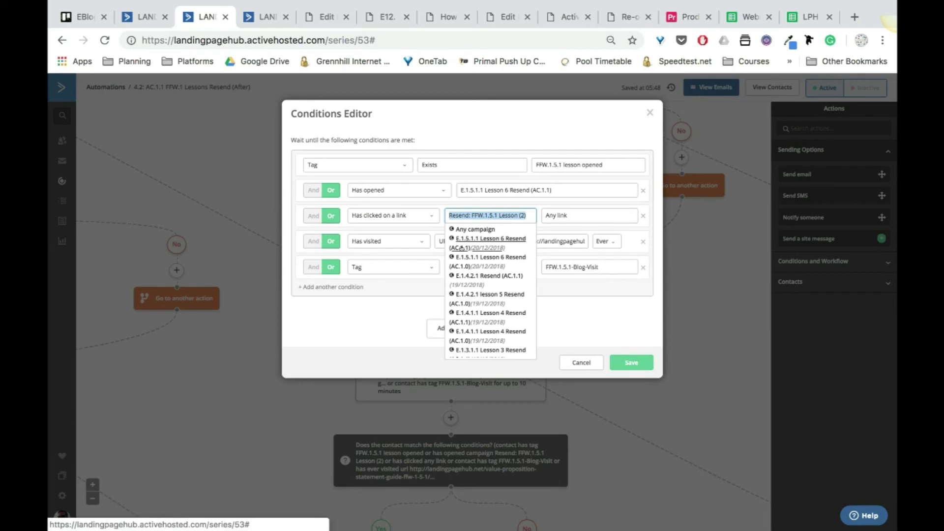
{"action": "left_click", "coordinate": [458, 246]}
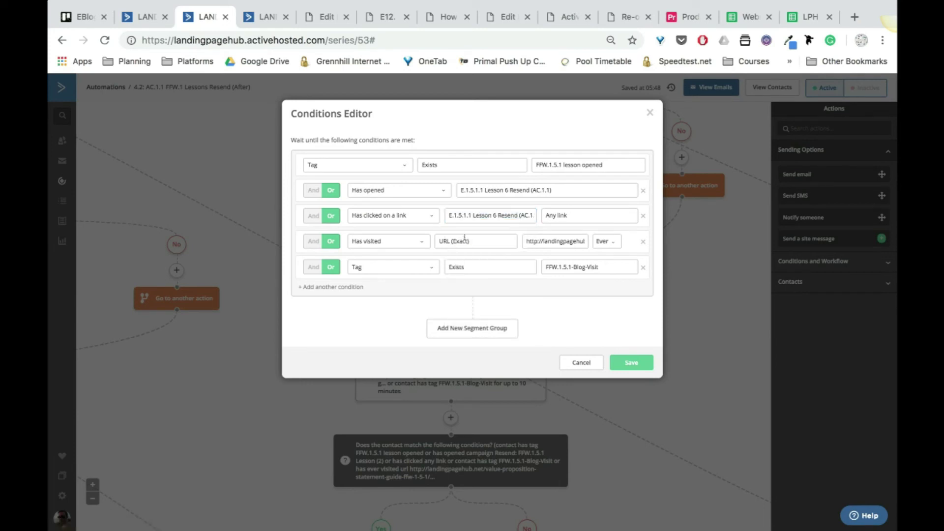
{"action": "left_click", "coordinate": [627, 363]}
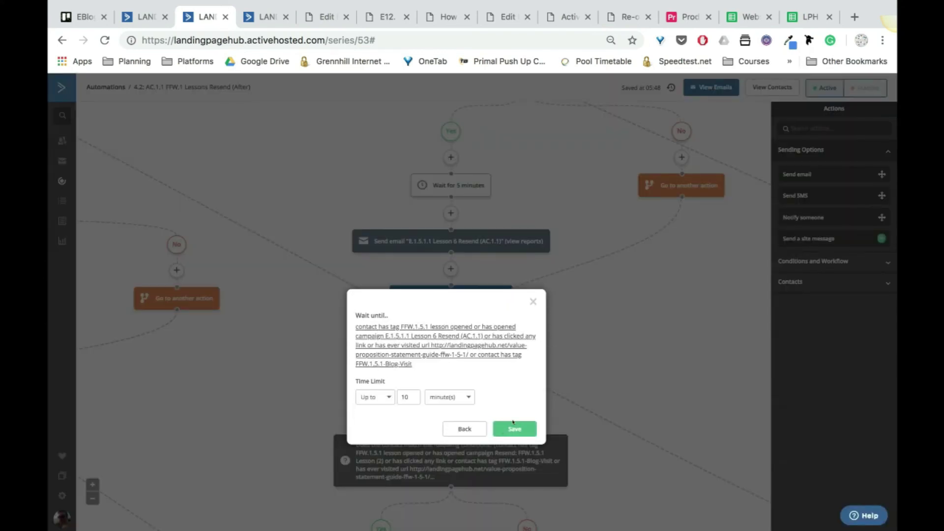
{"action": "left_click", "coordinate": [506, 428]}
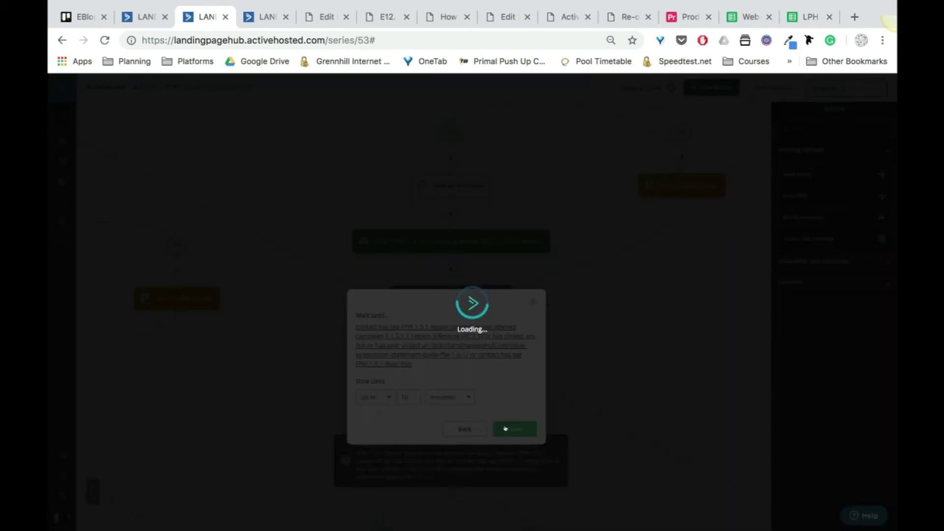
In the If/Else condition below that wait, set the opened and link-clicked campaigns to "E.1.5.1.1 Lesson 6 Resend (AC.1.1)" and confirm.
{"action": "scroll", "coordinate": [506, 423], "scroll_direction": "down", "scroll_amount": 2}
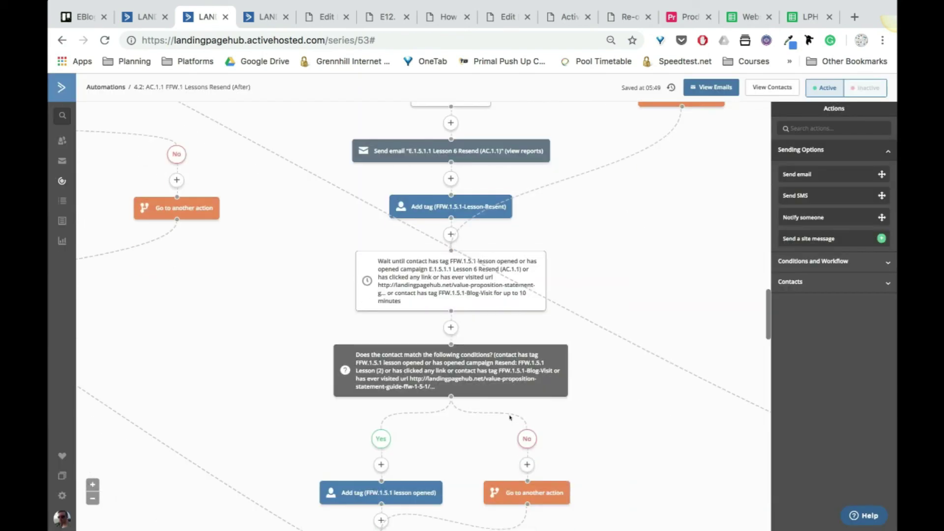
{"action": "left_click", "coordinate": [474, 379]}
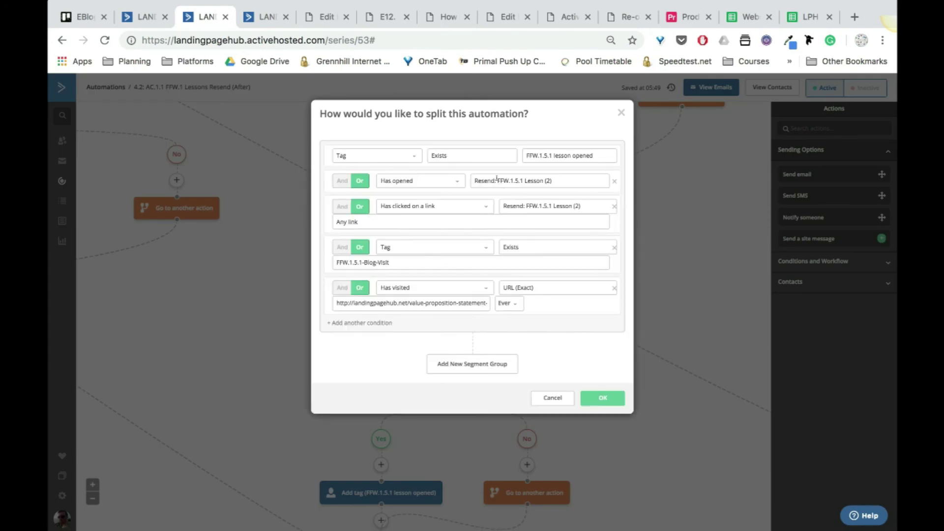
{"action": "left_click", "coordinate": [500, 181]}
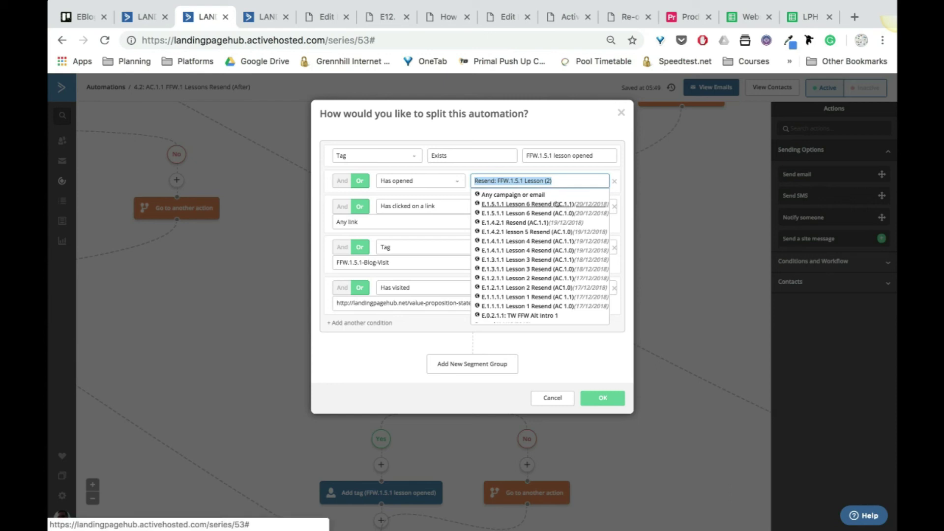
{"action": "left_click", "coordinate": [561, 203]}
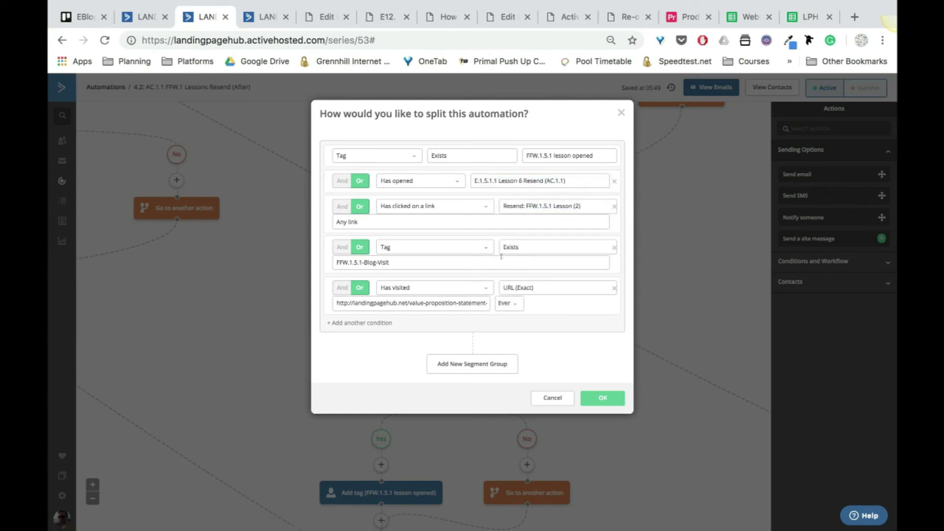
{"action": "left_click", "coordinate": [526, 205]}
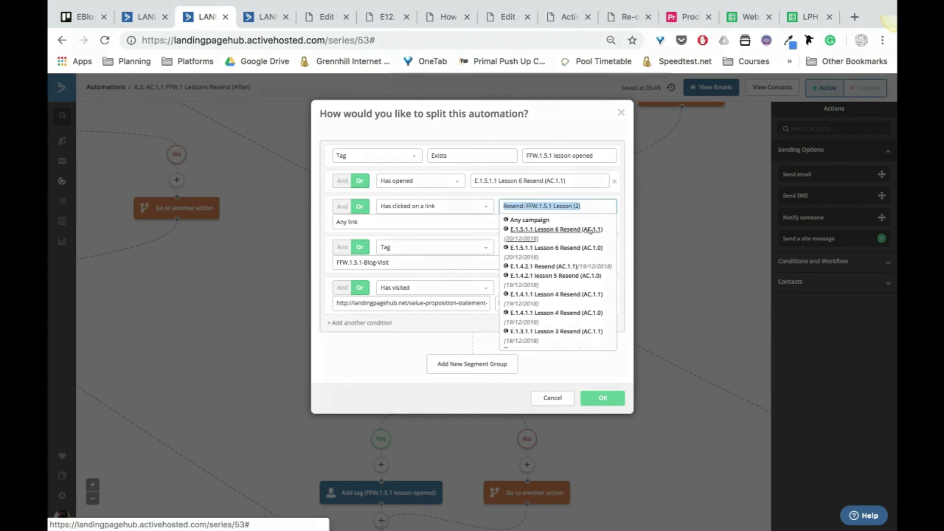
{"action": "left_click", "coordinate": [579, 229]}
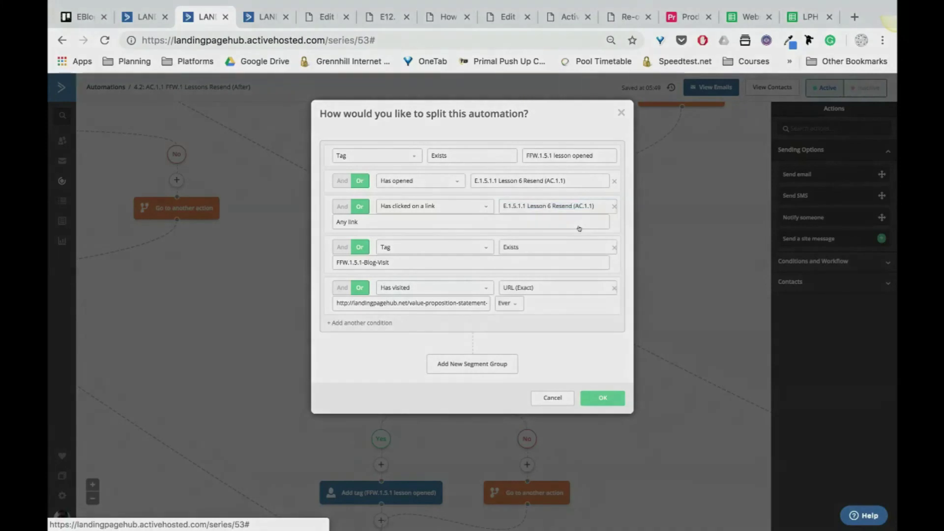
{"action": "left_click", "coordinate": [596, 396]}
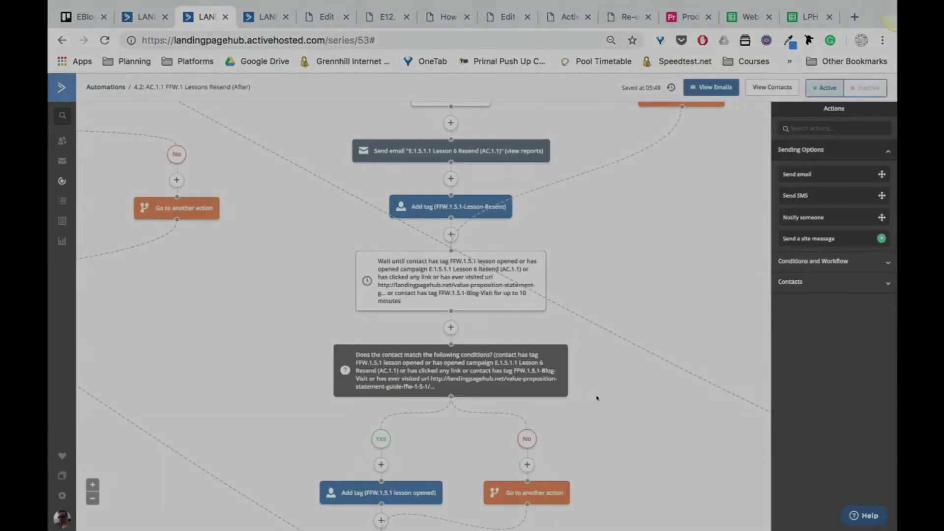
Check the E.1.5.1.1 Lesson 6 Resend entry in the 4.2 automation's list of emails.
{"action": "scroll", "coordinate": [593, 399], "scroll_direction": "up", "scroll_amount": 4}
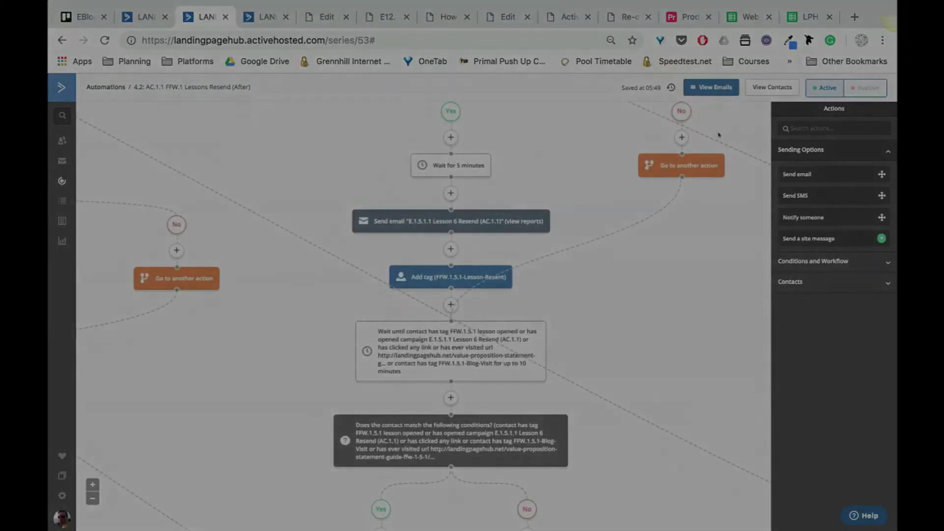
{"action": "left_click", "coordinate": [712, 87]}
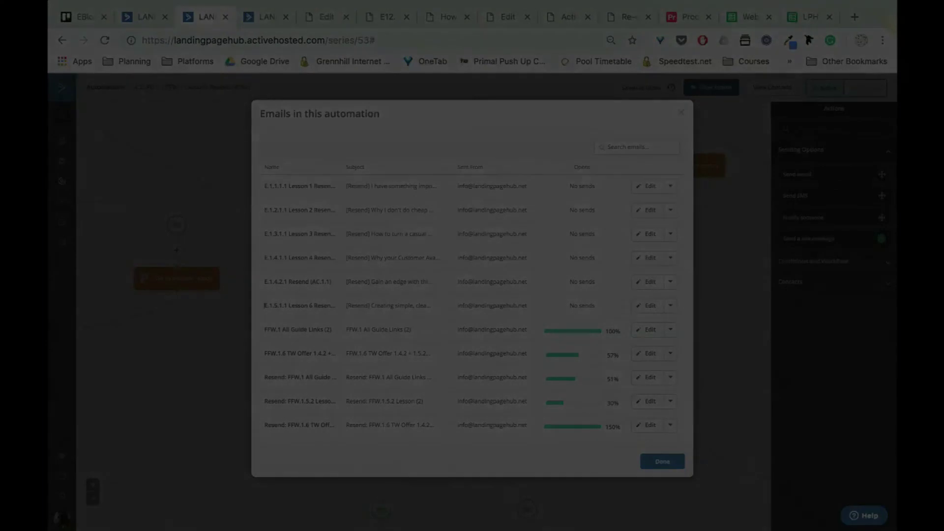
{"action": "left_click_drag", "start_coordinate": [279, 303], "coordinate": [347, 306]}
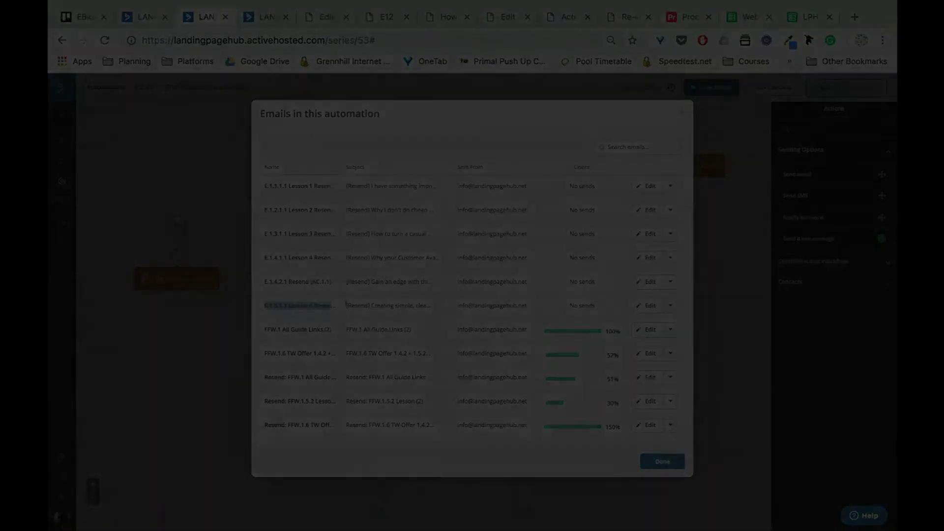